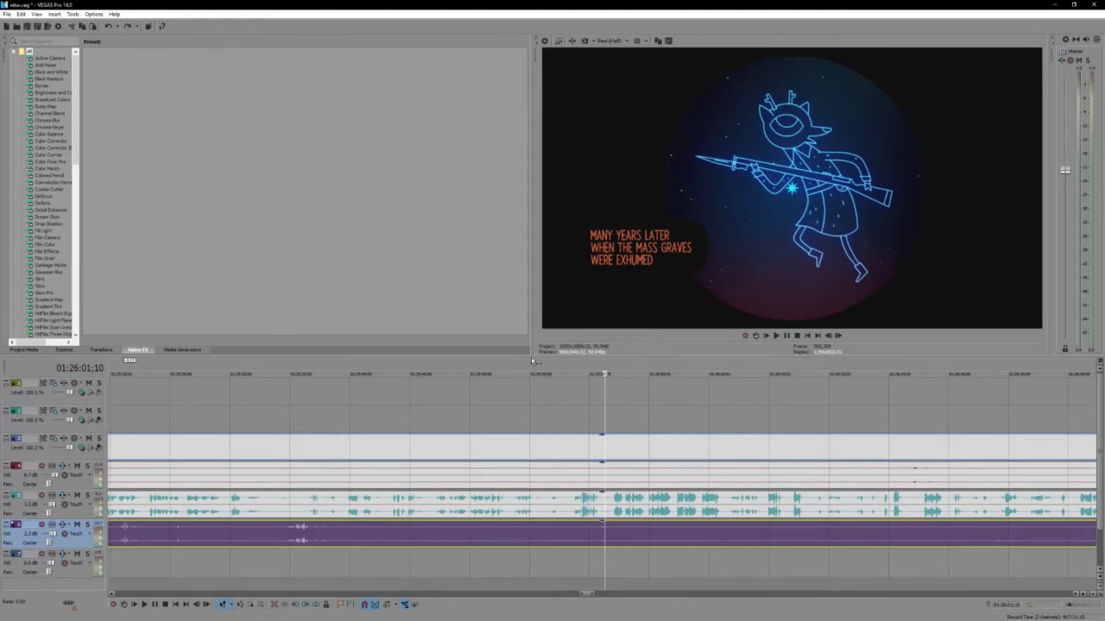
Split the teal audio event at 01:26:01;04 and trim the start of the following part to about 01:26:02
{"action": "key", "text": "space"}
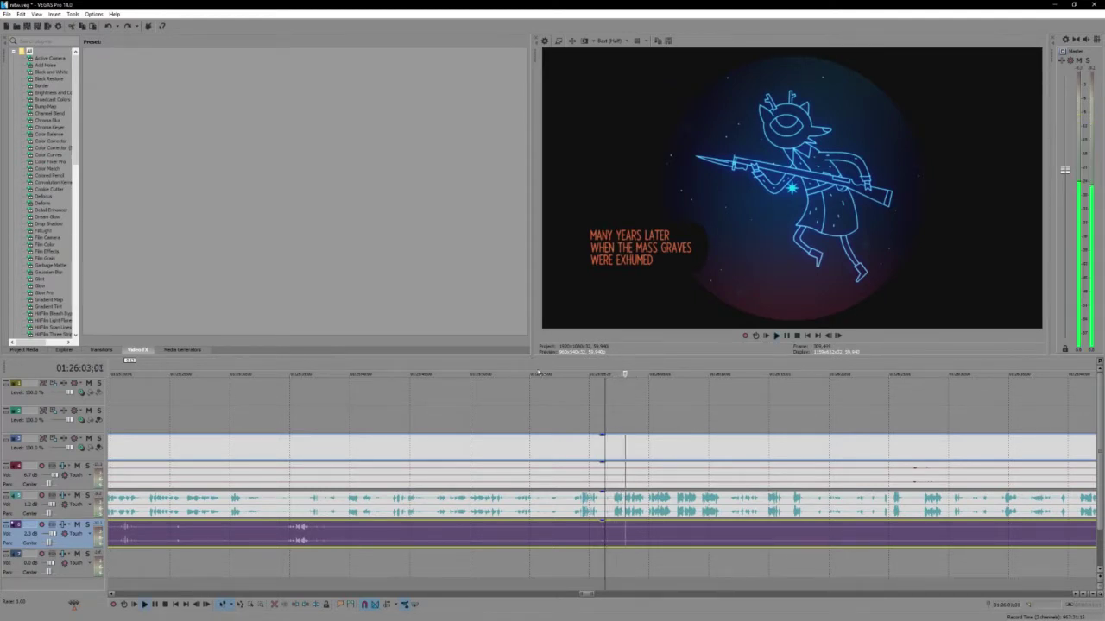
{"action": "left_click", "coordinate": [600, 504]}
{"action": "scroll", "coordinate": [600, 504], "scroll_direction": "up", "scroll_amount": 3}
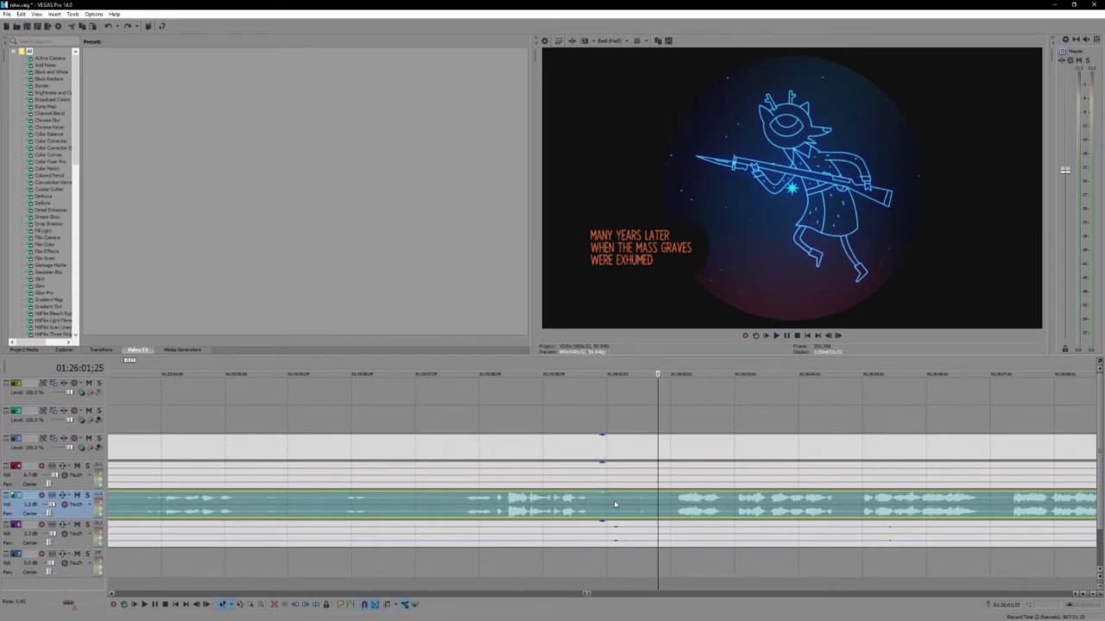
{"action": "left_click", "coordinate": [613, 505]}
{"action": "key", "text": "s"}
{"action": "left_click_drag", "start_coordinate": [616, 506], "coordinate": [665, 505]}
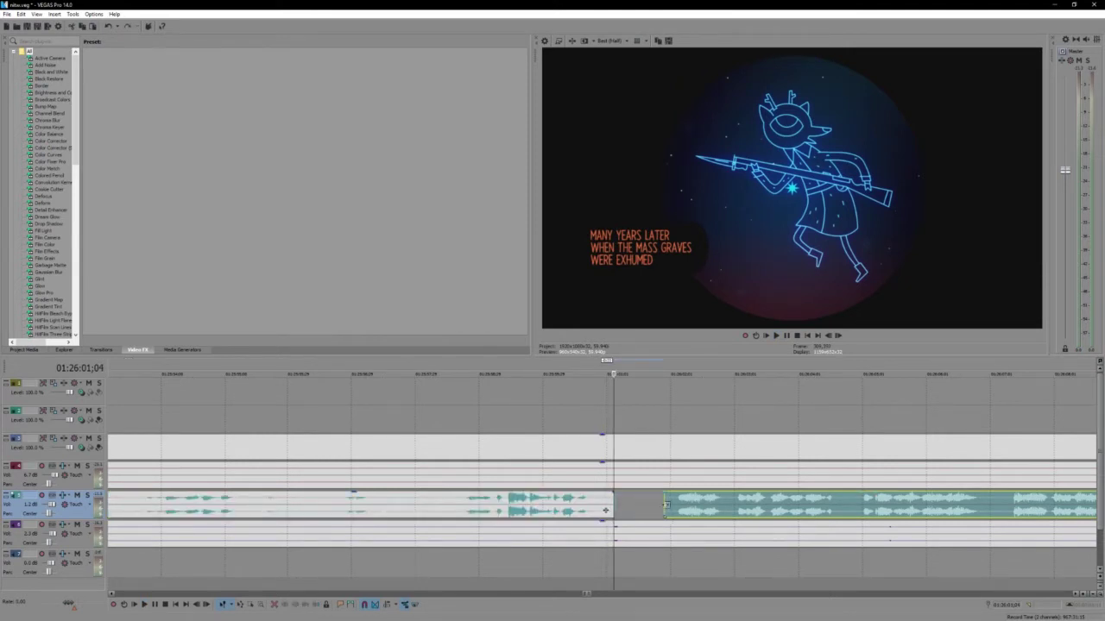
Play the project from 01:25:58;07 to about 01:26:25 to review the cut in the teal audio track
{"action": "left_click", "coordinate": [433, 503]}
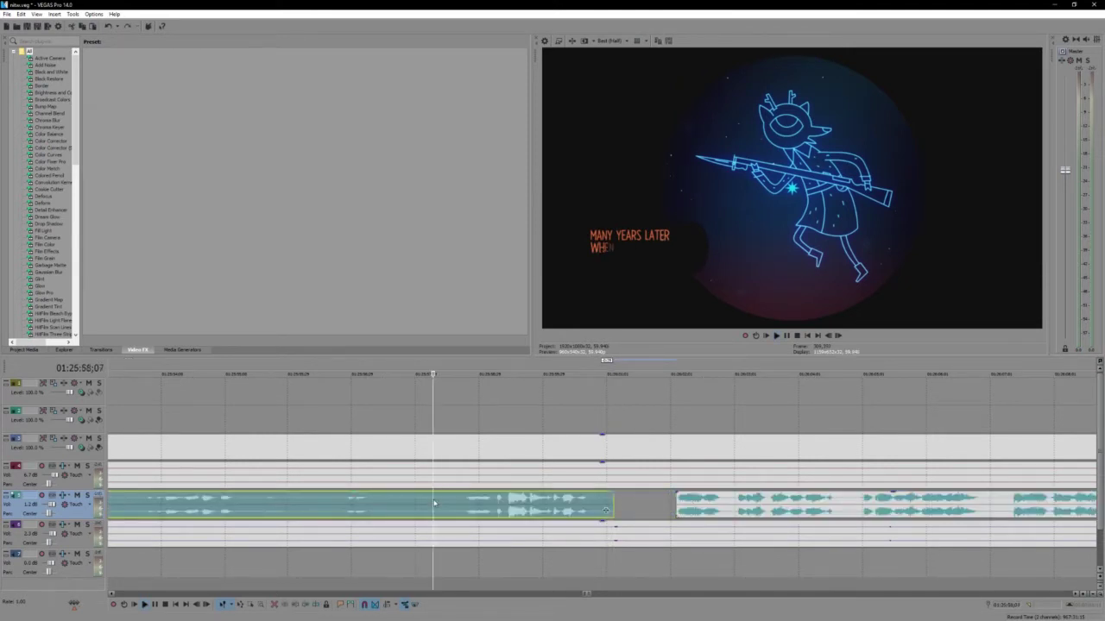
{"action": "key", "text": "space"}
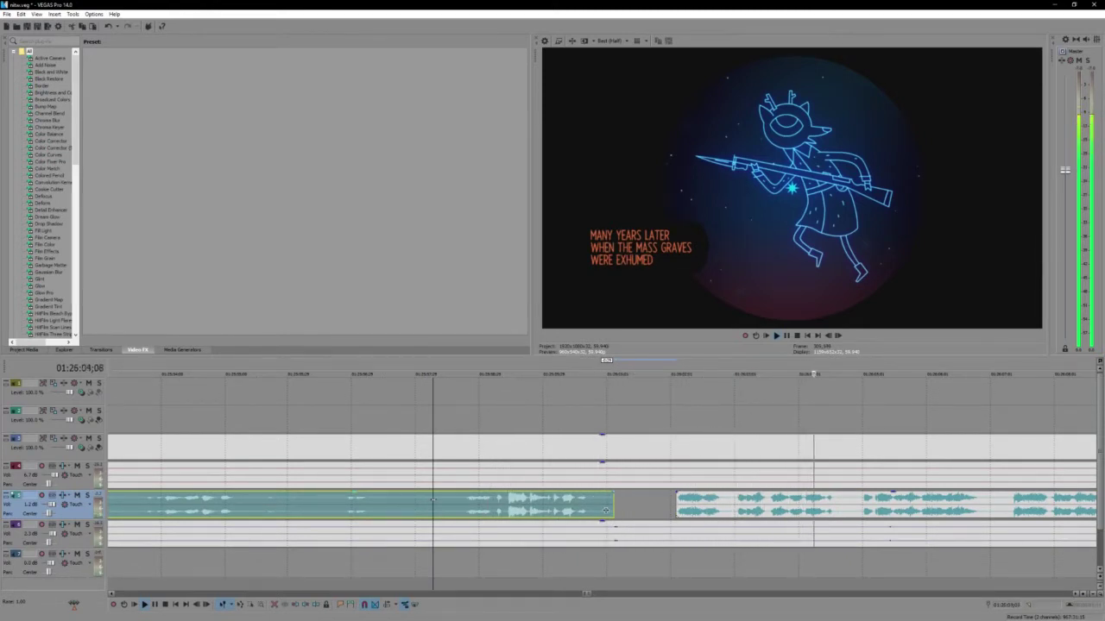
{"action": "scroll", "coordinate": [262, 505], "scroll_direction": "down", "scroll_amount": 2}
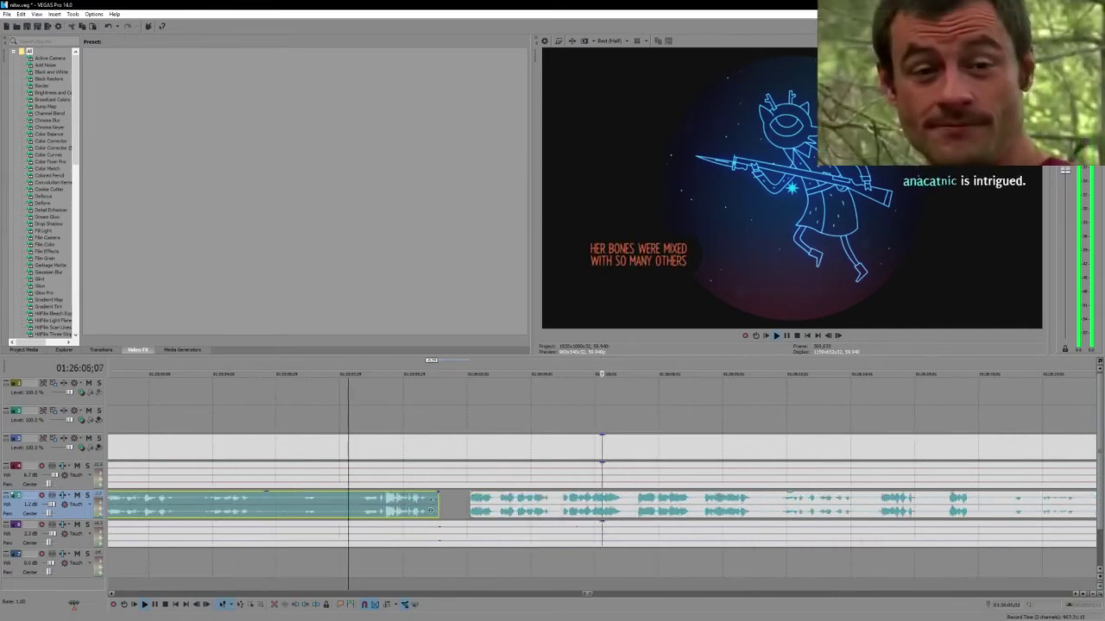
{"action": "scroll", "coordinate": [608, 531], "scroll_direction": "down", "scroll_amount": 2}
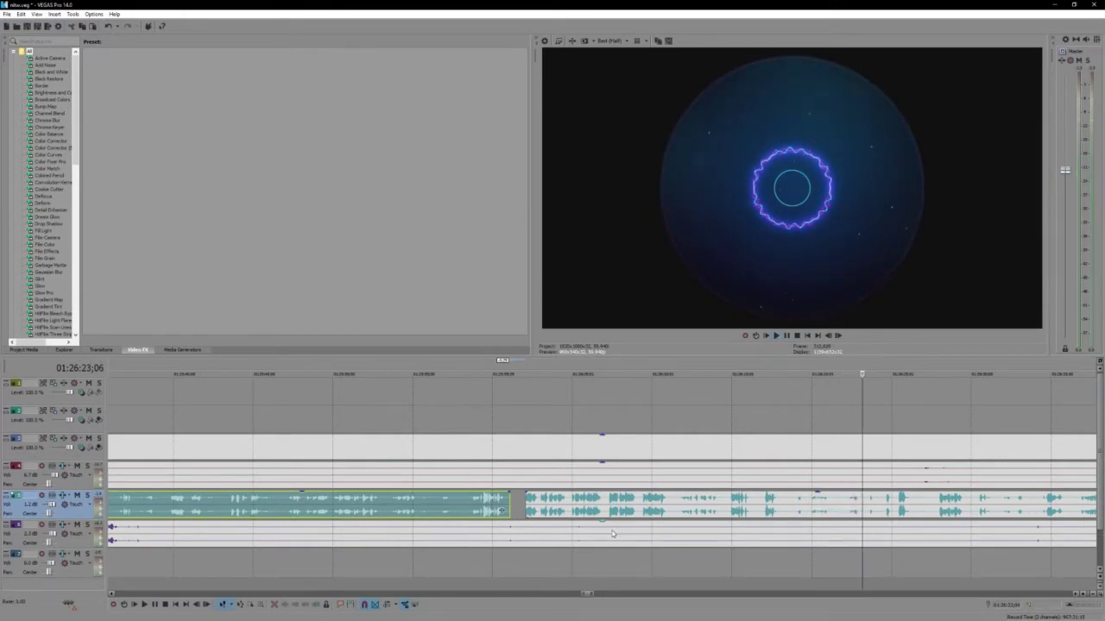
{"action": "key", "text": "space"}
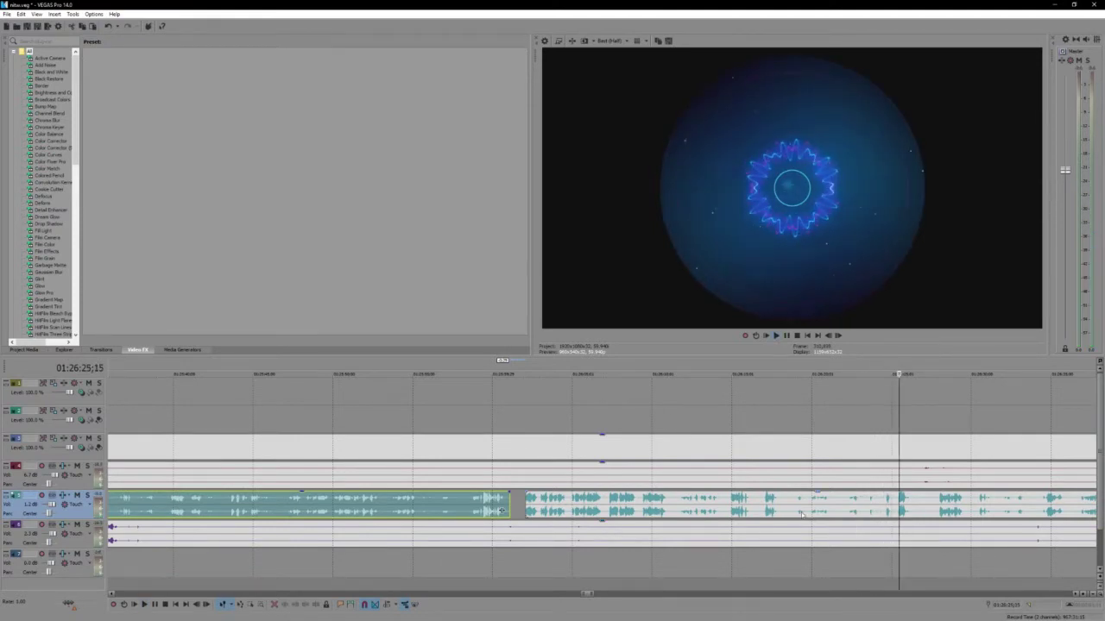
Split the purple audio event at 01:26:19;27 and trim the start of the following part to about 01:26:23
{"action": "left_click", "coordinate": [810, 538]}
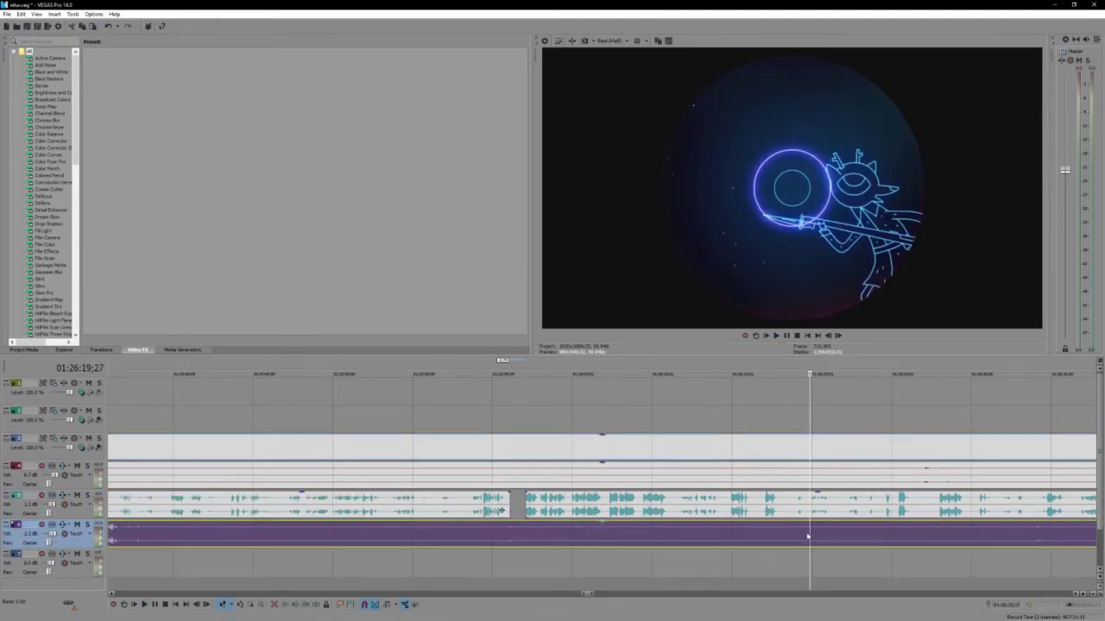
{"action": "key", "text": "s"}
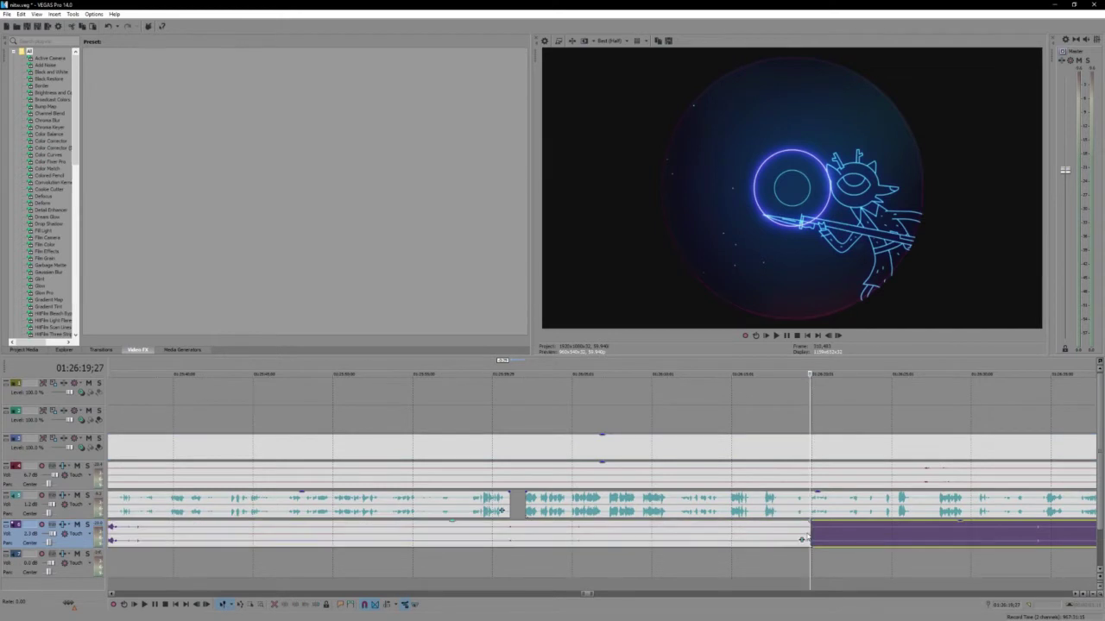
{"action": "scroll", "coordinate": [806, 537], "scroll_direction": "down", "scroll_amount": 3}
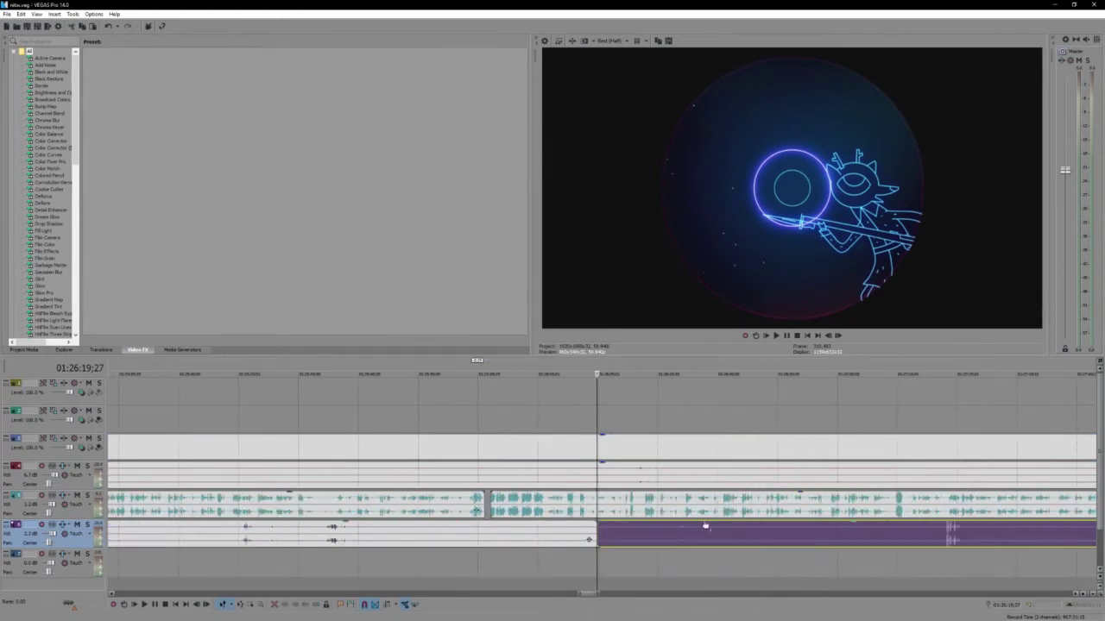
{"action": "left_click", "coordinate": [614, 535]}
{"action": "scroll", "coordinate": [617, 536], "scroll_direction": "up", "scroll_amount": 3}
{"action": "left_click", "coordinate": [564, 538]}
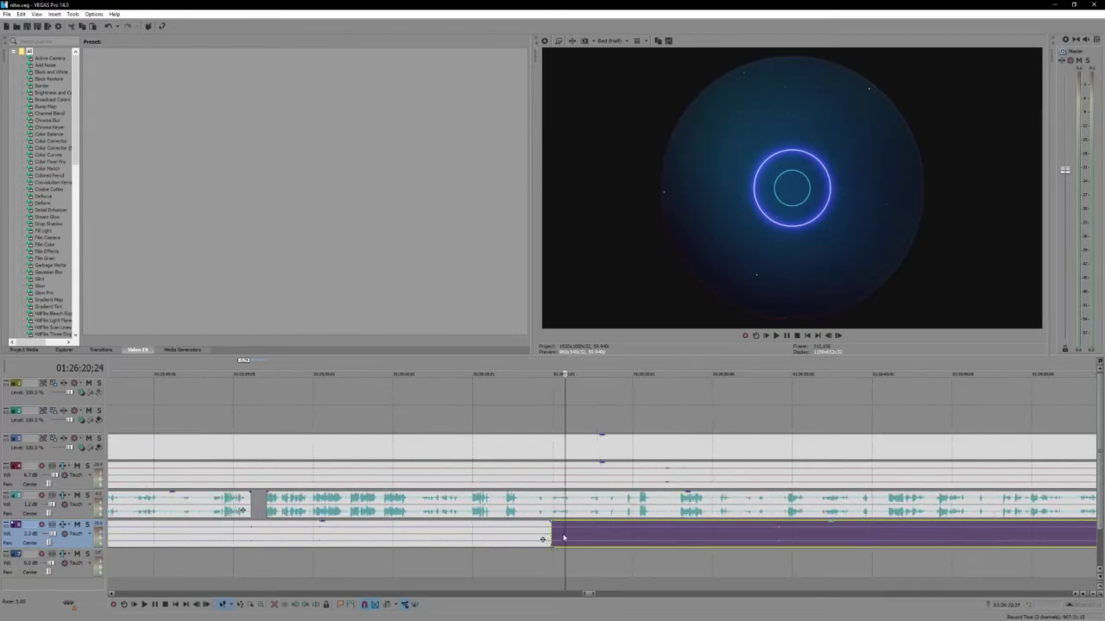
{"action": "left_click_drag", "start_coordinate": [553, 535], "coordinate": [580, 536]}
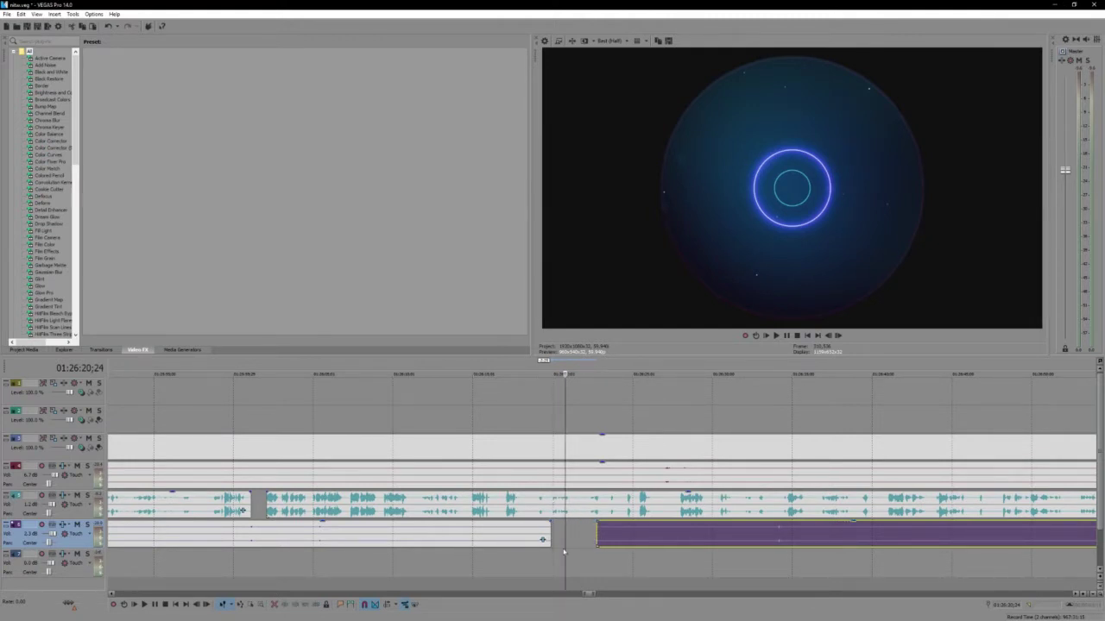
Preview the gap in the purple track and pull the following event's start back to about 01:26:21
{"action": "left_click", "coordinate": [536, 516]}
{"action": "key", "text": "space"}
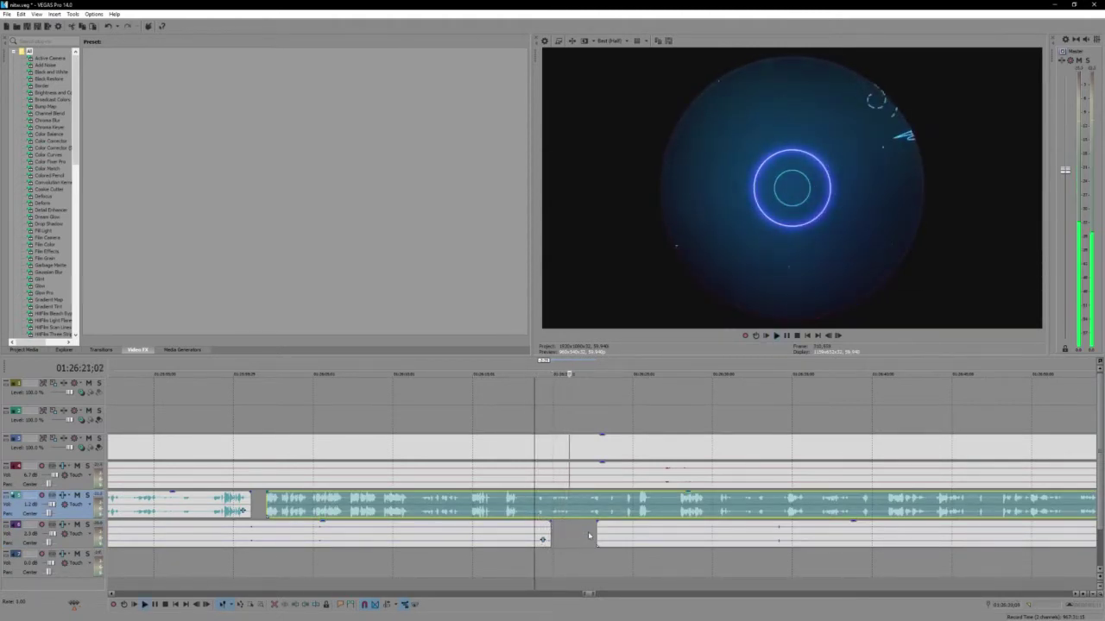
{"action": "key", "text": "Return"}
{"action": "left_click_drag", "start_coordinate": [597, 530], "coordinate": [574, 531]}
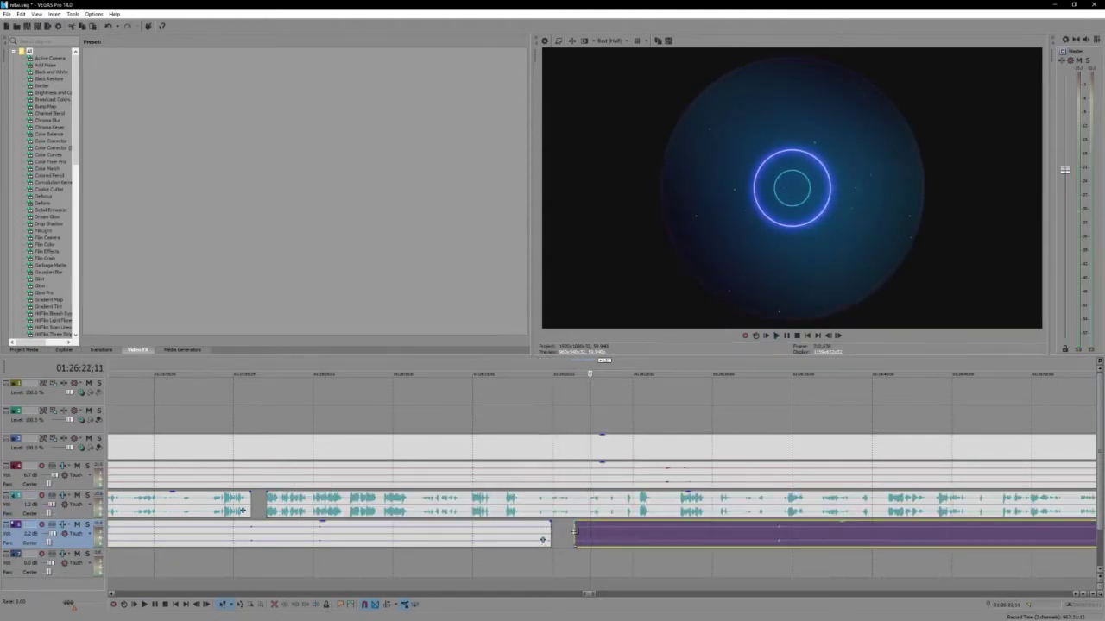
{"action": "key", "text": "space"}
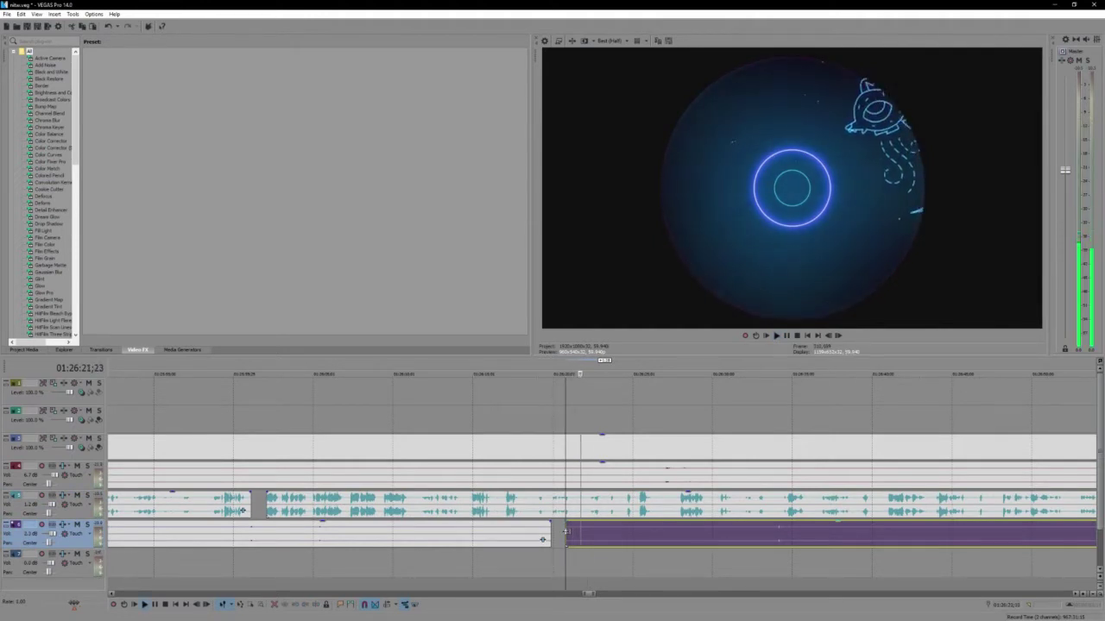
{"action": "key", "text": "Return"}
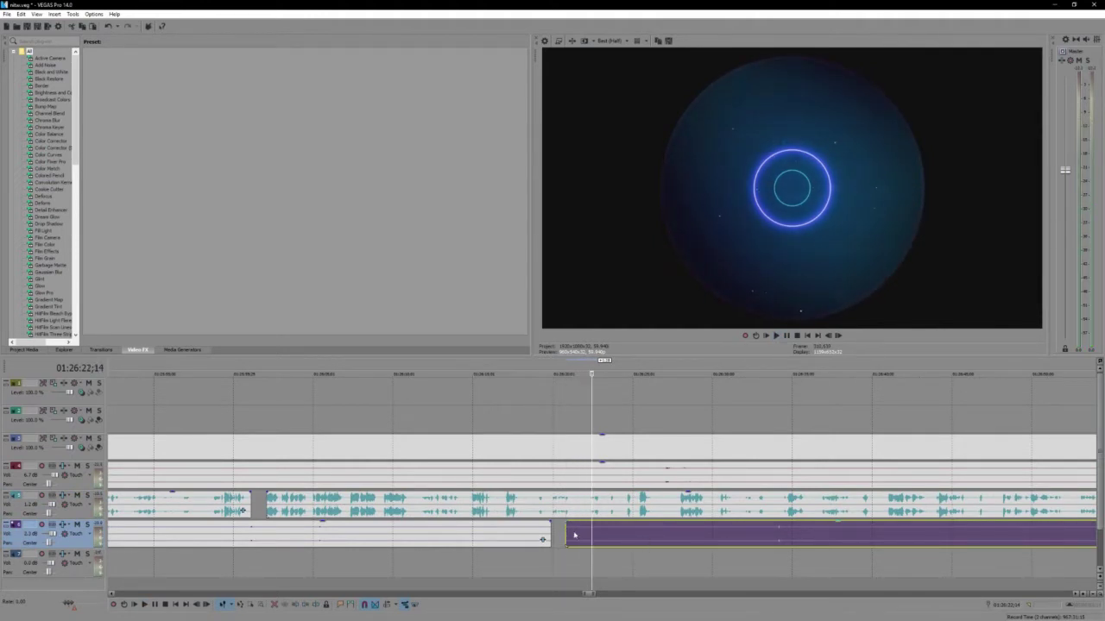
Split the purple audio event at 01:26:22;14 and trim the start of the following part to about 01:26:26
{"action": "key", "text": "s"}
{"action": "mouse_move", "coordinate": [592, 532]}
{"action": "left_mouse_down"}
{"action": "mouse_move", "coordinate": [616, 532]}
{"action": "mouse_move", "coordinate": [595, 532]}
{"action": "left_mouse_up"}
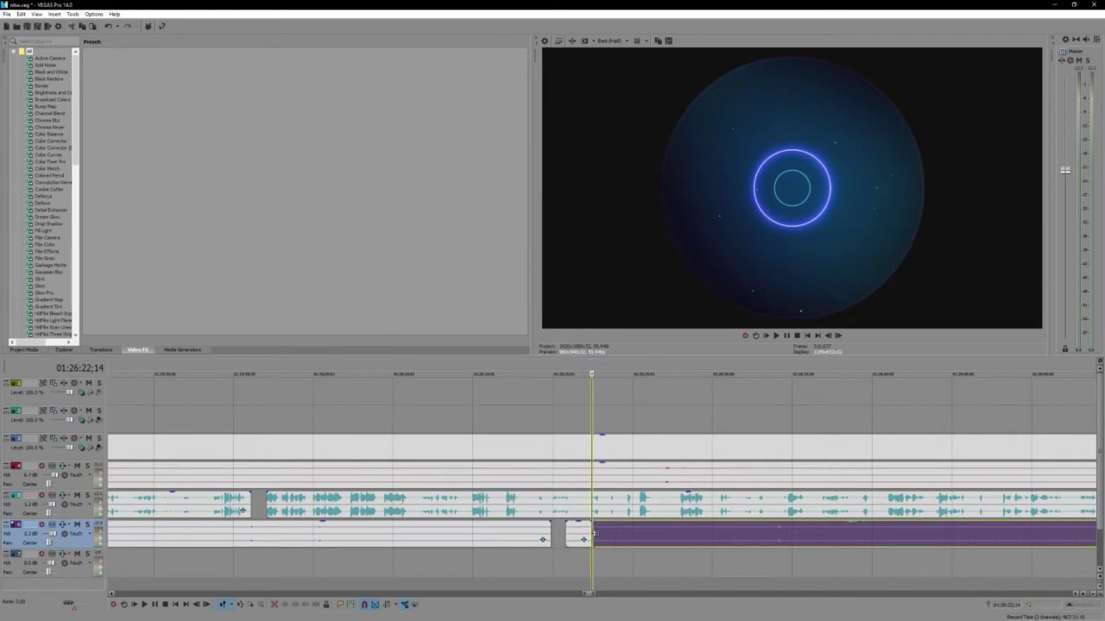
{"action": "key", "text": "space"}
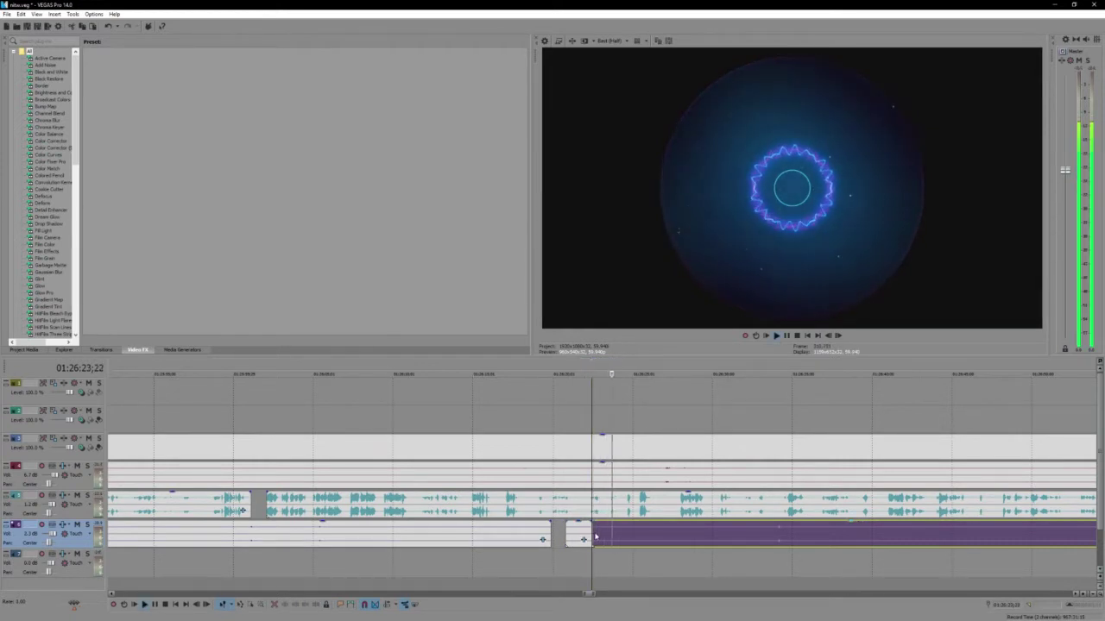
{"action": "key", "text": "Return"}
{"action": "left_click_drag", "start_coordinate": [591, 535], "coordinate": [635, 535]}
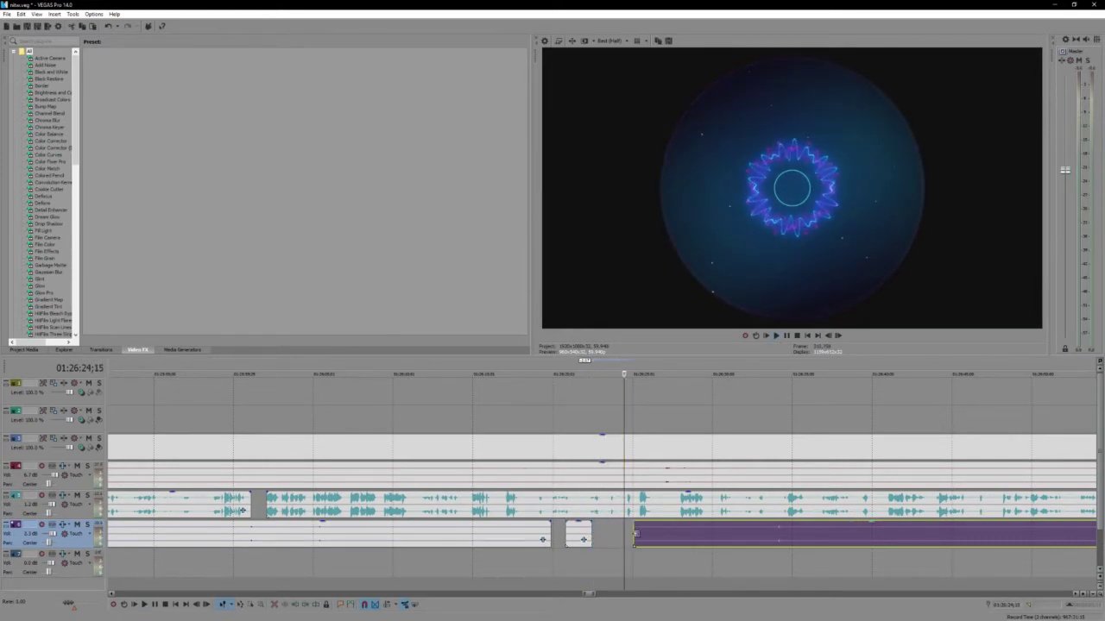
Play the timeline from about 01:26:24 to 01:26:51 to check for further unwanted sound in the purple audio
{"action": "key", "text": "space"}
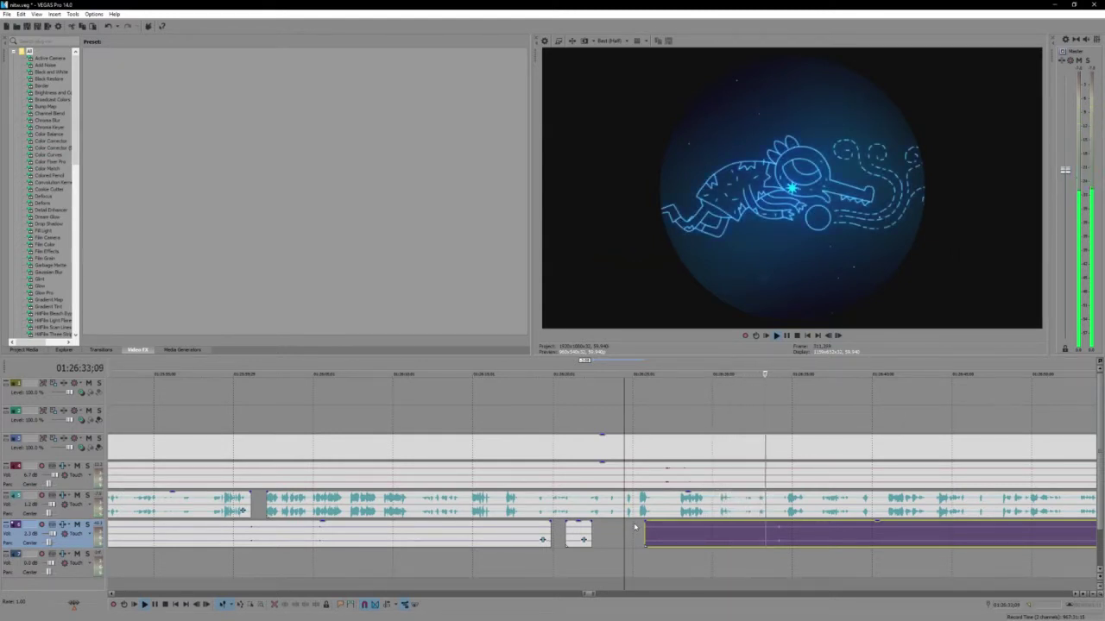
{"action": "scroll", "coordinate": [633, 528], "scroll_direction": "down", "scroll_amount": 2}
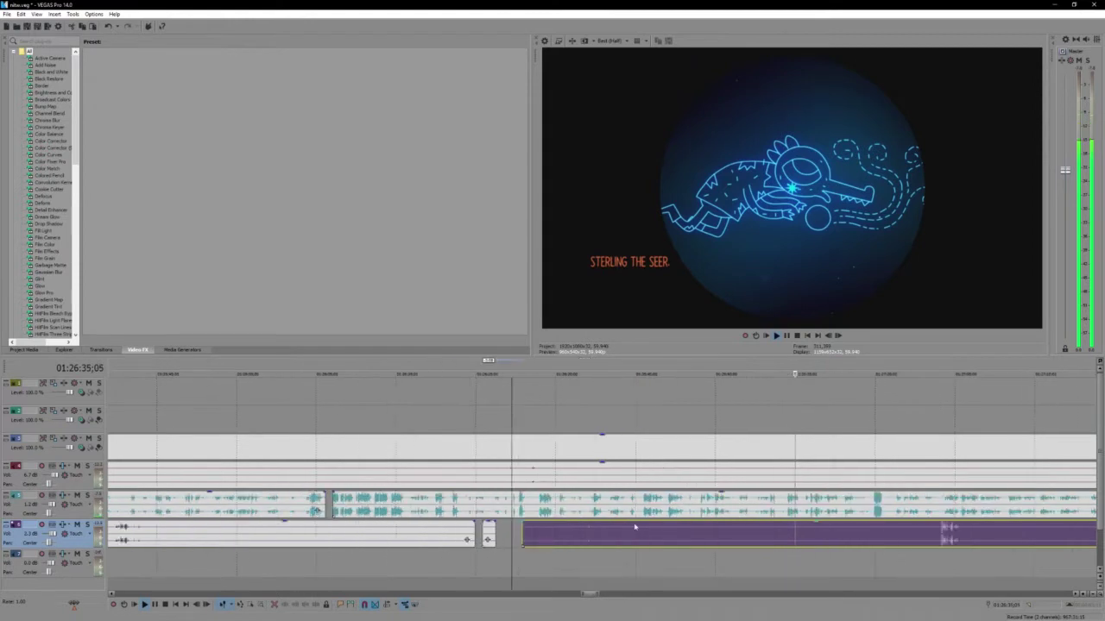
{"action": "key", "text": "space"}
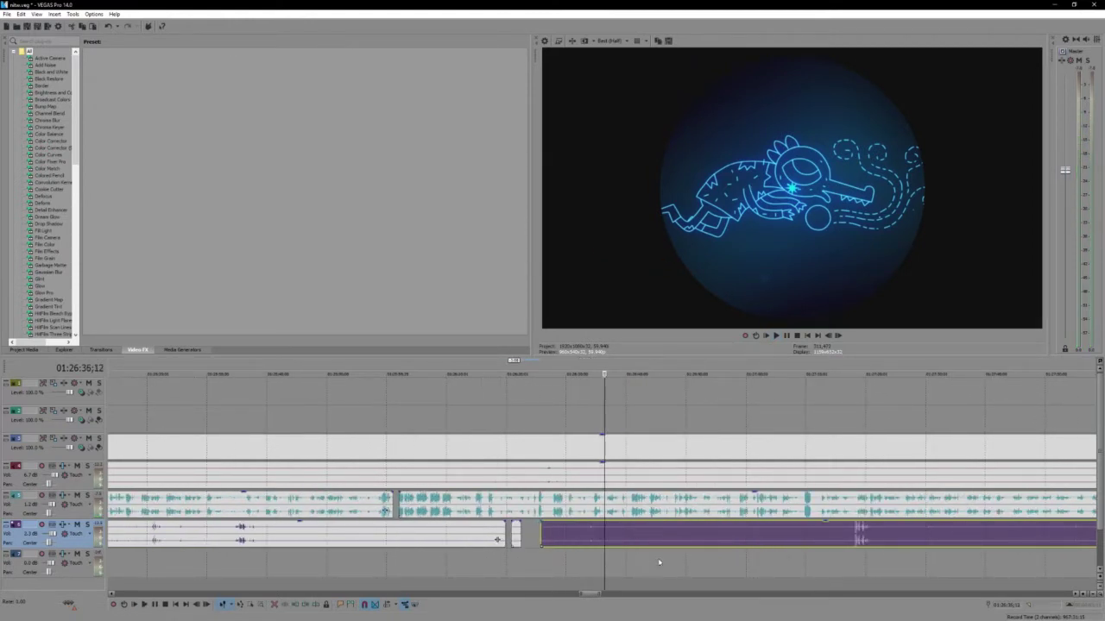
{"action": "scroll", "coordinate": [655, 559], "scroll_direction": "up", "scroll_amount": 2}
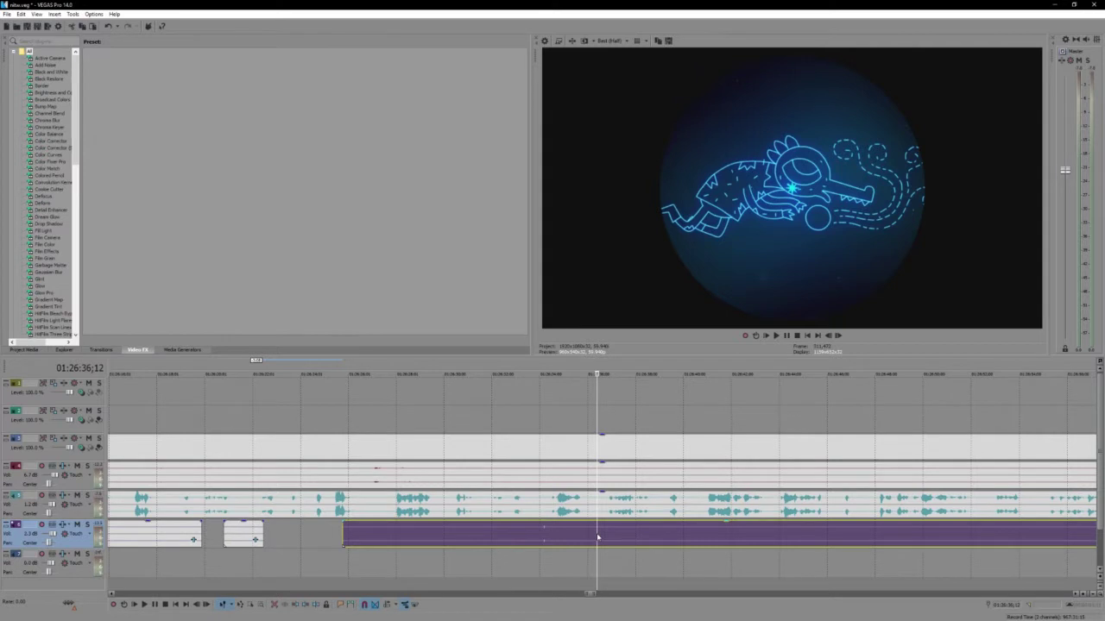
{"action": "key", "text": "space"}
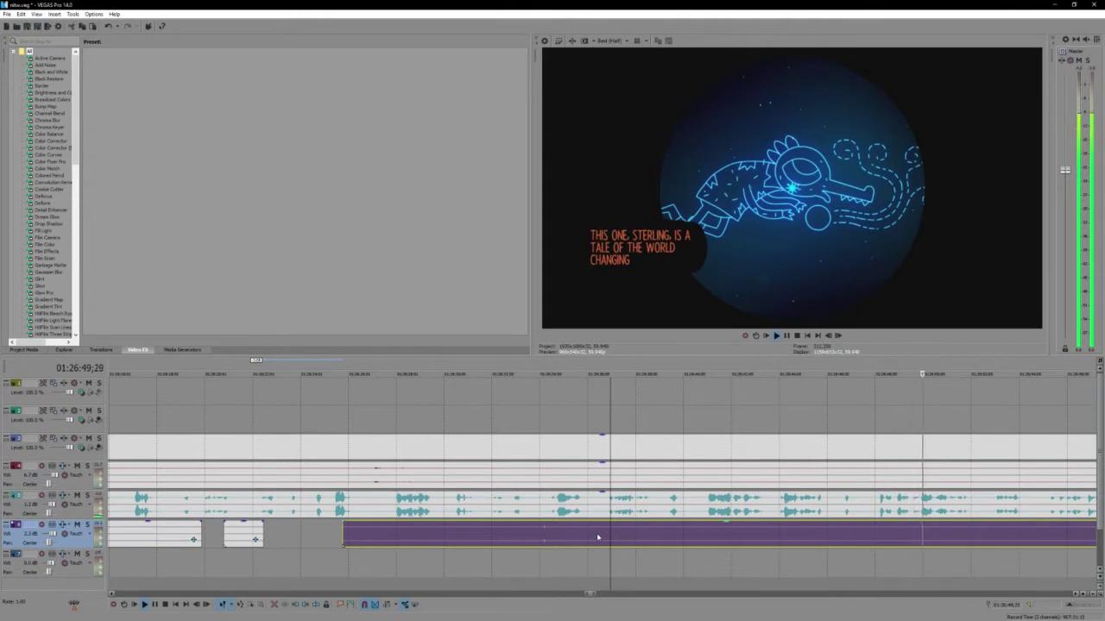
{"action": "key", "text": "Return"}
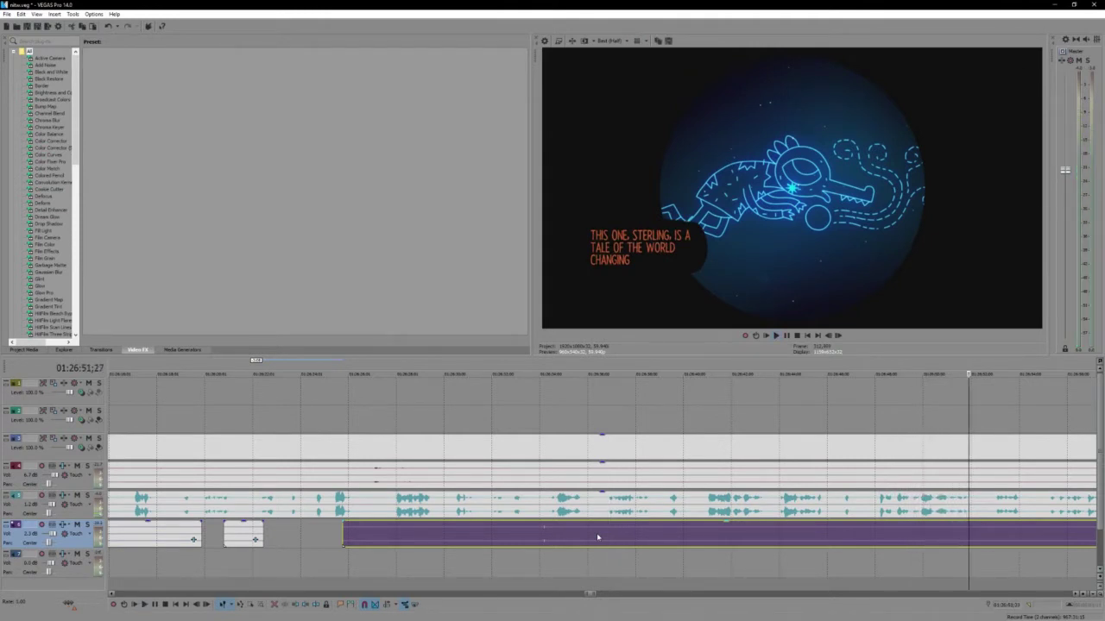
Replay the passage around 01:26:46 and split the purple audio event at about 01:26:46
{"action": "left_click", "coordinate": [782, 536]}
{"action": "key", "text": "space"}
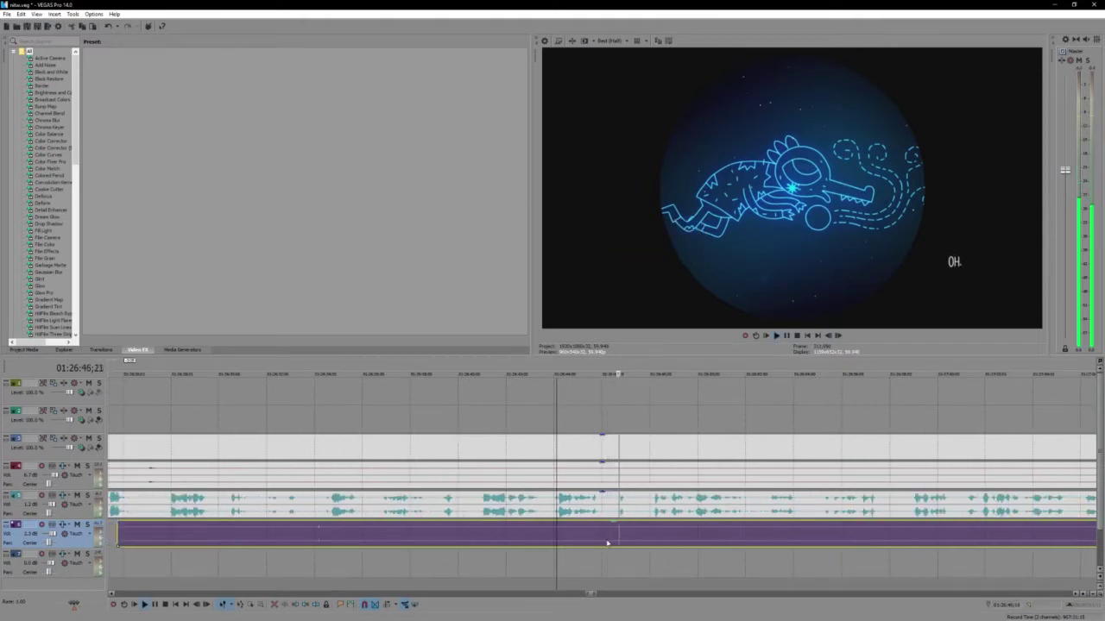
{"action": "key", "text": "space"}
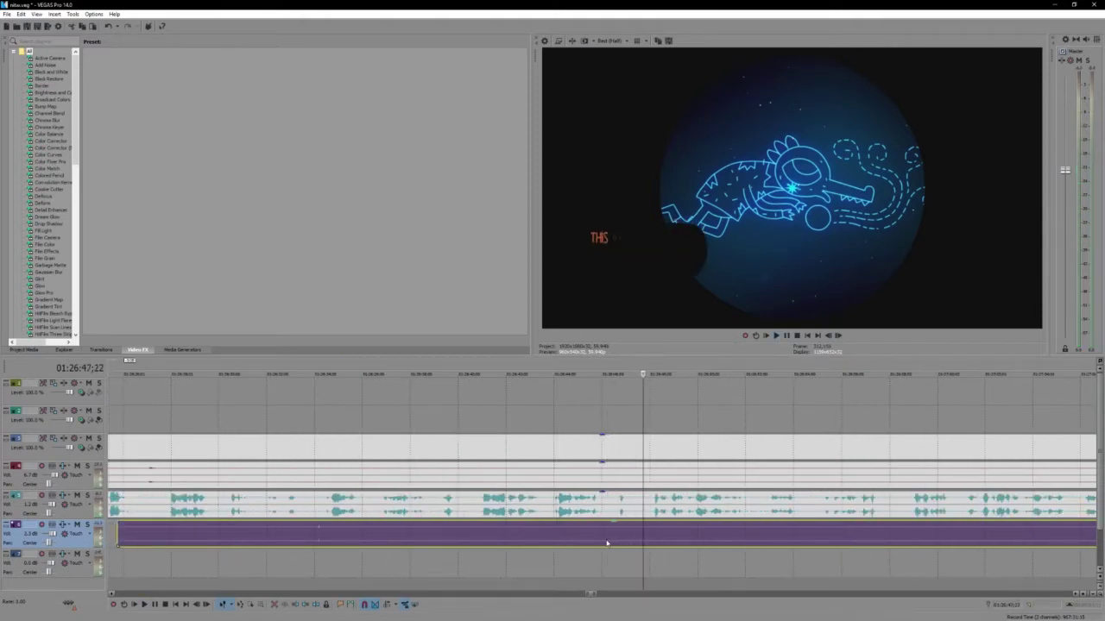
{"action": "left_click", "coordinate": [605, 544]}
{"action": "key", "text": "space"}
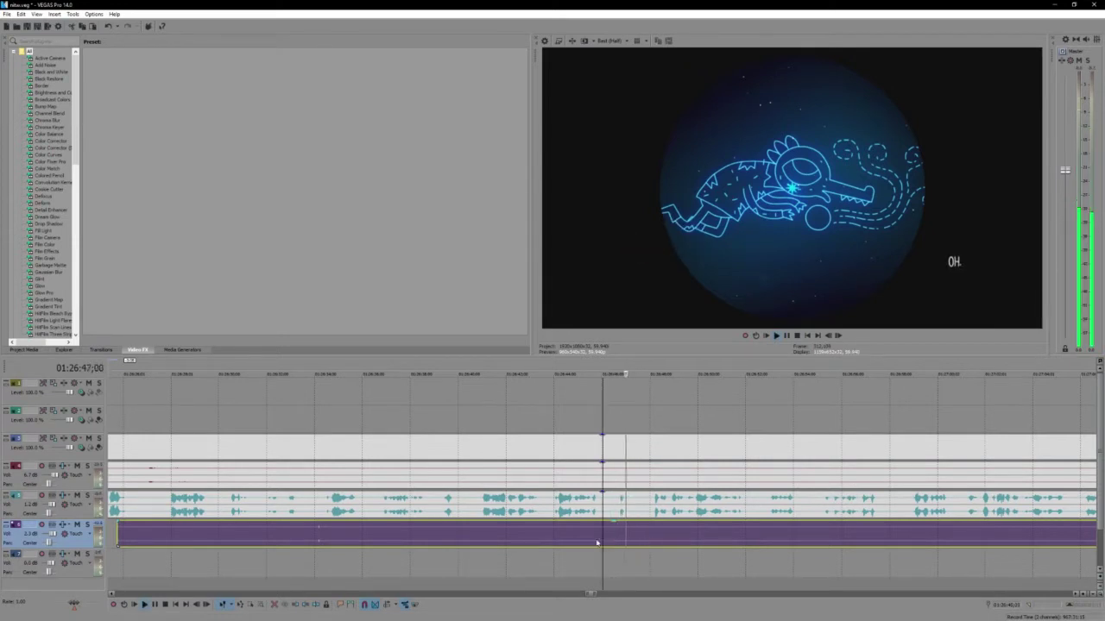
{"action": "key", "text": "s"}
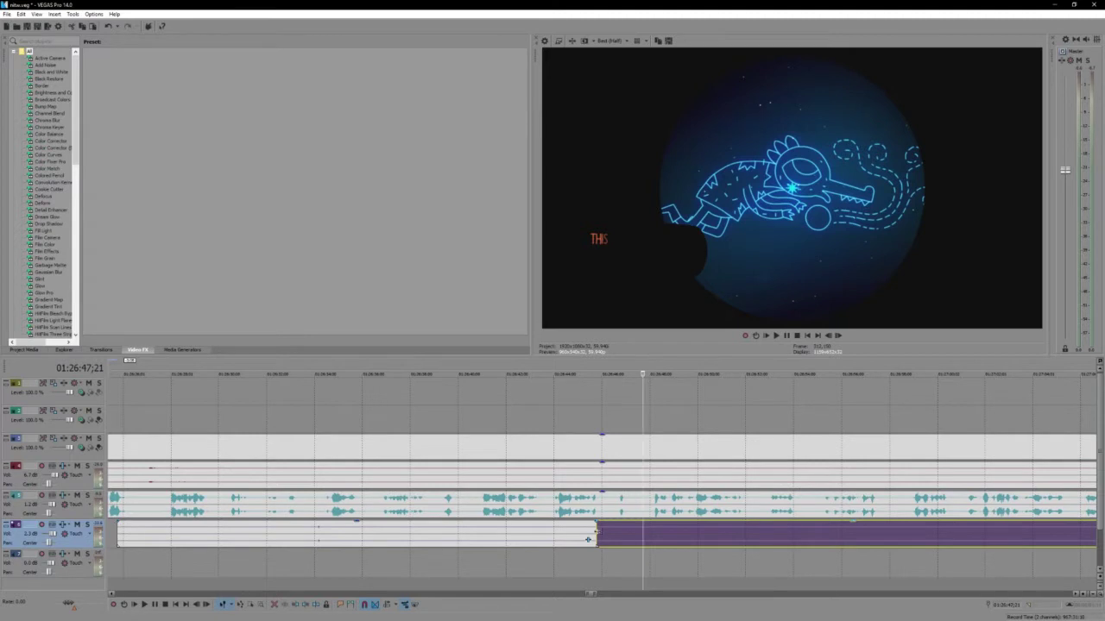
Trim the start of the purple audio event following the newest split to about 01:26:55 while playing the passage
{"action": "scroll", "coordinate": [588, 535], "scroll_direction": "down", "scroll_amount": 2}
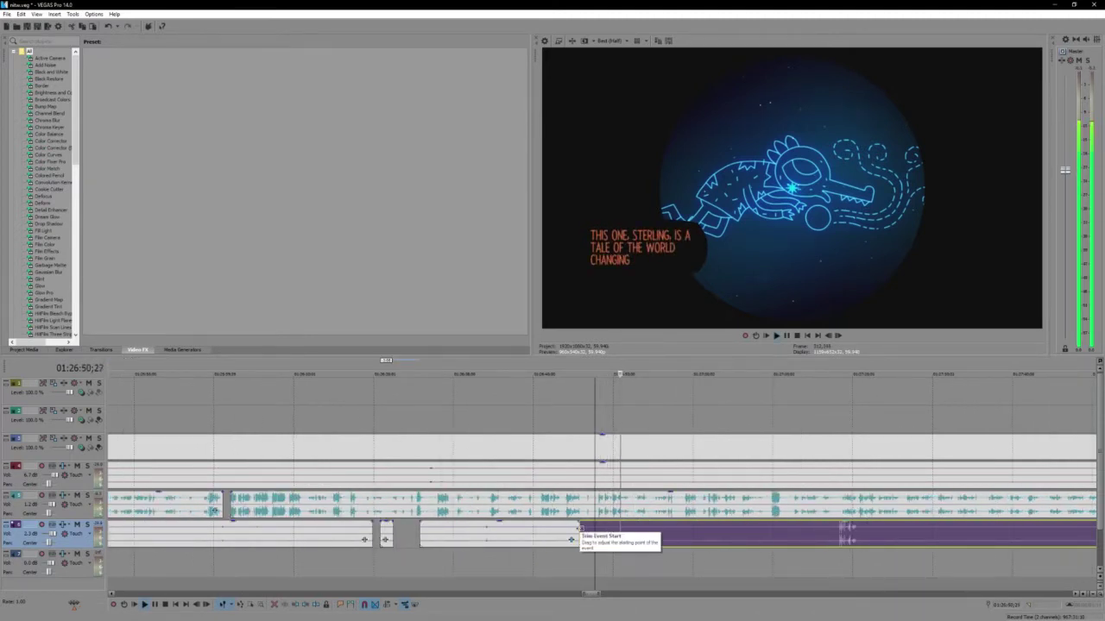
{"action": "left_click_drag", "start_coordinate": [576, 530], "coordinate": [617, 533]}
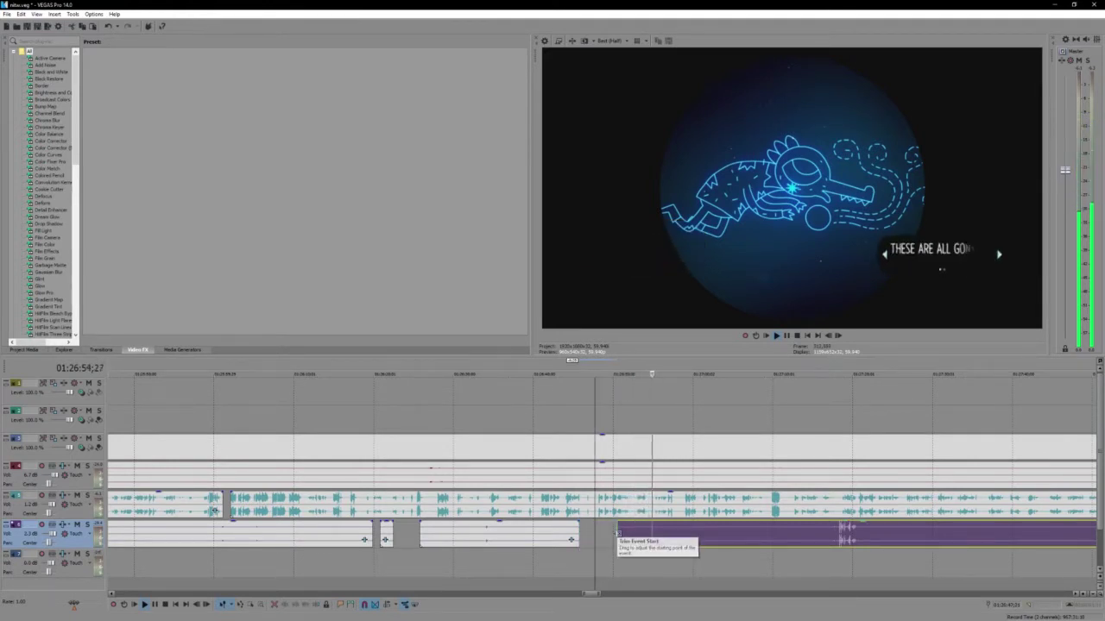
{"action": "left_click_drag", "start_coordinate": [618, 533], "coordinate": [656, 540]}
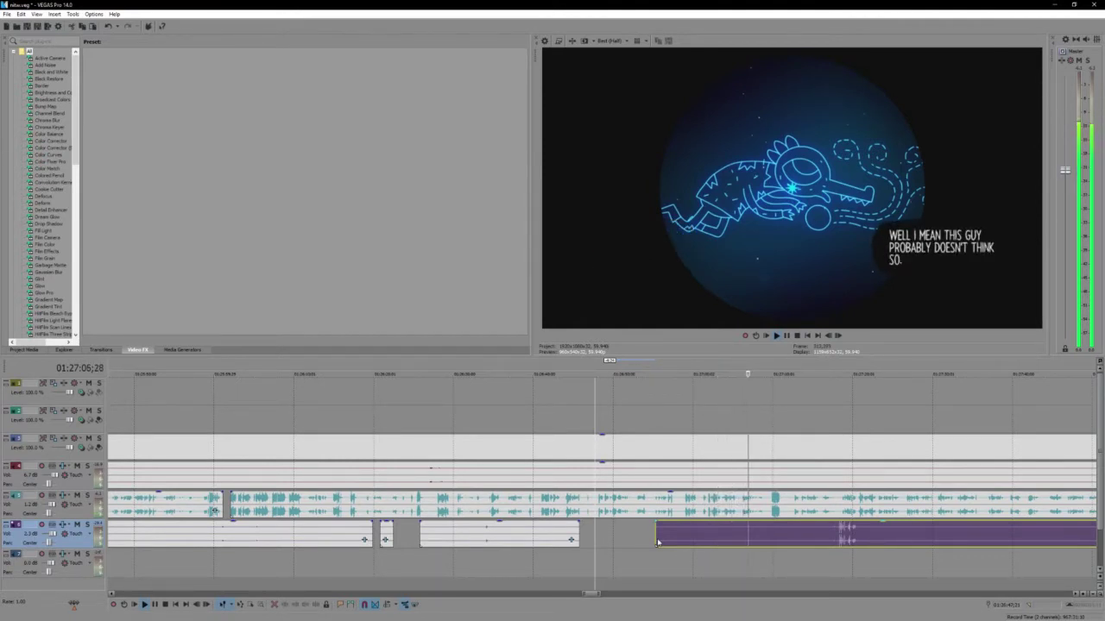
{"action": "key", "text": "space"}
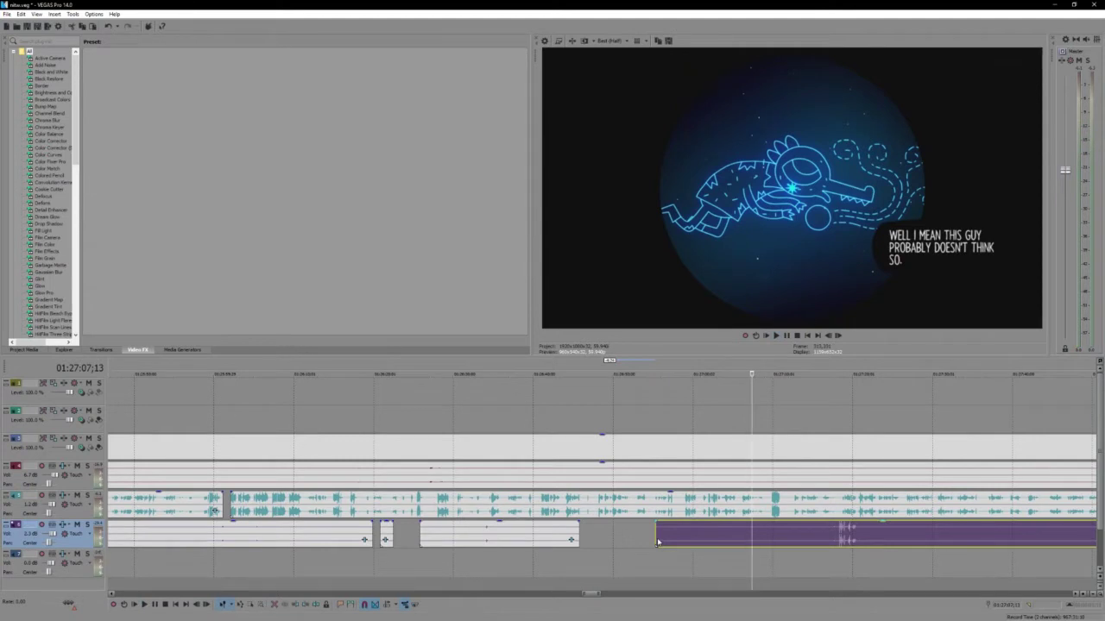
{"action": "key", "text": "space"}
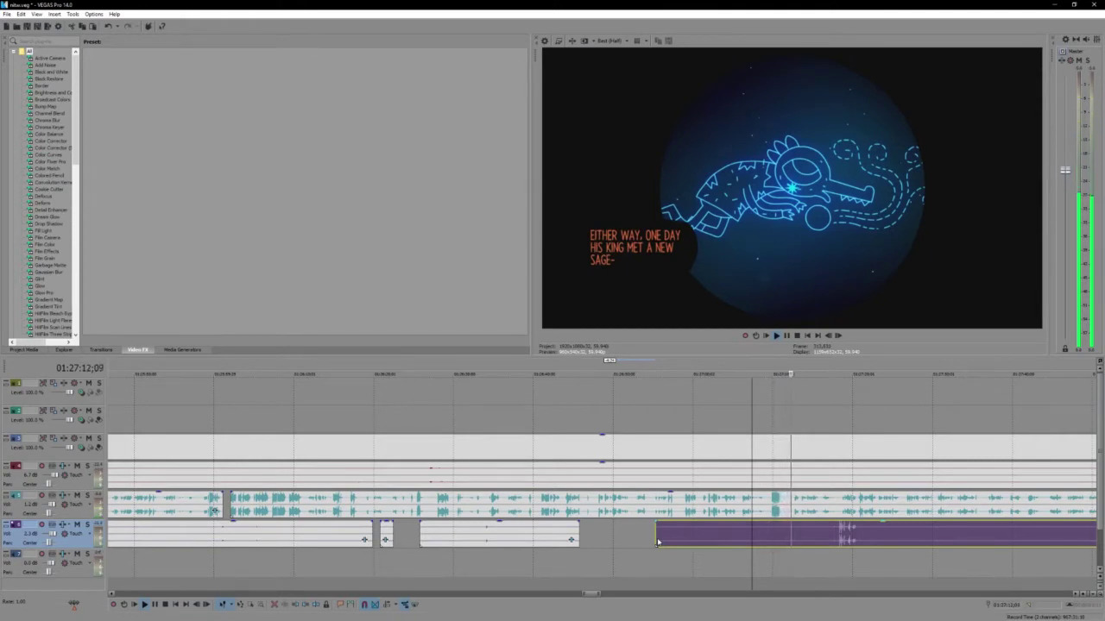
Play the timeline from about 01:27:12 to 01:27:45 to check the purple audio event for further unwanted sound
{"action": "scroll", "coordinate": [811, 553], "scroll_direction": "down", "scroll_amount": 1}
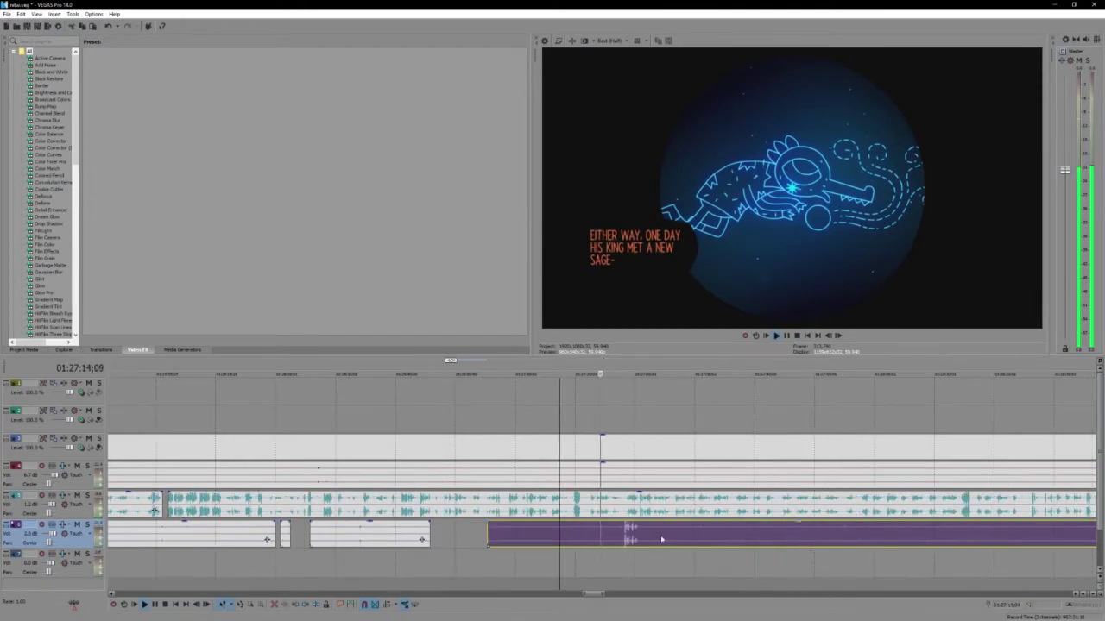
{"action": "scroll", "coordinate": [661, 539], "scroll_direction": "right", "scroll_amount": 3}
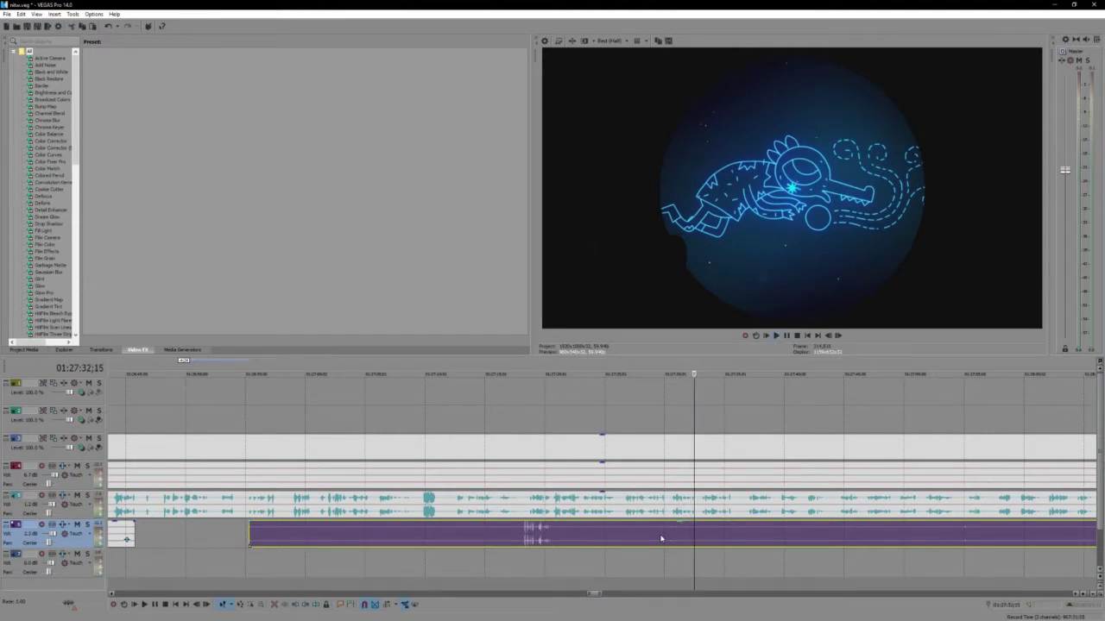
{"action": "key", "text": "space"}
{"action": "scroll", "coordinate": [661, 538], "scroll_direction": "up", "scroll_amount": 2}
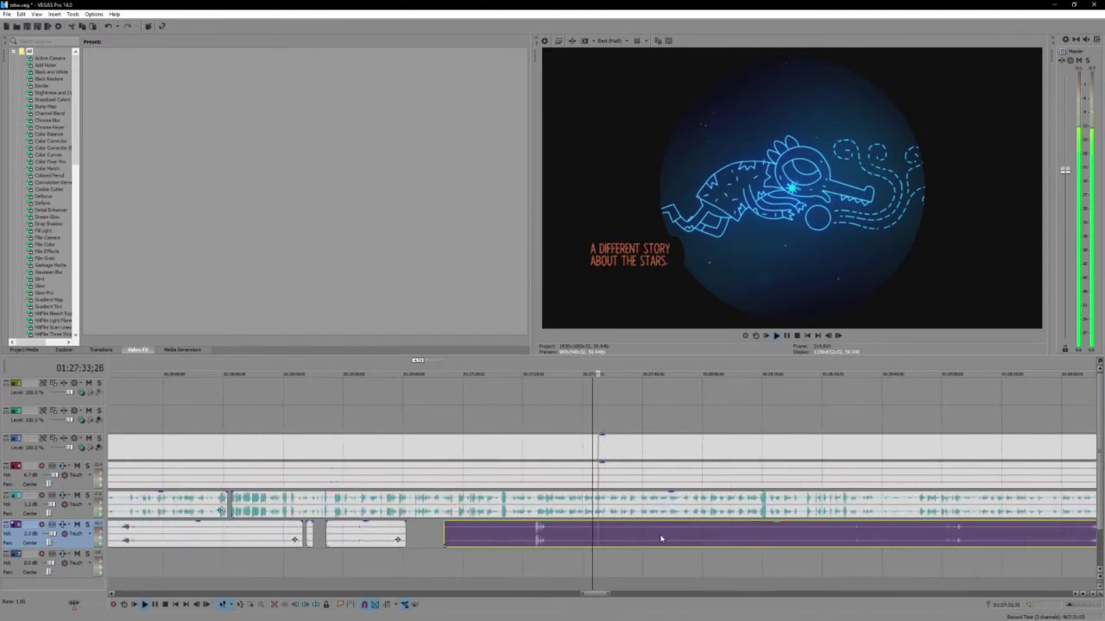
{"action": "scroll", "coordinate": [660, 533], "scroll_direction": "down", "scroll_amount": 1}
{"action": "scroll", "coordinate": [659, 533], "scroll_direction": "up", "scroll_amount": 1}
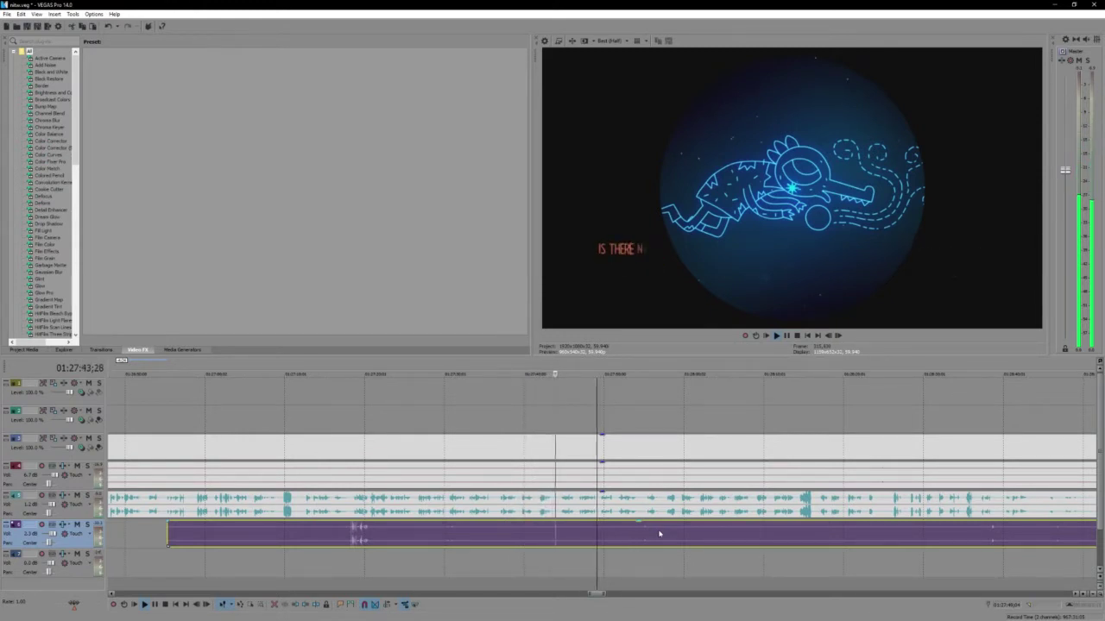
{"action": "key", "text": "Return"}
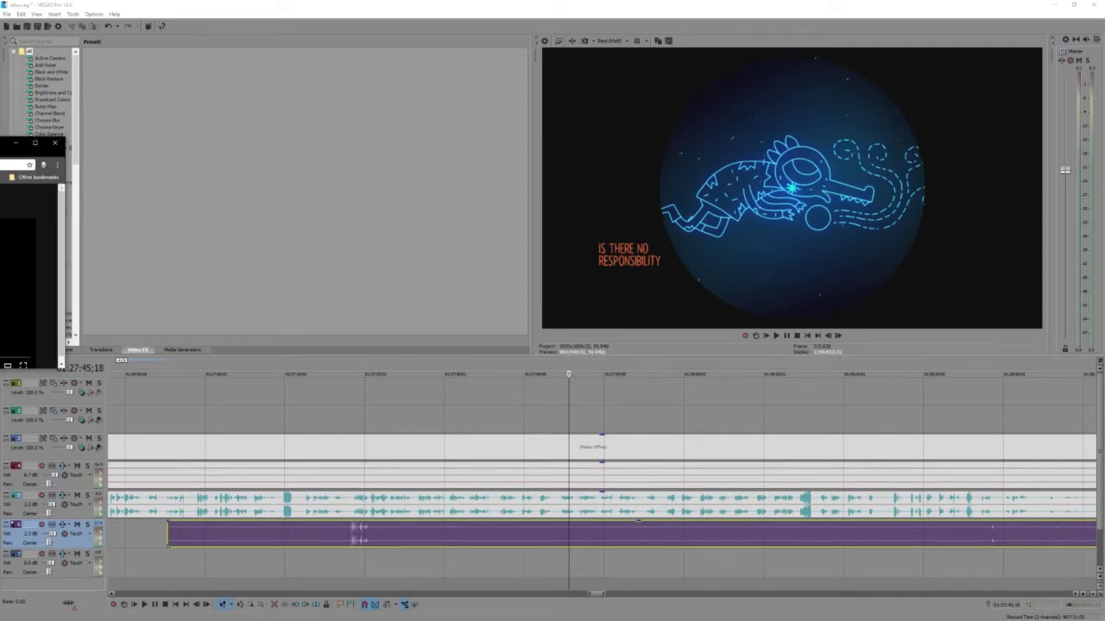
{"action": "left_click_drag", "start_coordinate": [0, 145], "coordinate": [349, 162]}
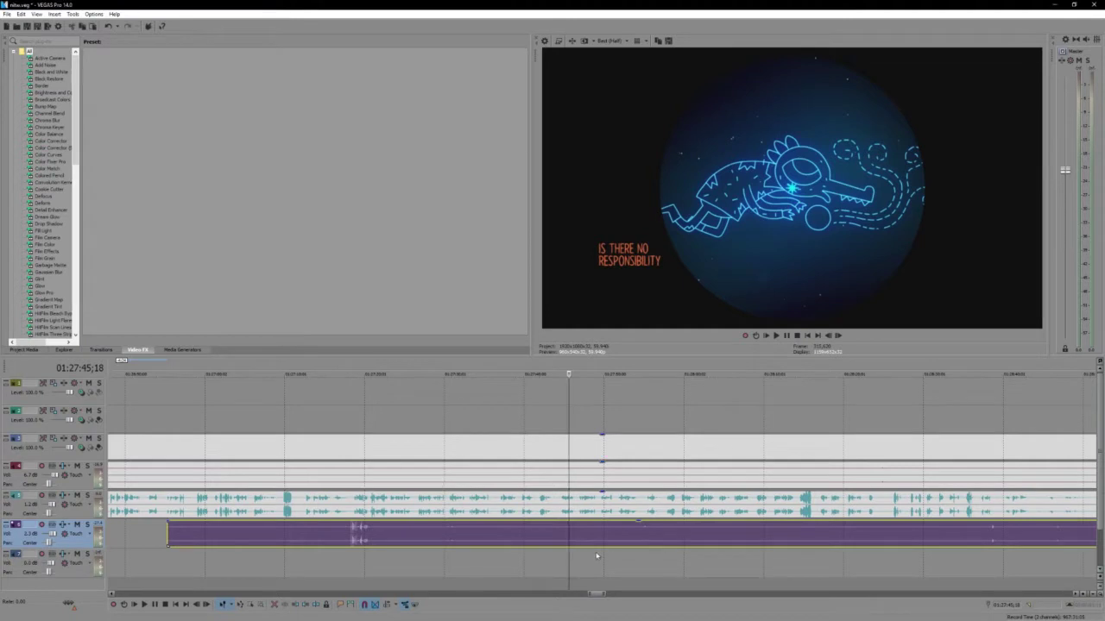
Replay the passage from about 01:27:45 to 01:27:57 to check its sound against the purple audio waveform
{"action": "left_click", "coordinate": [563, 535]}
{"action": "key", "text": "space"}
{"action": "scroll", "coordinate": [578, 552], "scroll_direction": "up", "scroll_amount": 2}
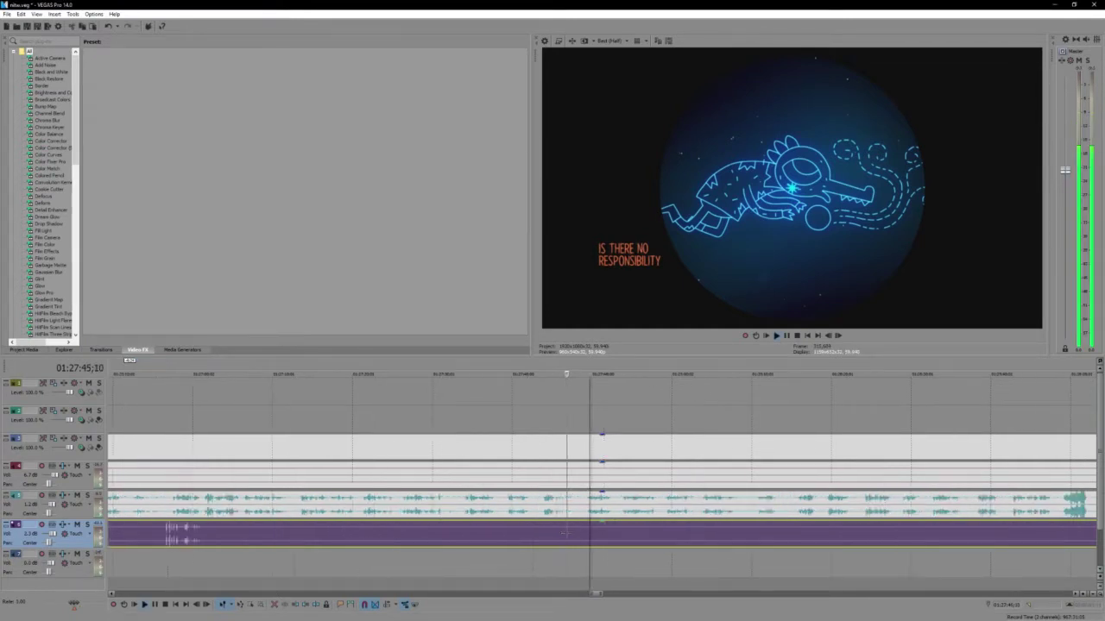
{"action": "scroll", "coordinate": [586, 559], "scroll_direction": "down", "scroll_amount": 1}
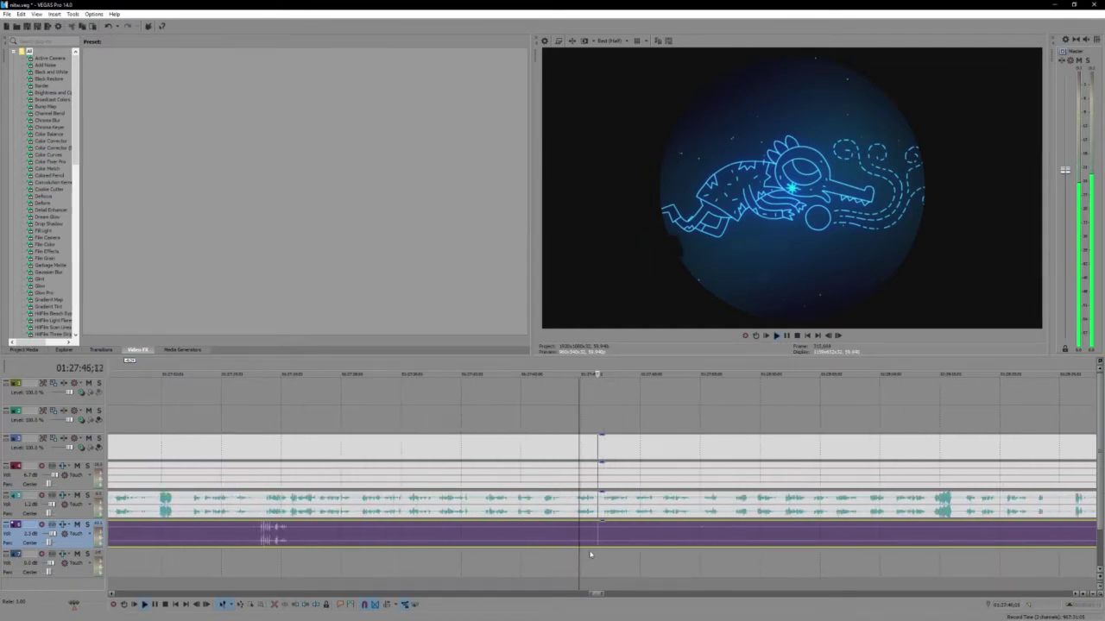
{"action": "left_click", "coordinate": [636, 537]}
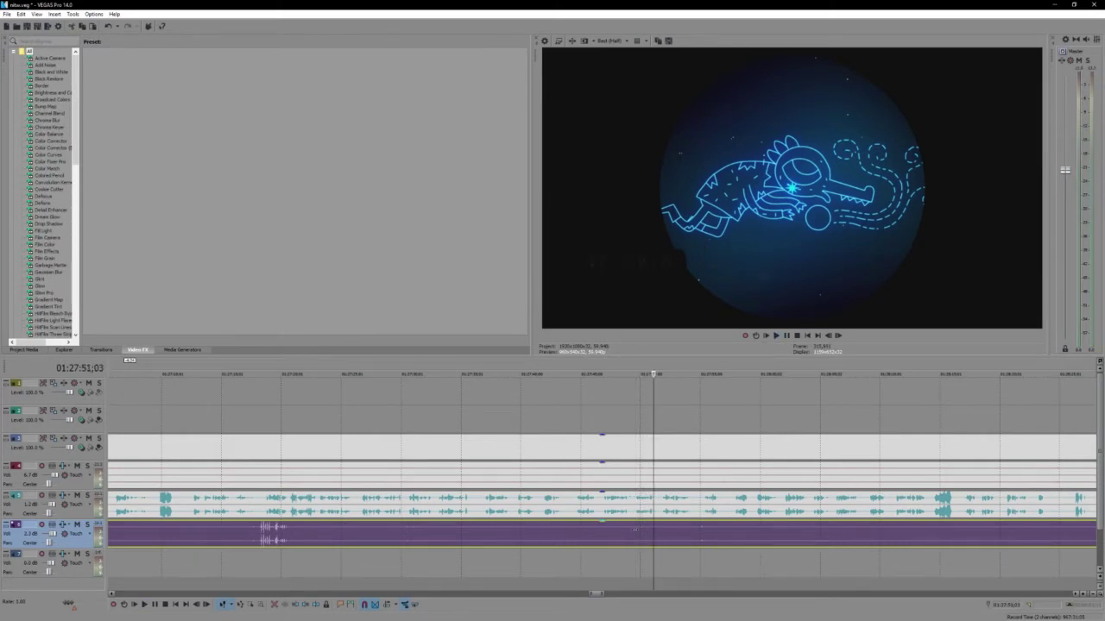
{"action": "key", "text": "space"}
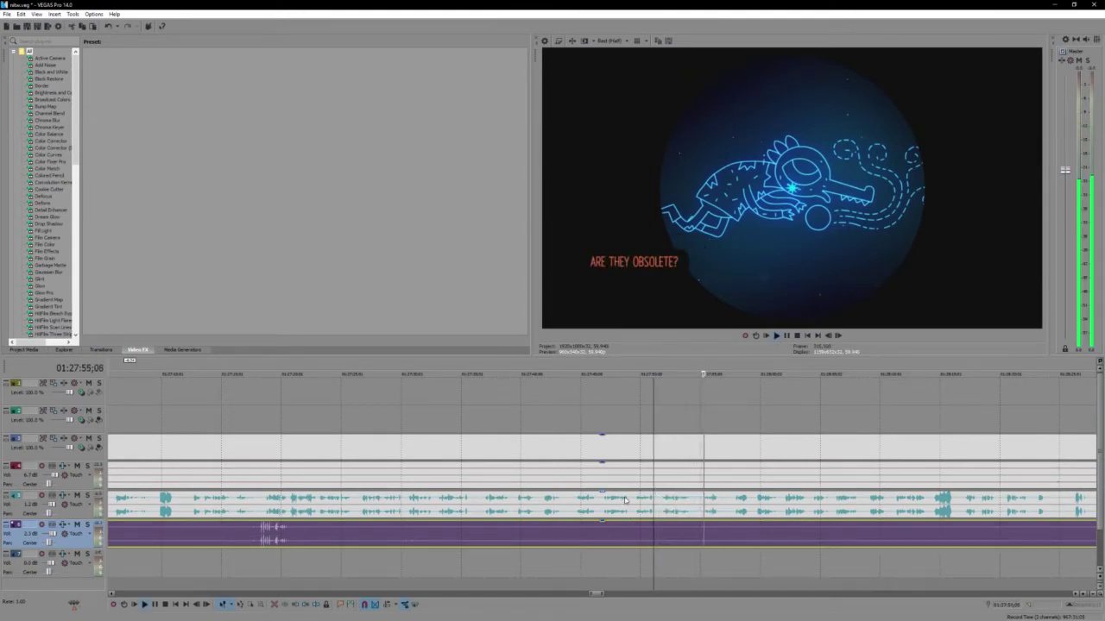
{"action": "scroll", "coordinate": [654, 518], "scroll_direction": "down", "scroll_amount": 2}
{"action": "key", "text": "Return"}
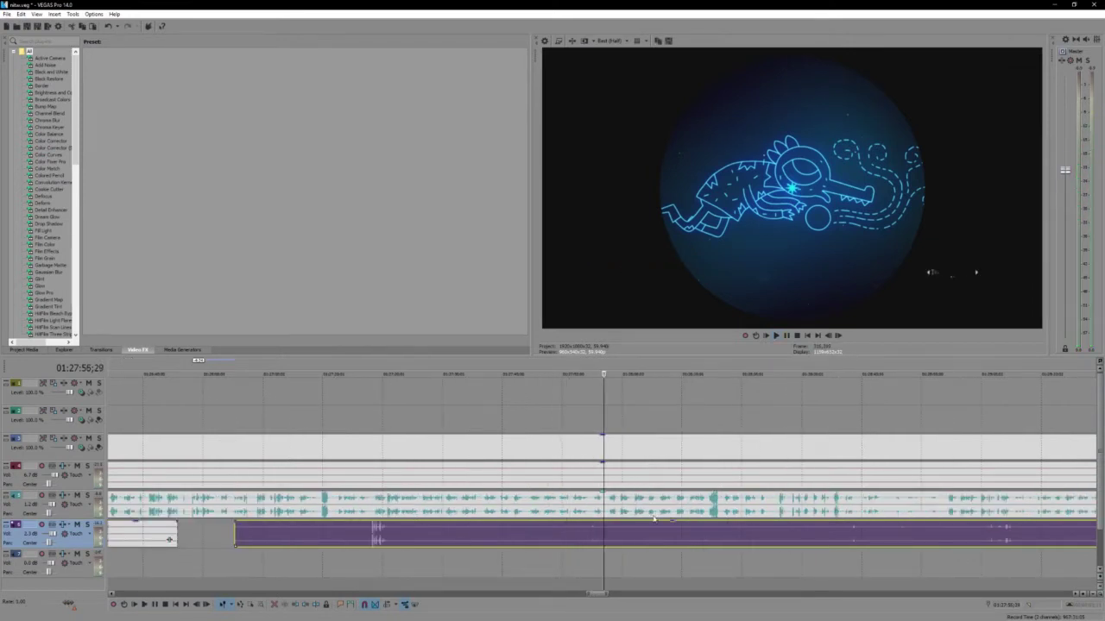
Continue playback to about 01:28:57, replaying the part around 01:28:47, to look for unwanted sound in the purple audio
{"action": "key", "text": "space"}
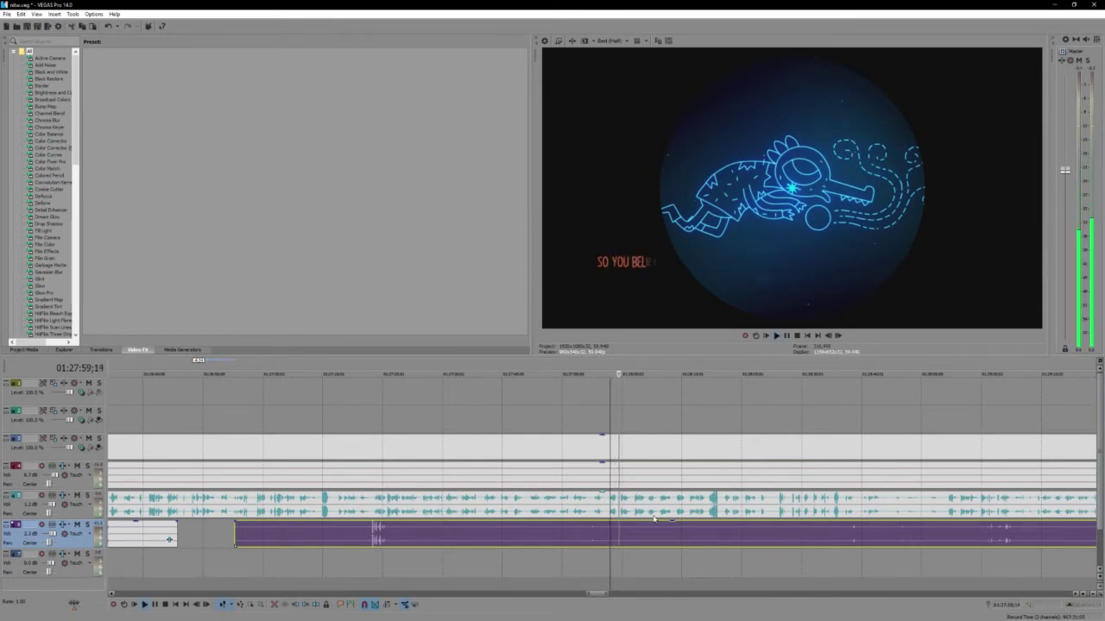
{"action": "scroll", "coordinate": [668, 531], "scroll_direction": "down", "scroll_amount": 2}
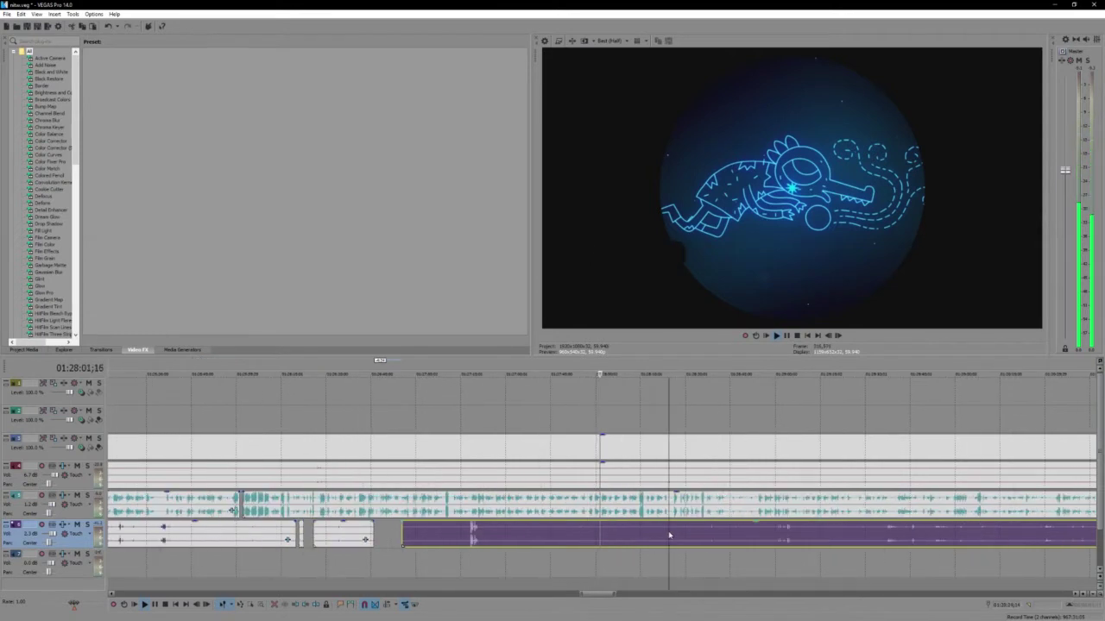
{"action": "scroll", "coordinate": [668, 530], "scroll_direction": "up", "scroll_amount": 1}
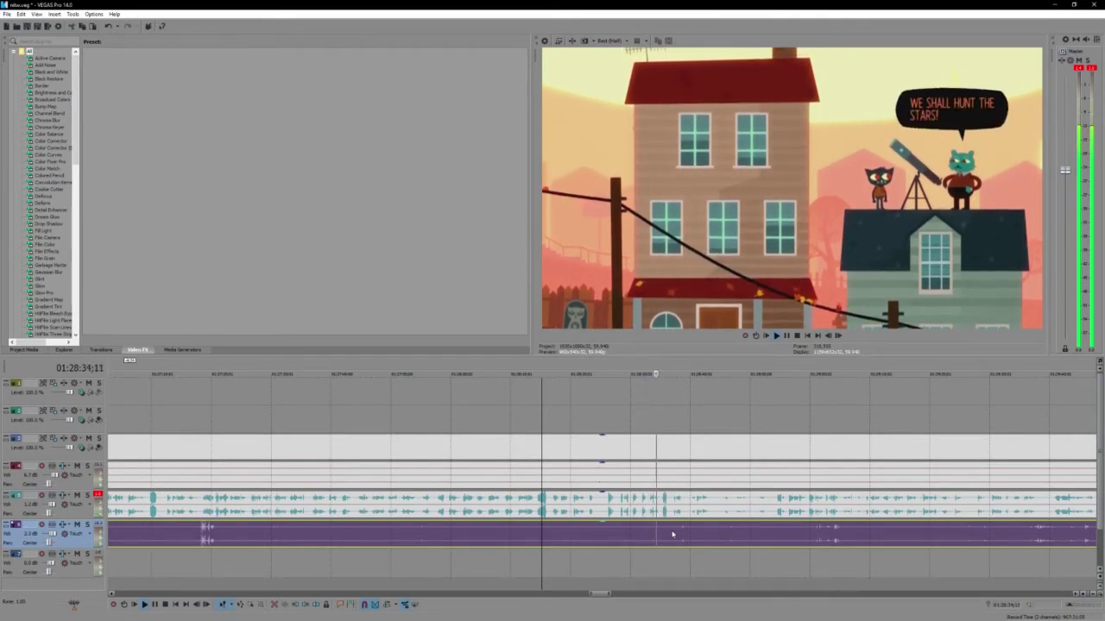
{"action": "scroll", "coordinate": [672, 535], "scroll_direction": "down", "scroll_amount": 2}
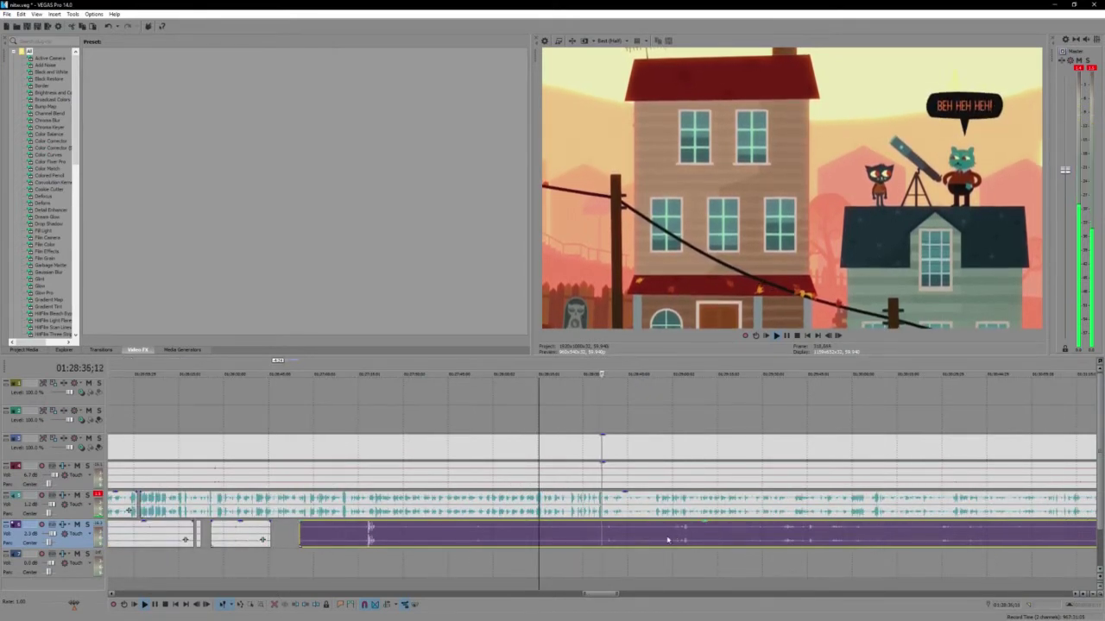
{"action": "scroll", "coordinate": [670, 539], "scroll_direction": "up", "scroll_amount": 3}
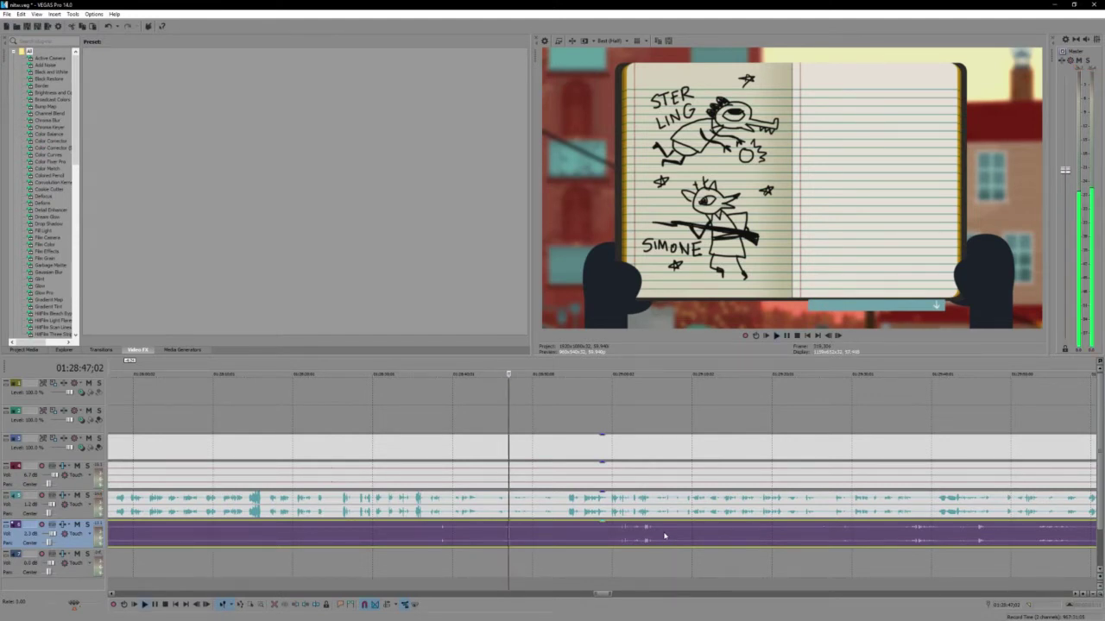
{"action": "key", "text": "Return"}
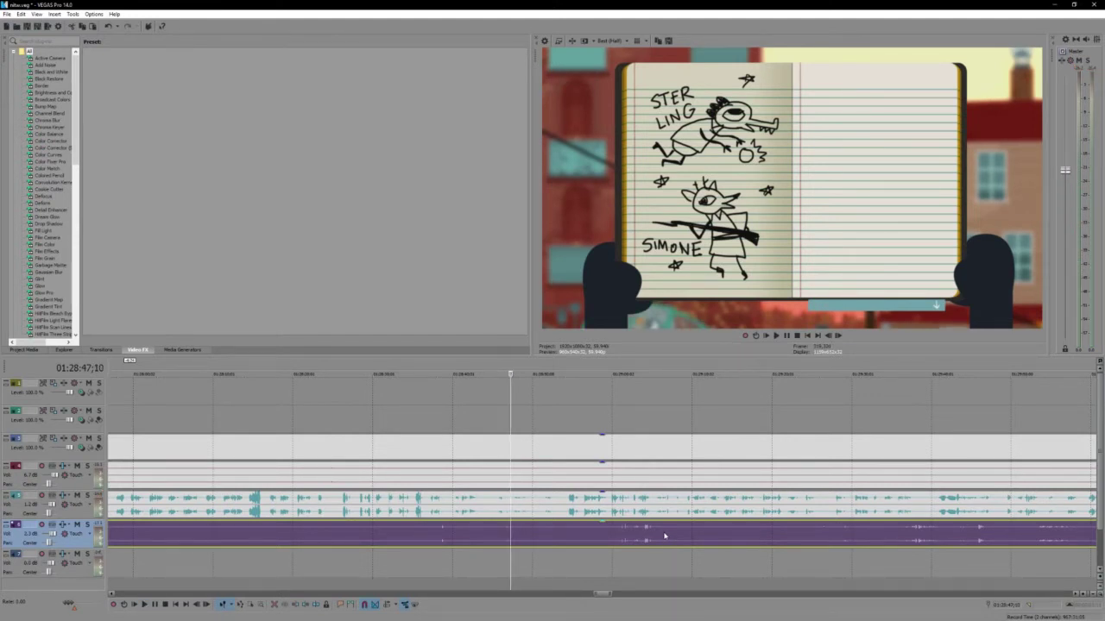
{"action": "key", "text": "space"}
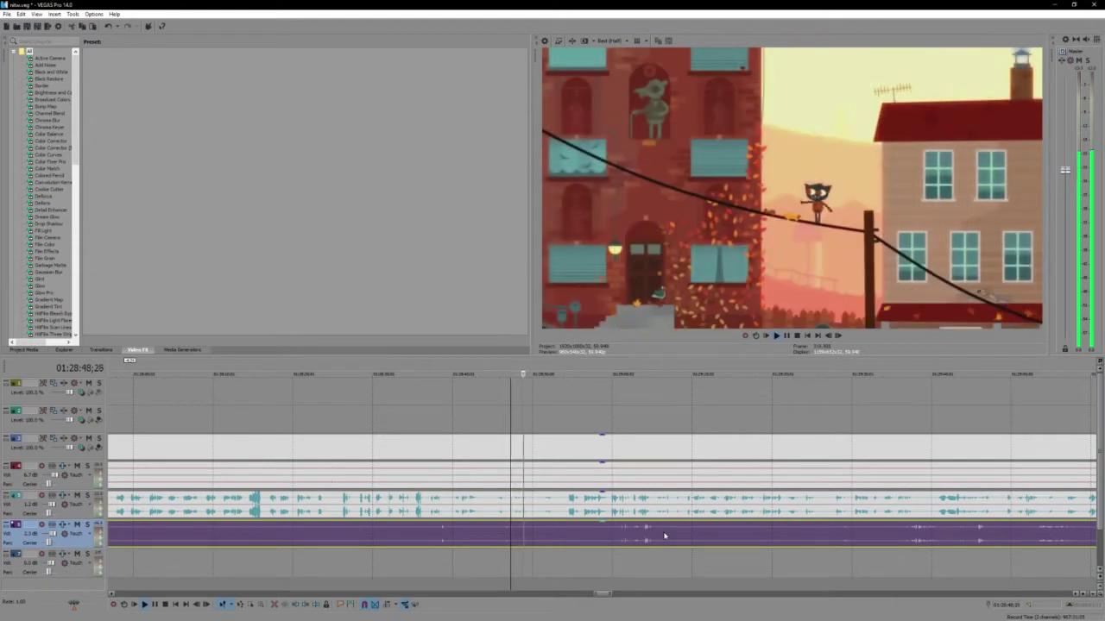
{"action": "key", "text": "space"}
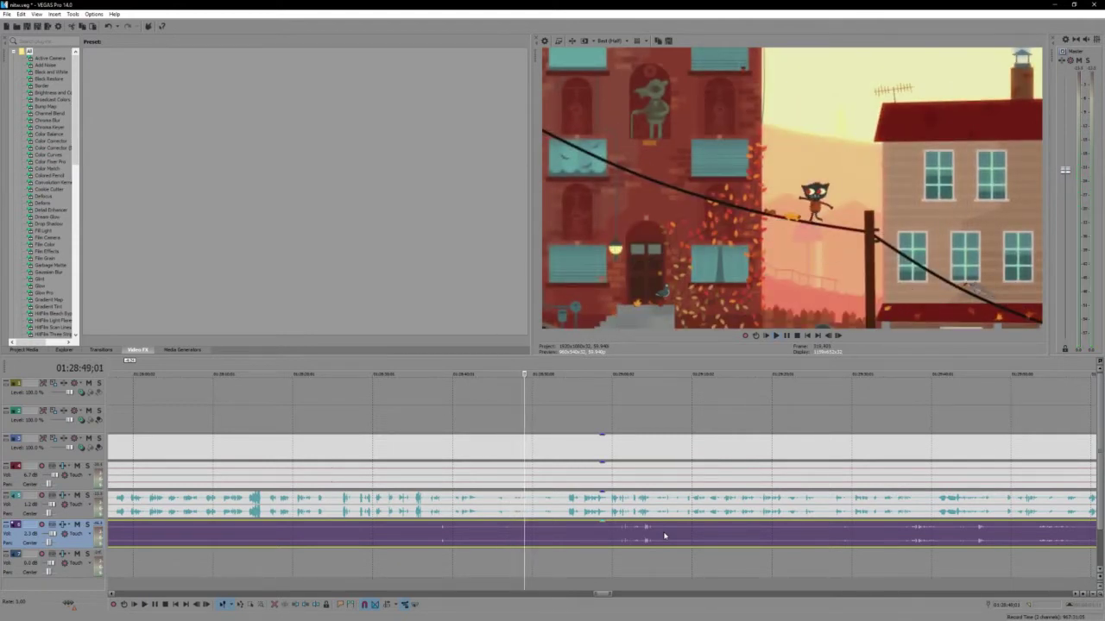
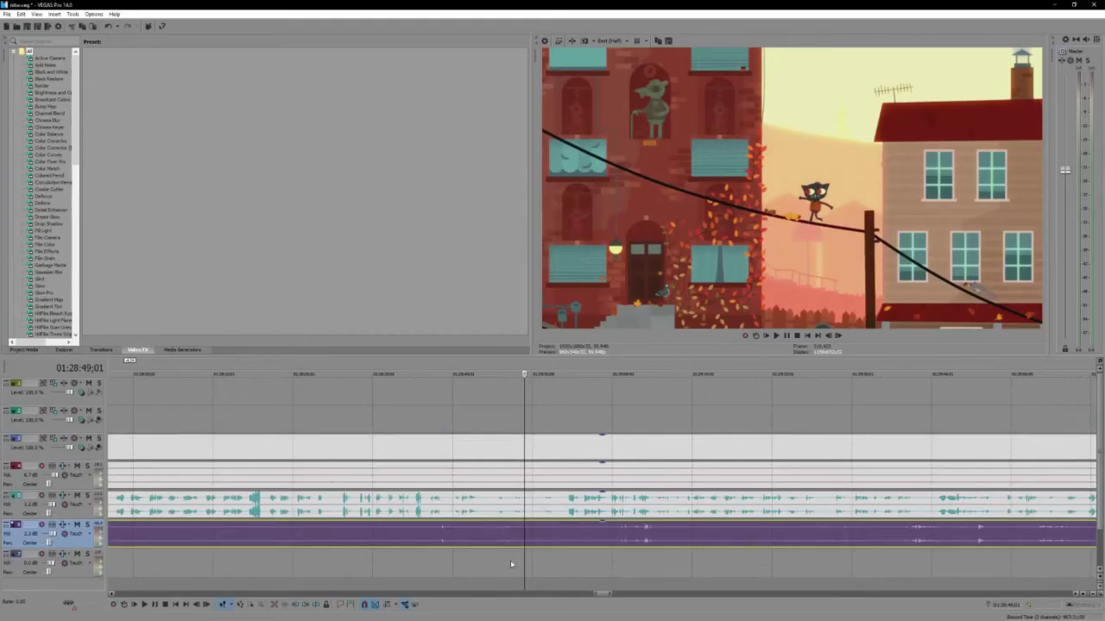
{"action": "left_click", "coordinate": [515, 529]}
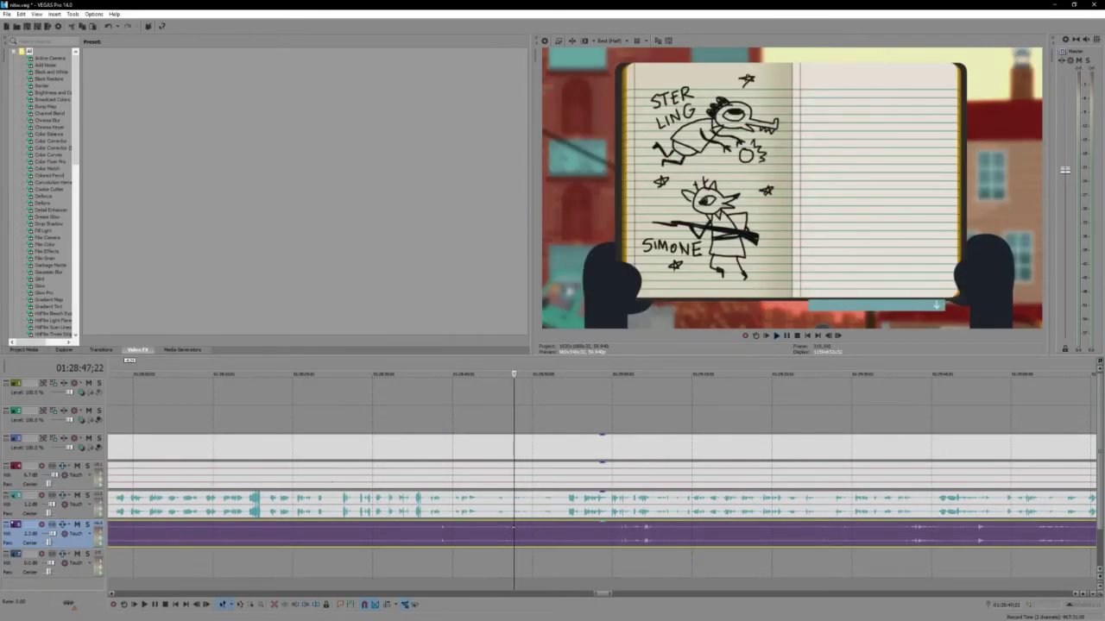
{"action": "key", "text": "space"}
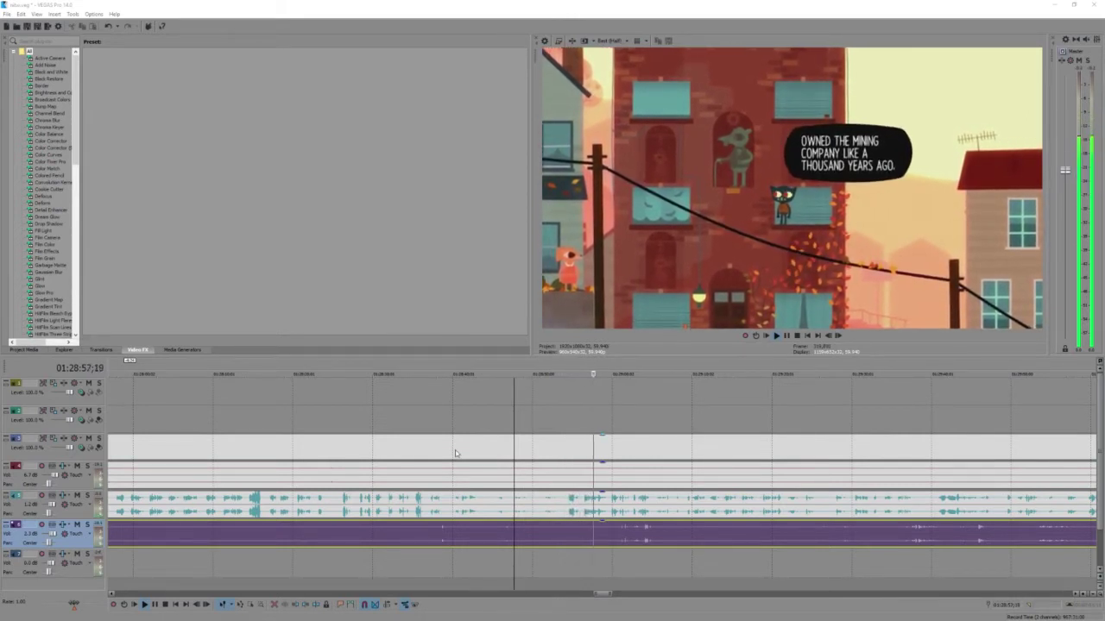
Split the purple audio event at about 01:28:58 and trim the start of the following part to about 01:29:08
{"action": "left_click", "coordinate": [639, 539]}
{"action": "scroll", "coordinate": [639, 537], "scroll_direction": "down", "scroll_amount": 2}
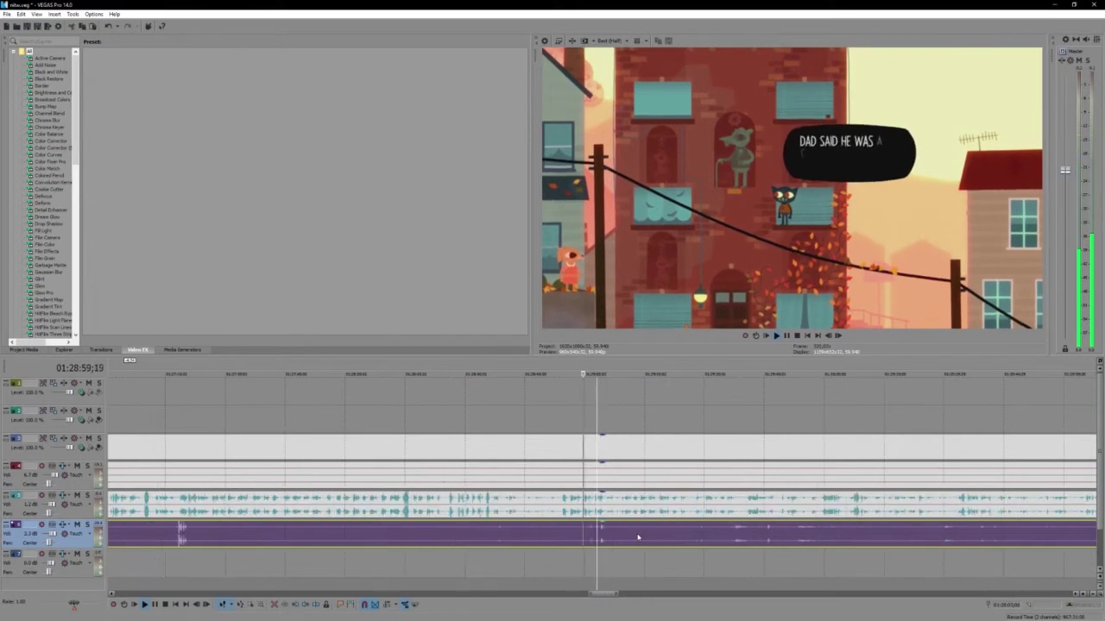
{"action": "scroll", "coordinate": [681, 532], "scroll_direction": "up", "scroll_amount": 2}
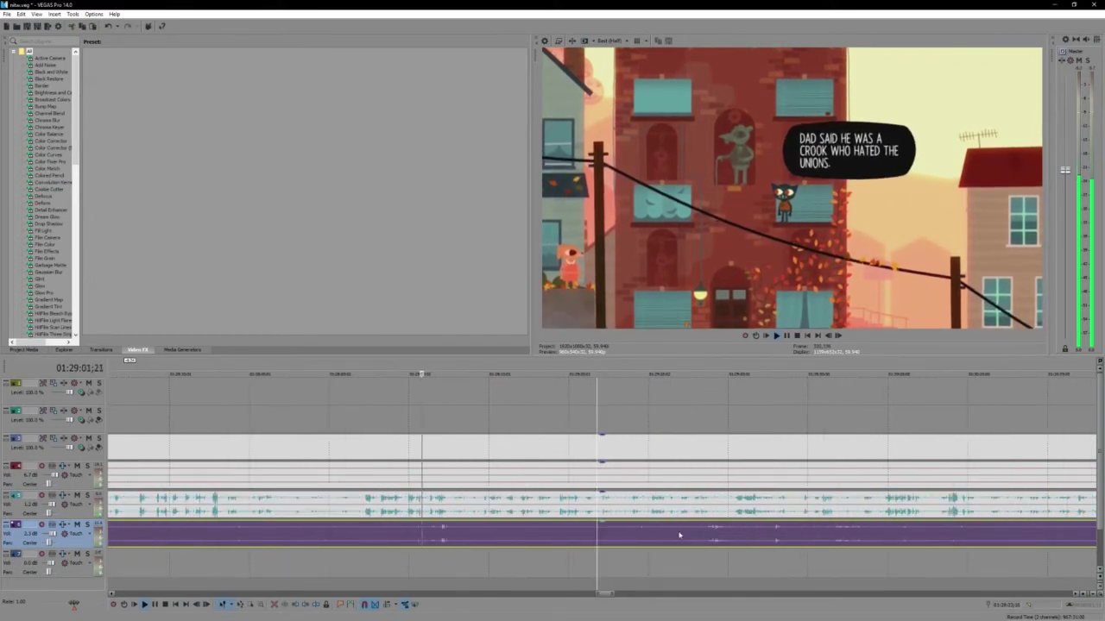
{"action": "left_click", "coordinate": [398, 526]}
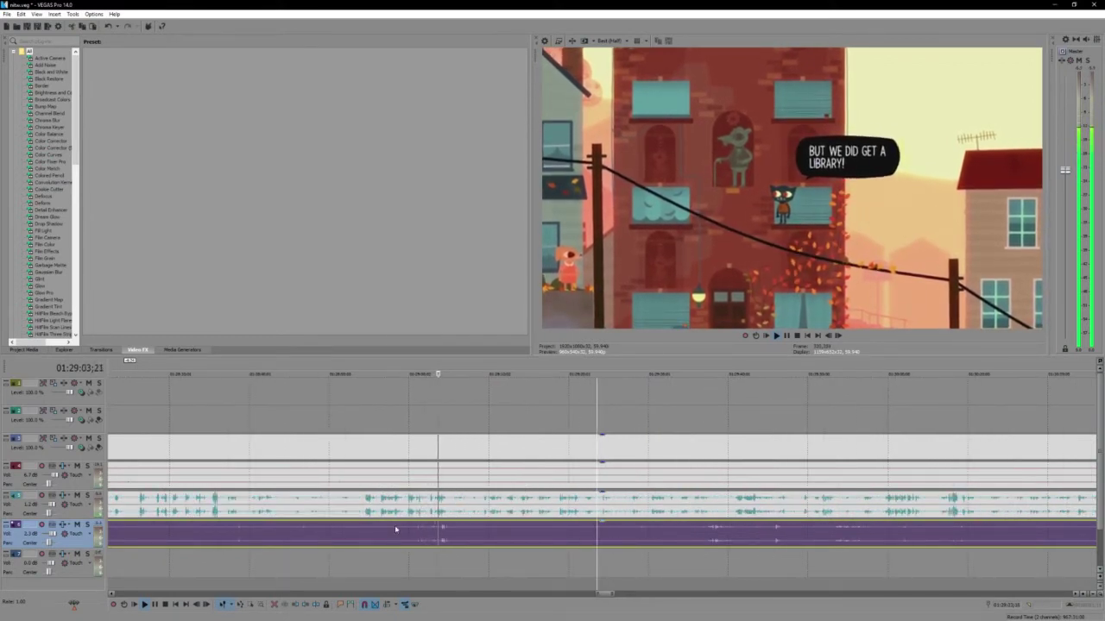
{"action": "key", "text": "s"}
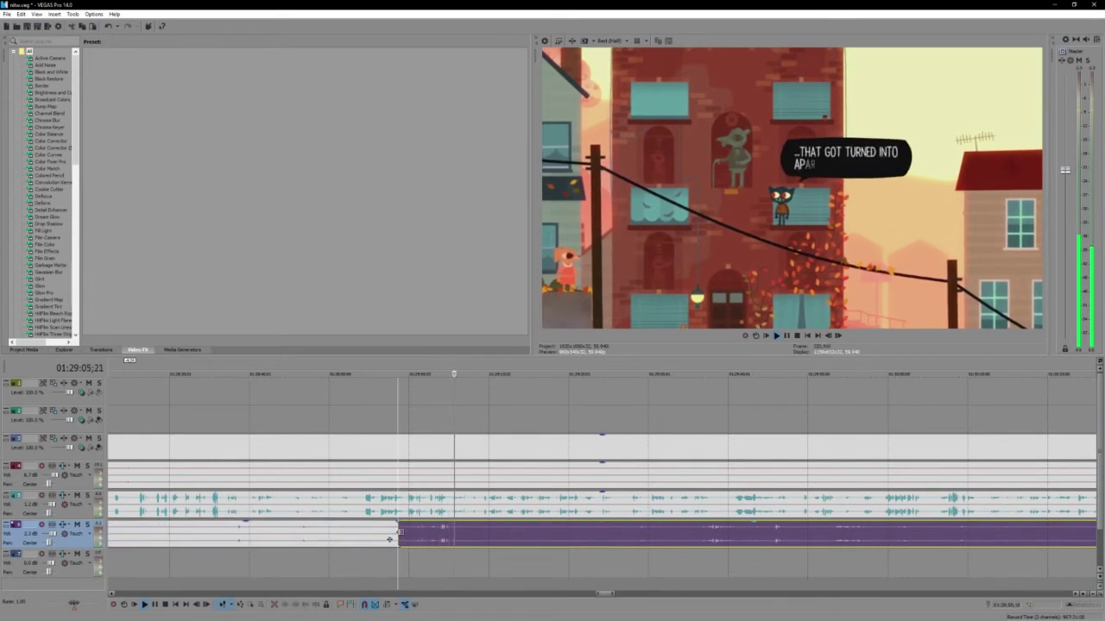
{"action": "left_click_drag", "start_coordinate": [399, 533], "coordinate": [474, 533]}
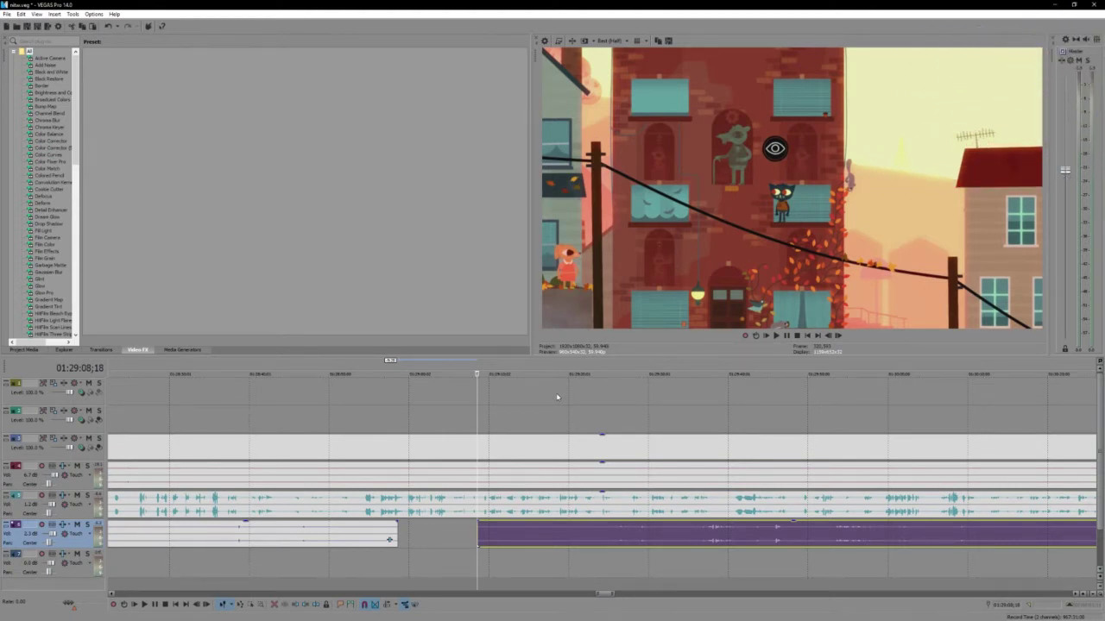
Play the timeline from about 01:29:08 to 01:30:51 to review the remaining purple audio for unwanted sections
{"action": "key", "text": "space"}
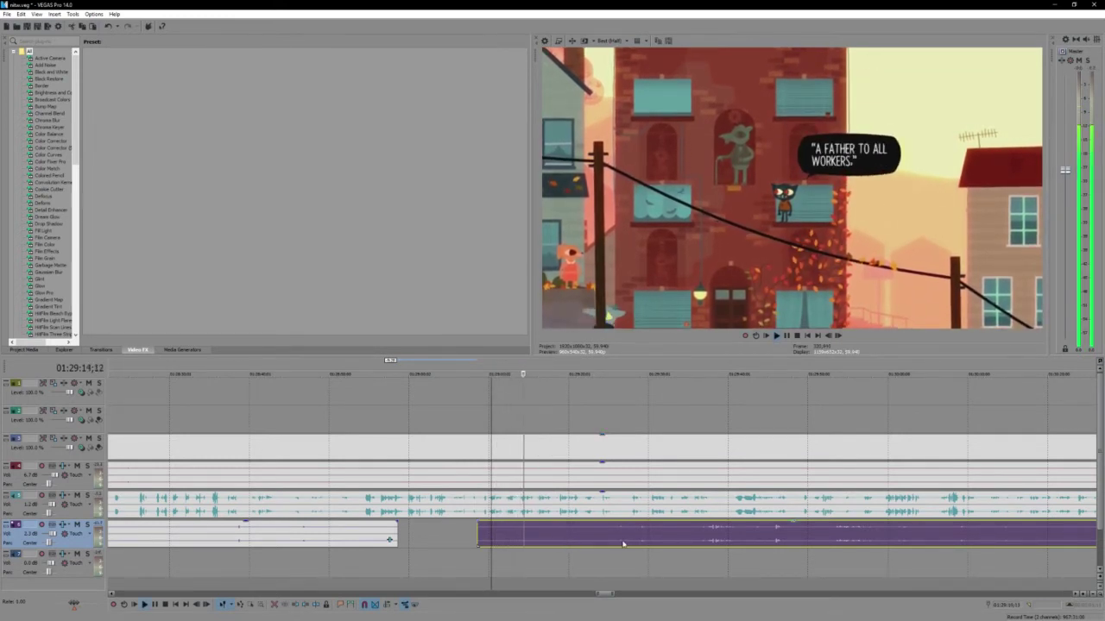
{"action": "scroll", "coordinate": [595, 542], "scroll_direction": "down", "scroll_amount": 1}
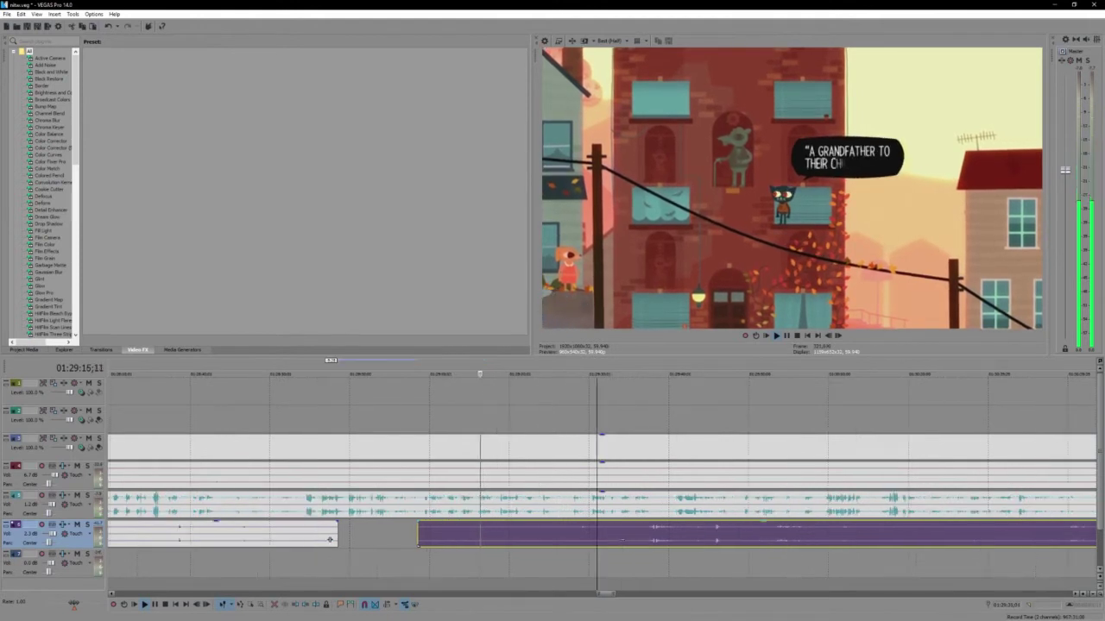
{"action": "scroll", "coordinate": [623, 543], "scroll_direction": "up", "scroll_amount": 1}
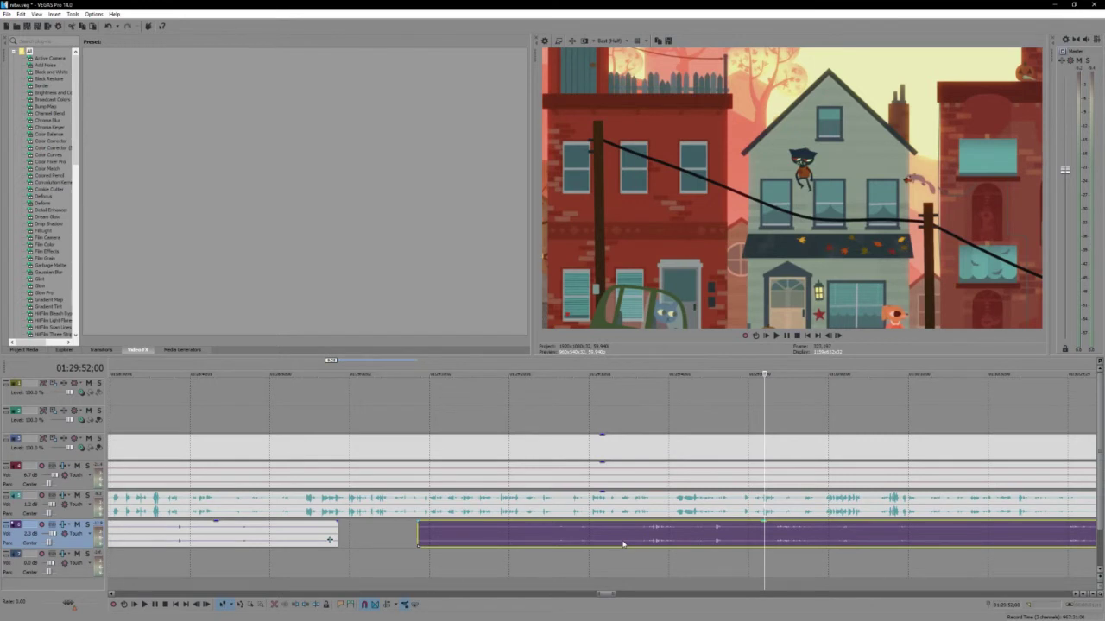
{"action": "key", "text": "space"}
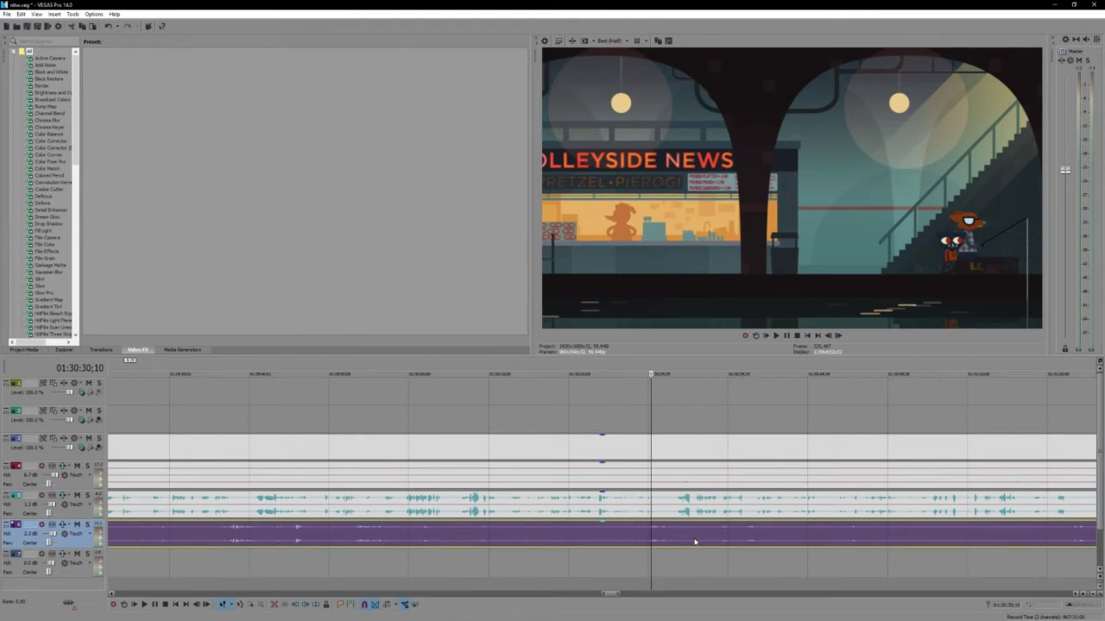
{"action": "key", "text": "space"}
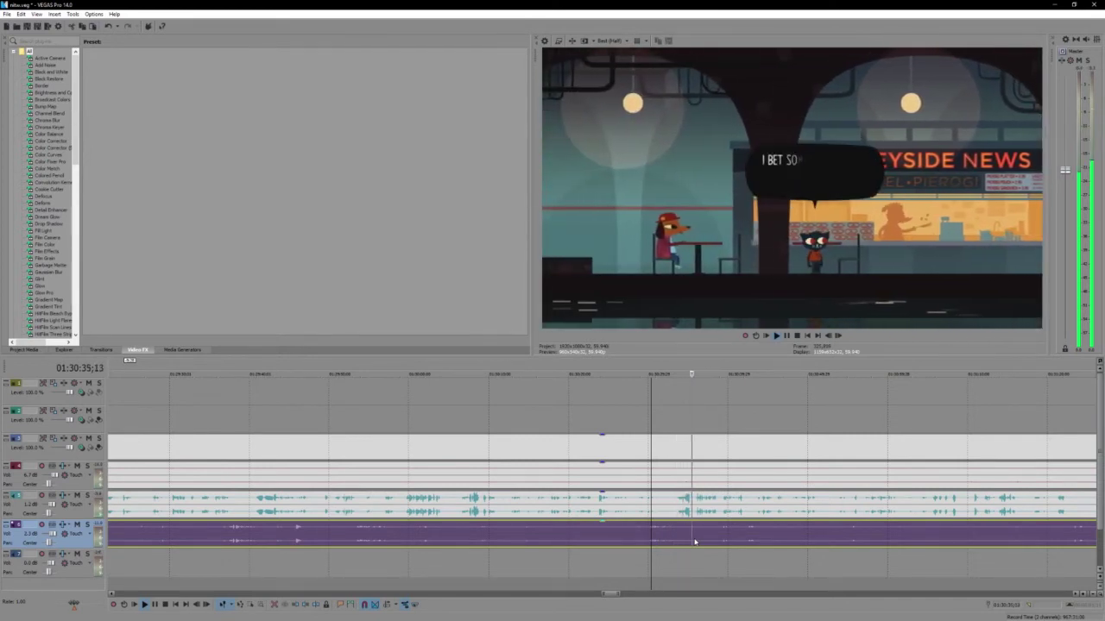
{"action": "scroll", "coordinate": [695, 541], "scroll_direction": "down", "scroll_amount": 2}
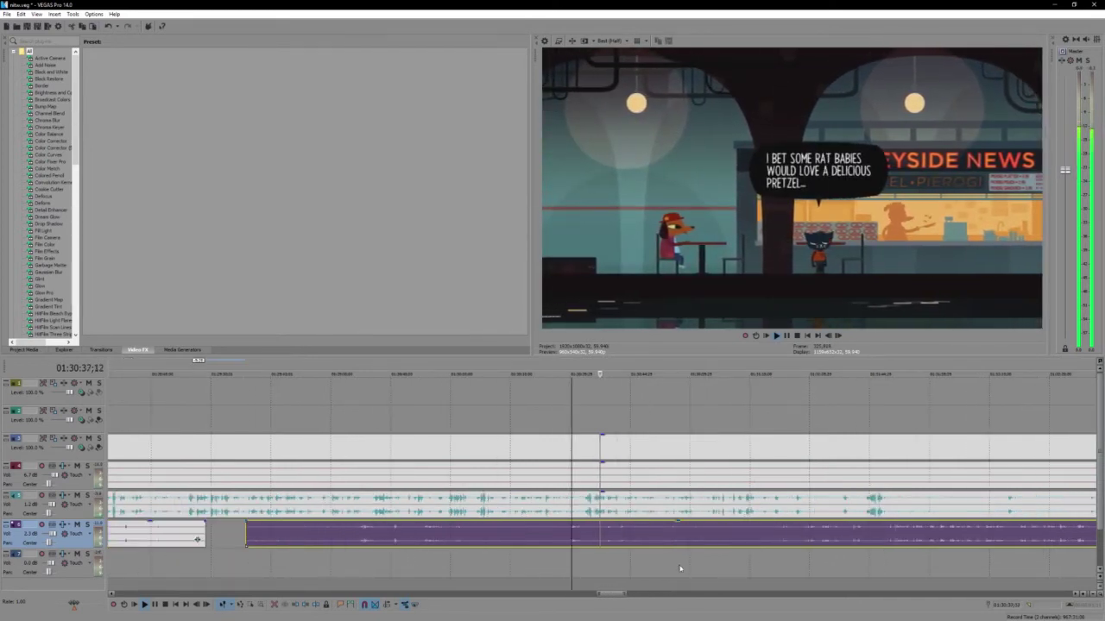
{"action": "scroll", "coordinate": [673, 542], "scroll_direction": "up", "scroll_amount": 1}
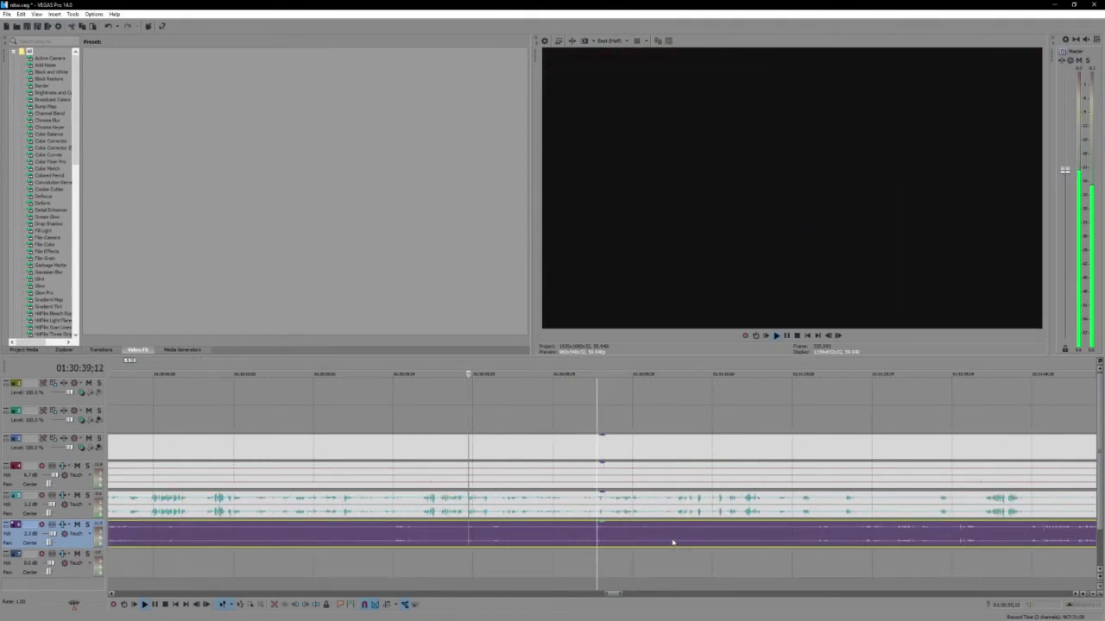
{"action": "scroll", "coordinate": [672, 542], "scroll_direction": "down", "scroll_amount": 1}
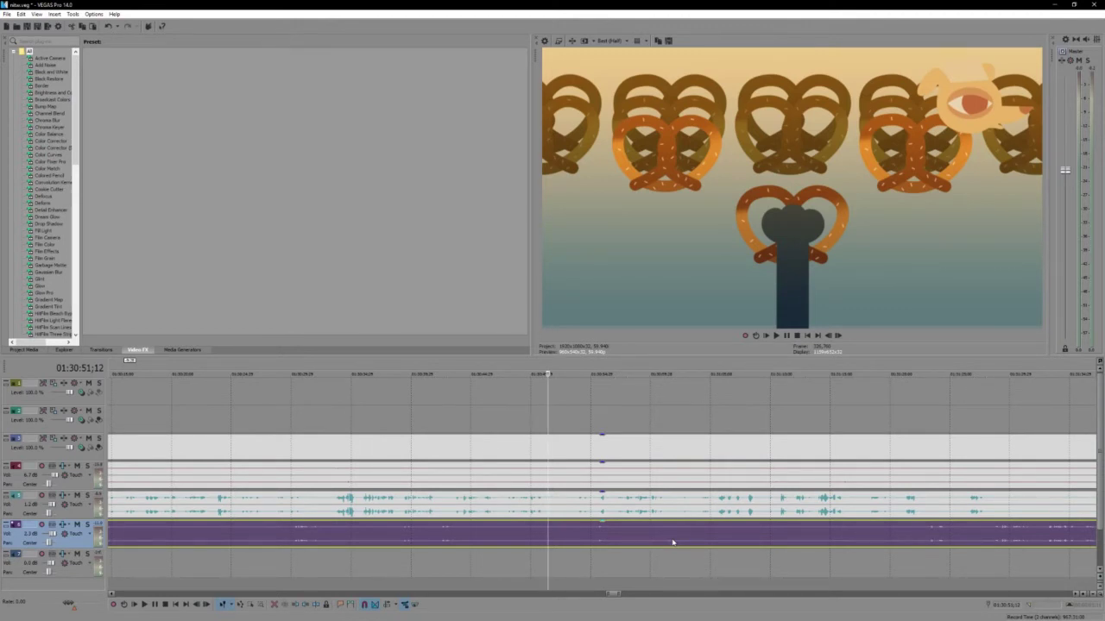
Play the timeline from about 01:30:51 to 01:31:51, pausing along the way, to check the purple audio for unwanted sound
{"action": "key", "text": "space"}
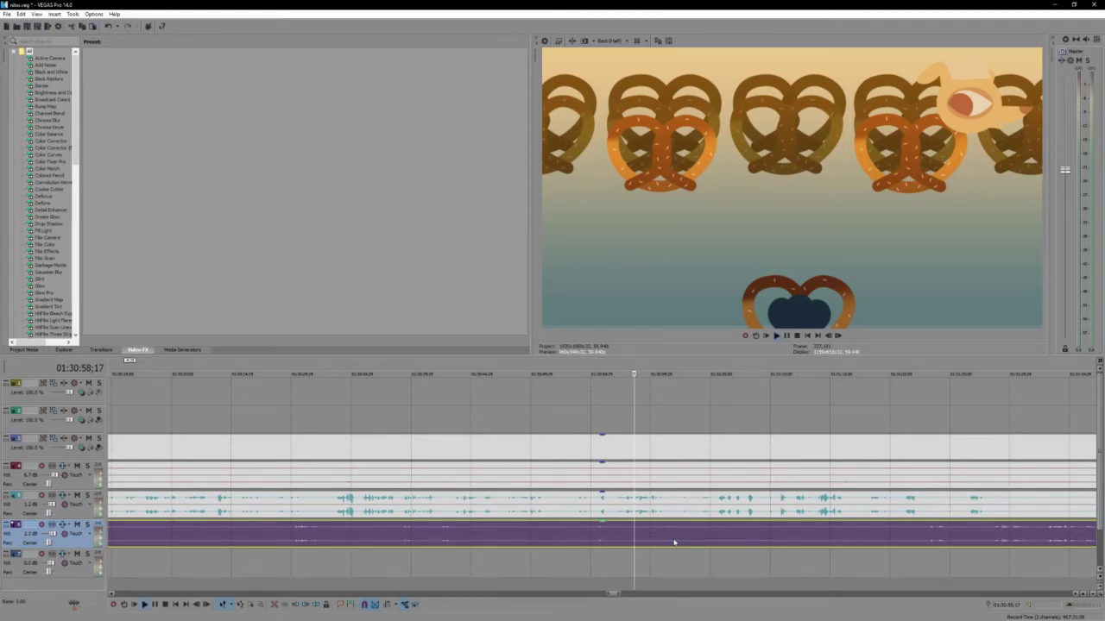
{"action": "key", "text": "space"}
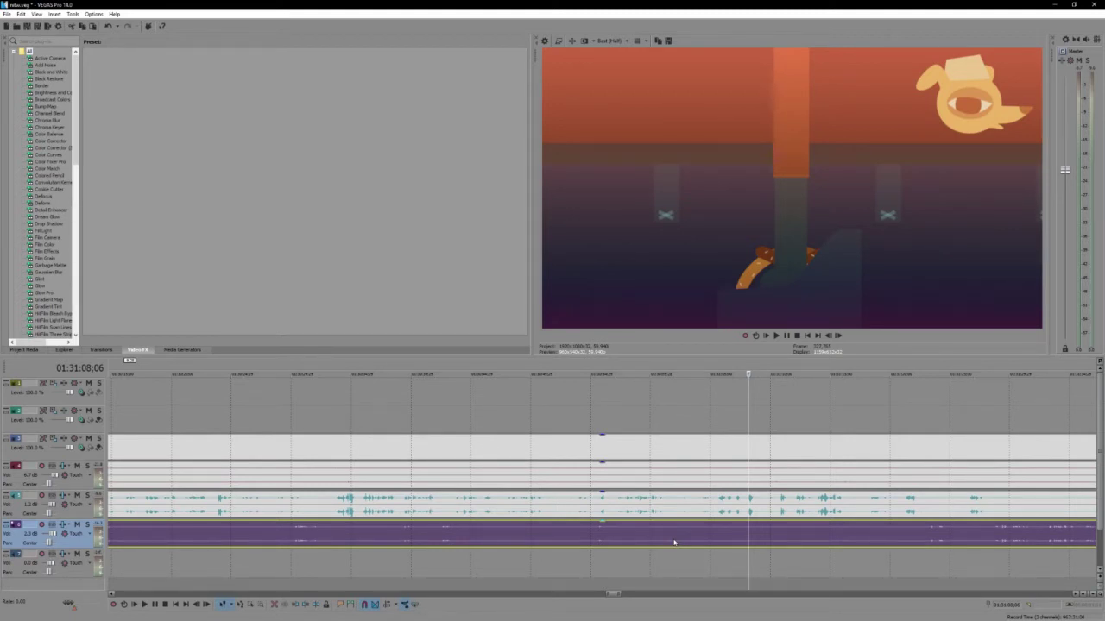
{"action": "key", "text": "space"}
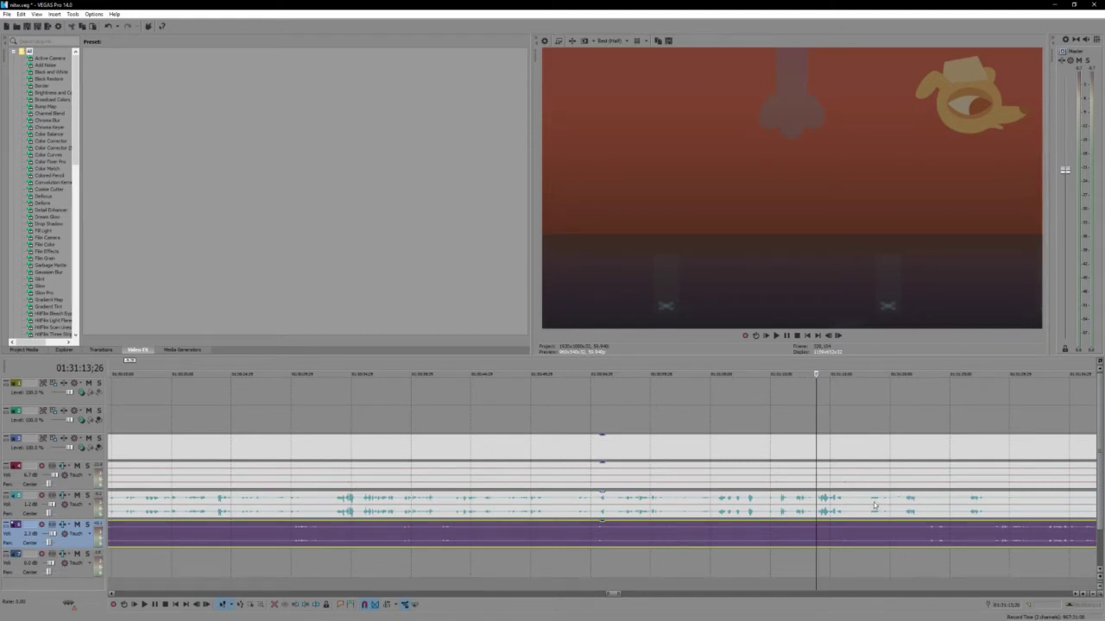
{"action": "scroll", "coordinate": [843, 528], "scroll_direction": "up", "scroll_amount": 2}
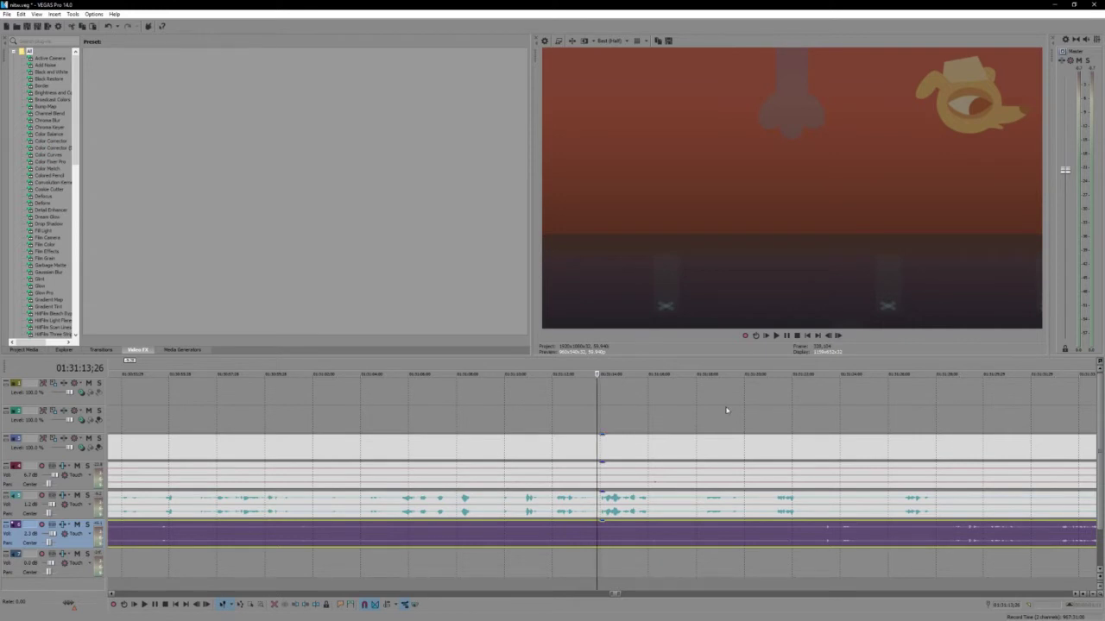
{"action": "key", "text": "space"}
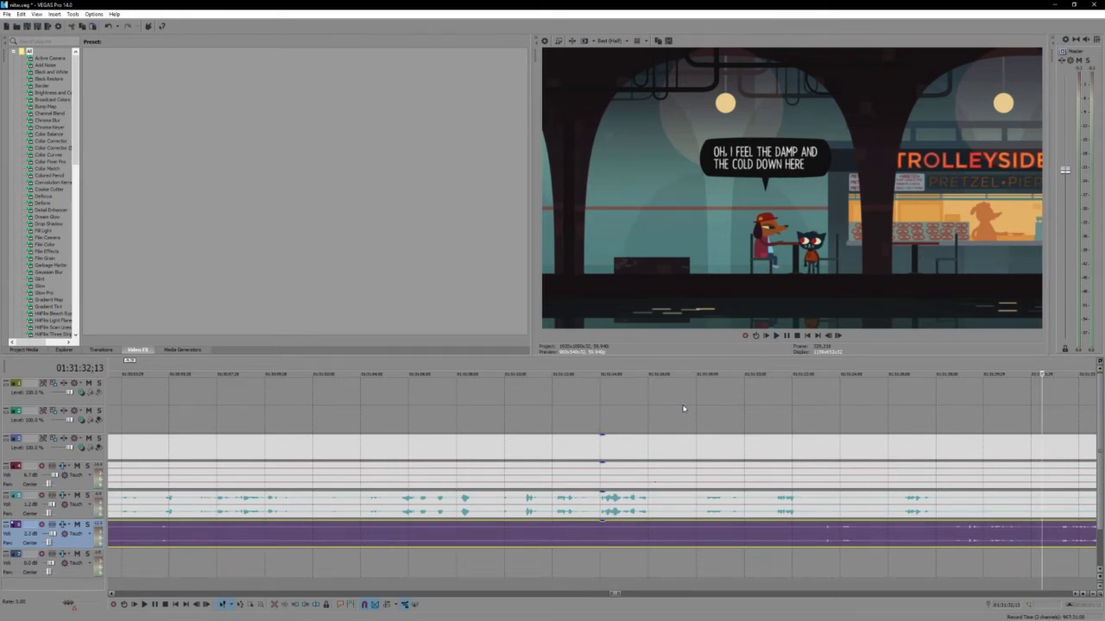
{"action": "scroll", "coordinate": [682, 408], "scroll_direction": "up", "scroll_amount": 2}
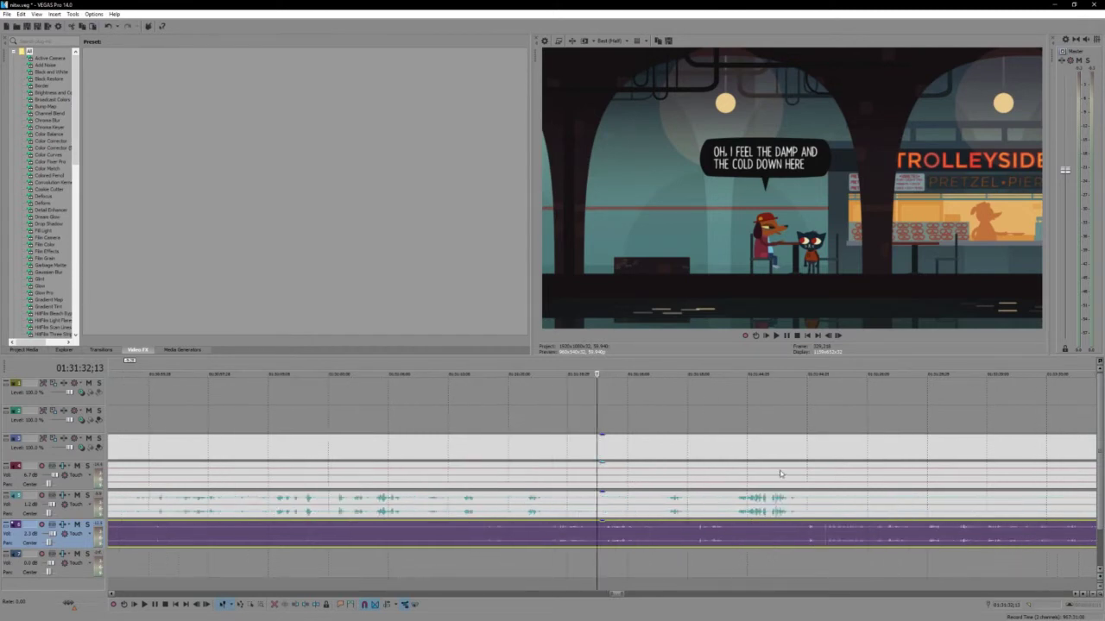
{"action": "key", "text": "space"}
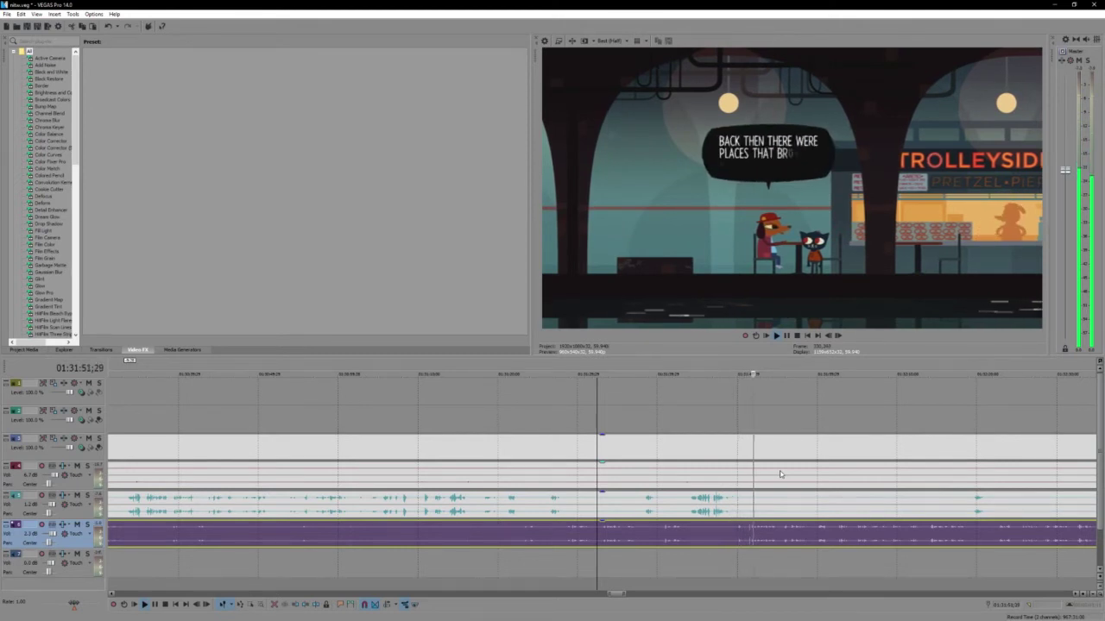
Split the purple audio event at about 01:31:51 and trim about half a second off the start of the following part
{"action": "left_click", "coordinate": [736, 542]}
{"action": "scroll", "coordinate": [738, 540], "scroll_direction": "up", "scroll_amount": 3}
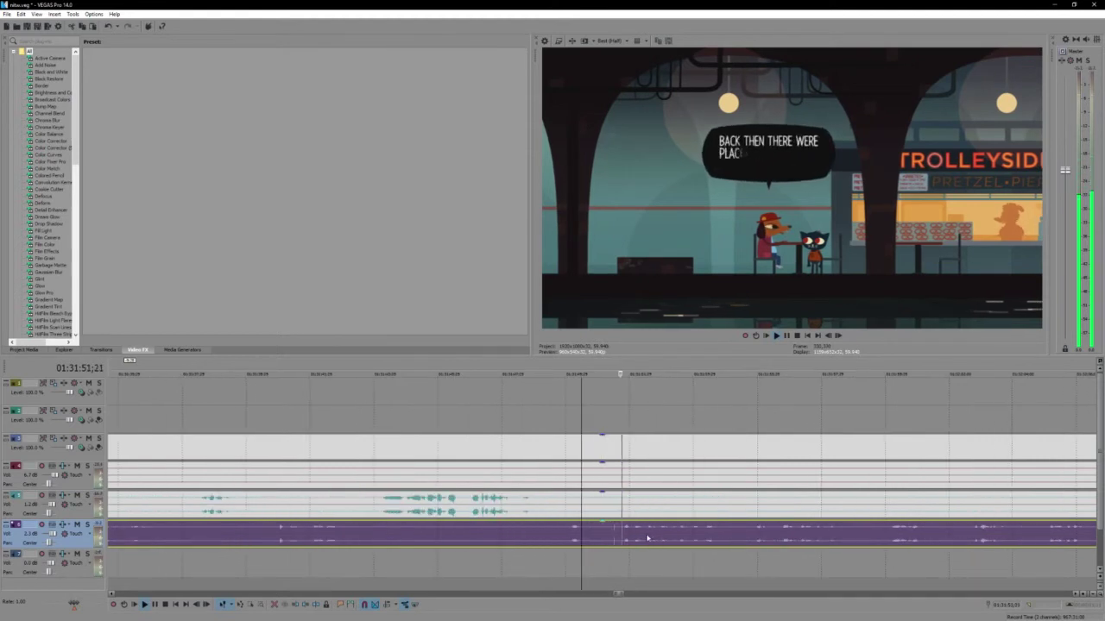
{"action": "key", "text": "space"}
{"action": "left_click", "coordinate": [604, 537]}
{"action": "key", "text": "s"}
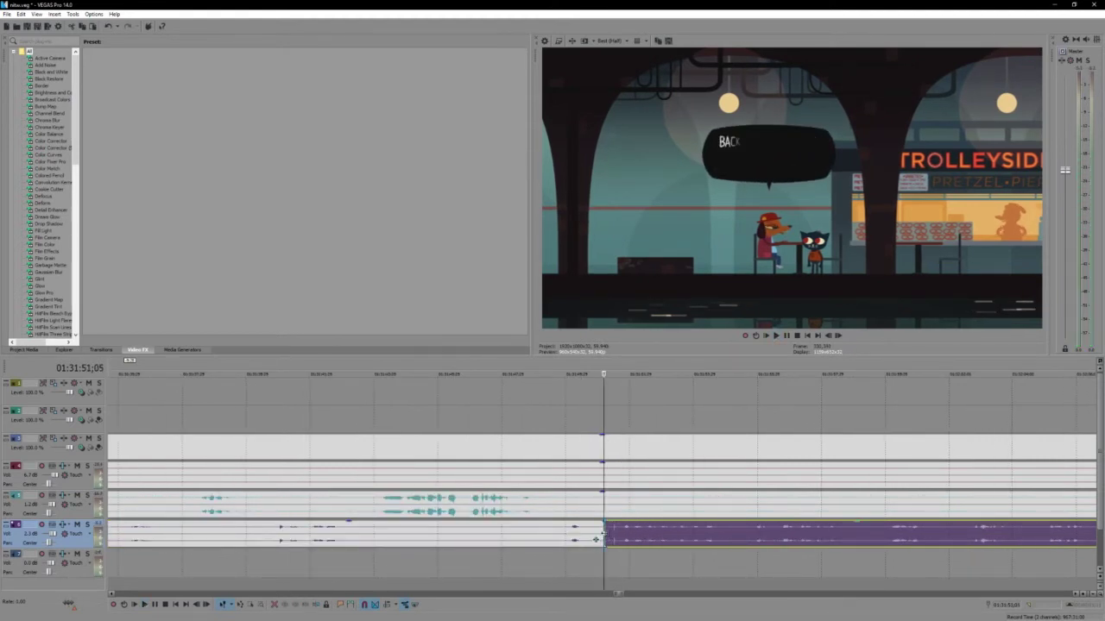
Replay the purple audio from about 01:31:49 to 01:32:05 to check the new gap and the dialogue following it
{"action": "left_click", "coordinate": [557, 544]}
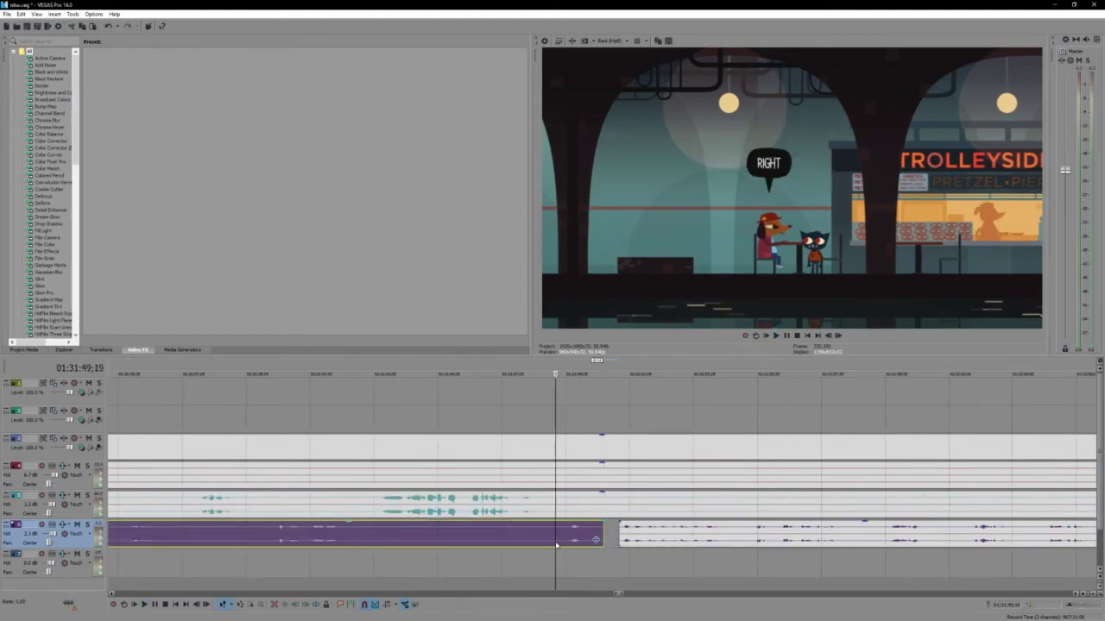
{"action": "key", "text": "space"}
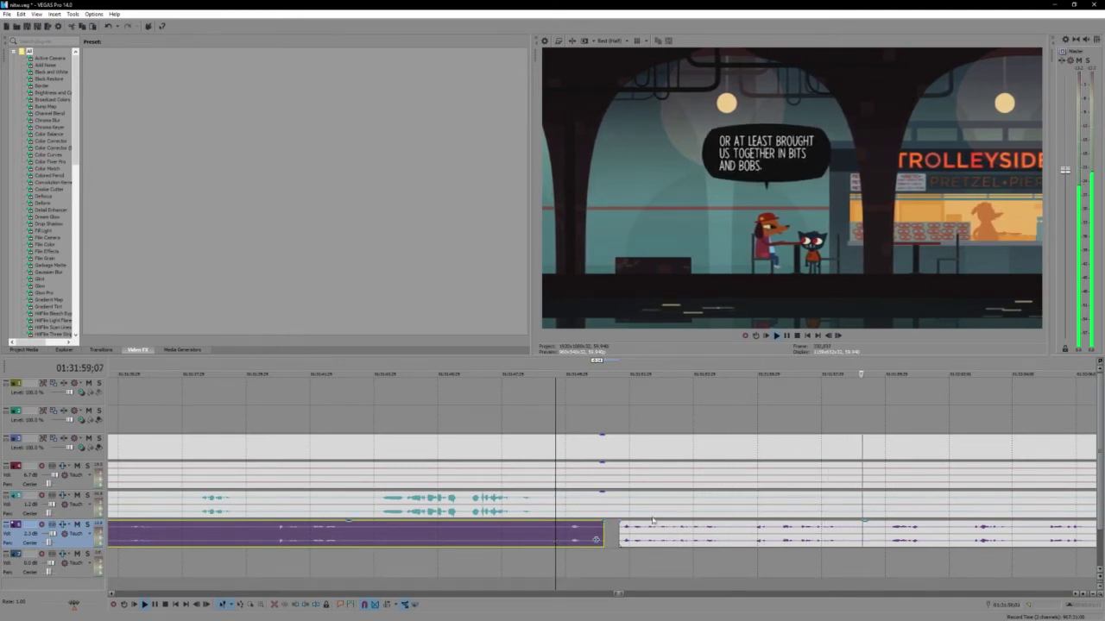
{"action": "scroll", "coordinate": [699, 535], "scroll_direction": "up", "scroll_amount": 2}
{"action": "scroll", "coordinate": [699, 535], "scroll_direction": "down", "scroll_amount": 2}
{"action": "left_click", "coordinate": [696, 535]}
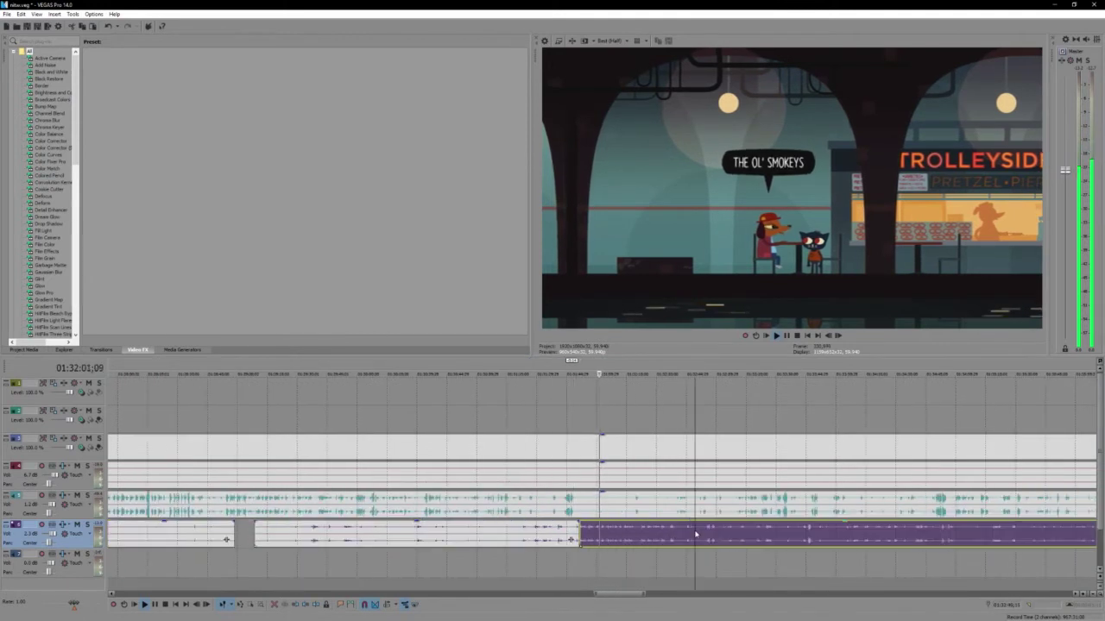
{"action": "scroll", "coordinate": [695, 535], "scroll_direction": "up", "scroll_amount": 3}
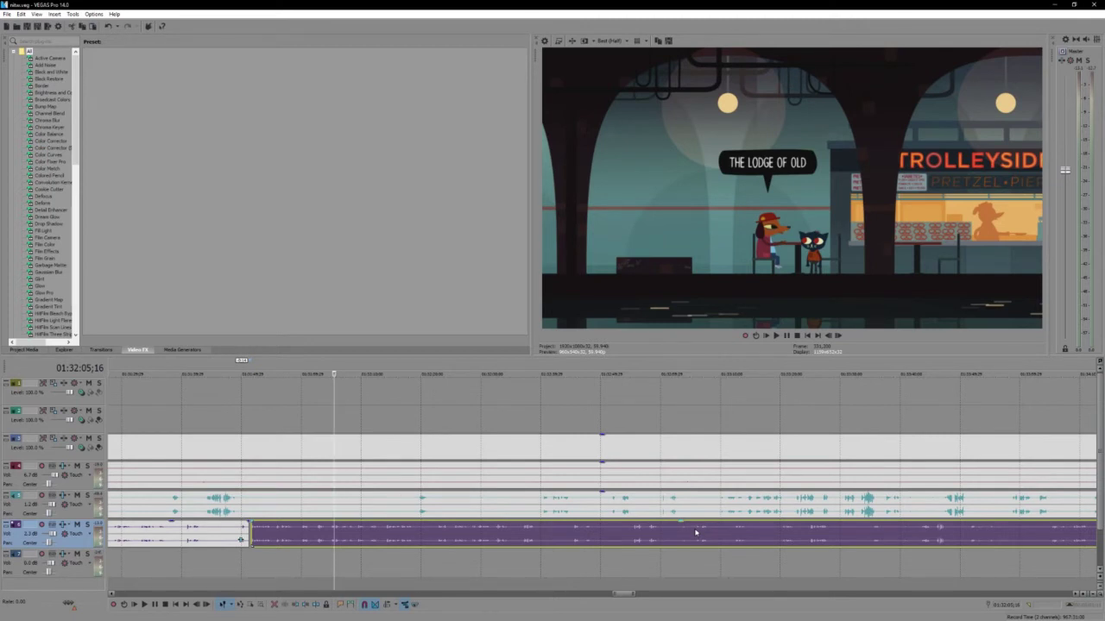
Continue playback from about 01:32:05 to 01:32:35, reviewing the remaining purple audio against the dialogue scene
{"action": "key", "text": "space"}
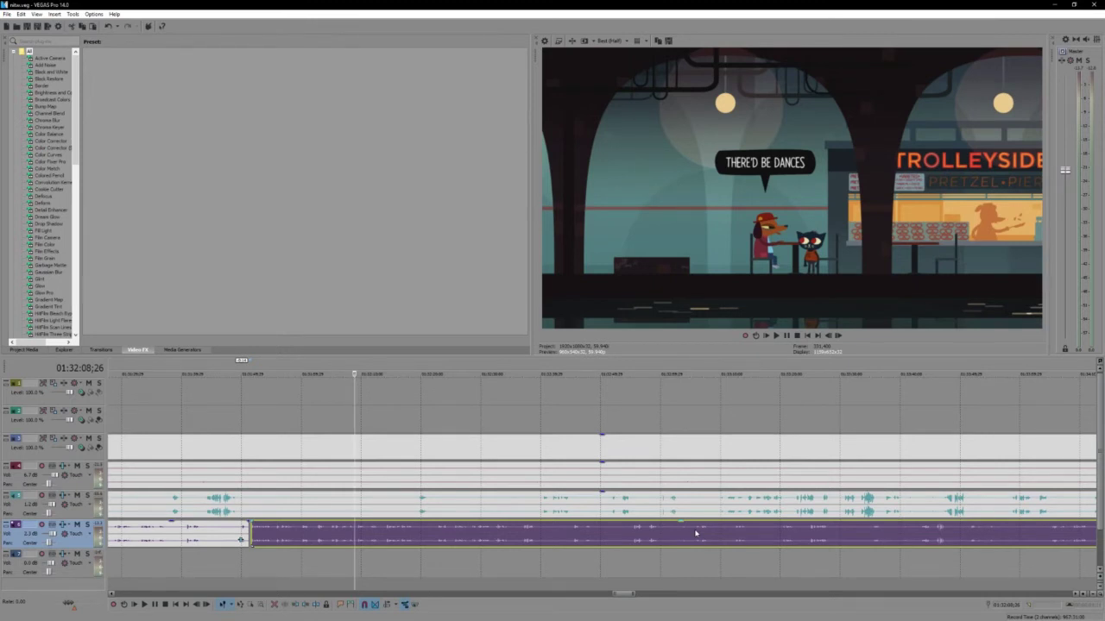
{"action": "key", "text": "space"}
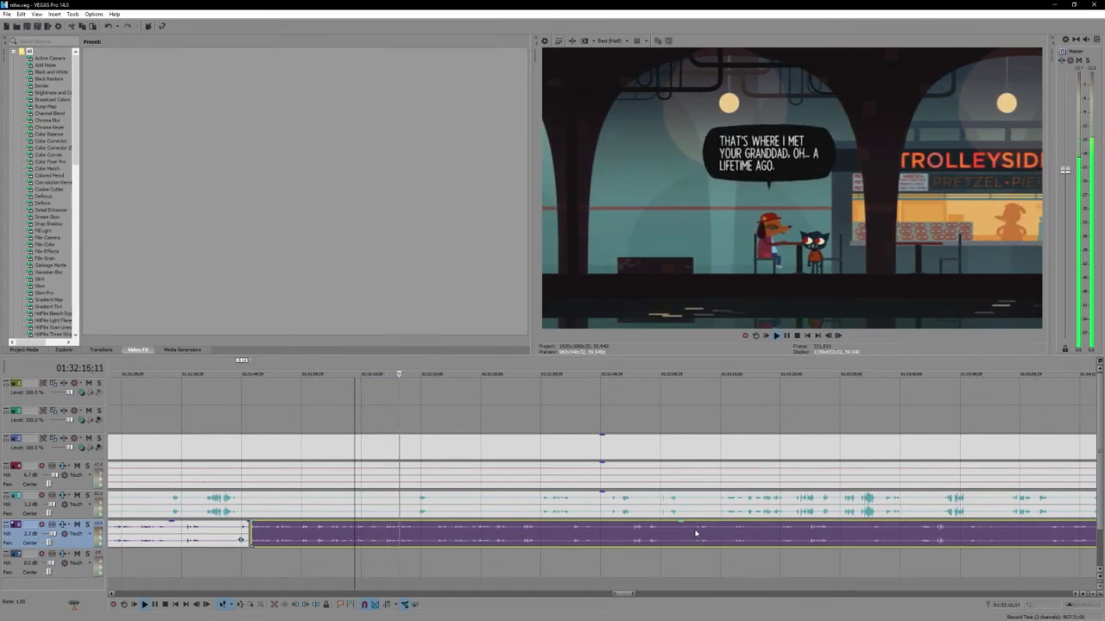
{"action": "scroll", "coordinate": [695, 532], "scroll_direction": "down", "scroll_amount": 2}
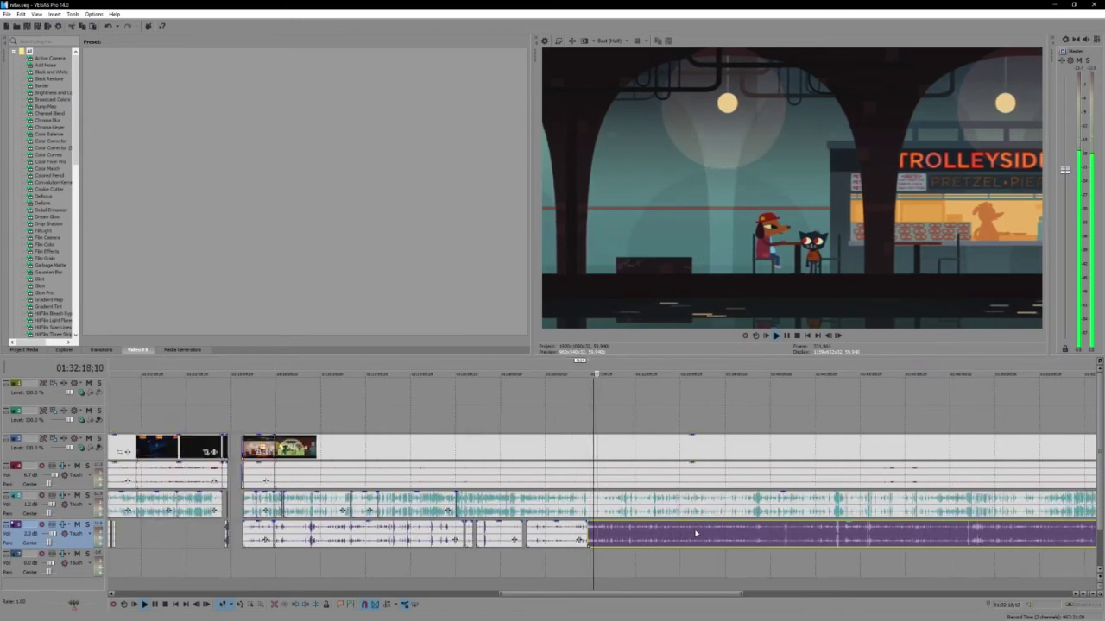
{"action": "key", "text": "Return"}
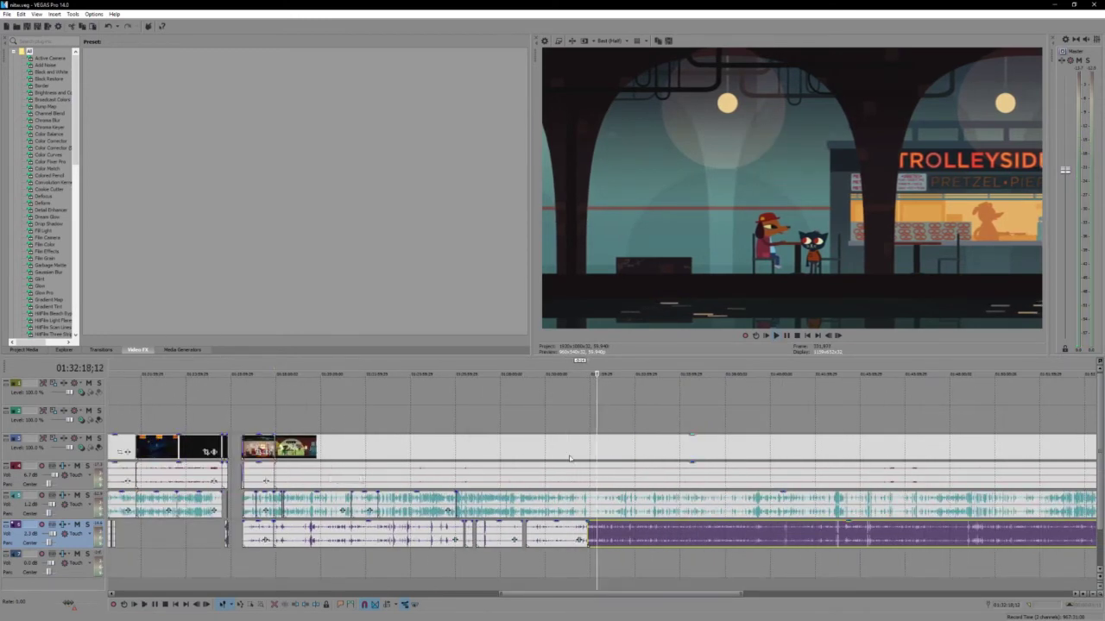
{"action": "scroll", "coordinate": [614, 526], "scroll_direction": "up", "scroll_amount": 4}
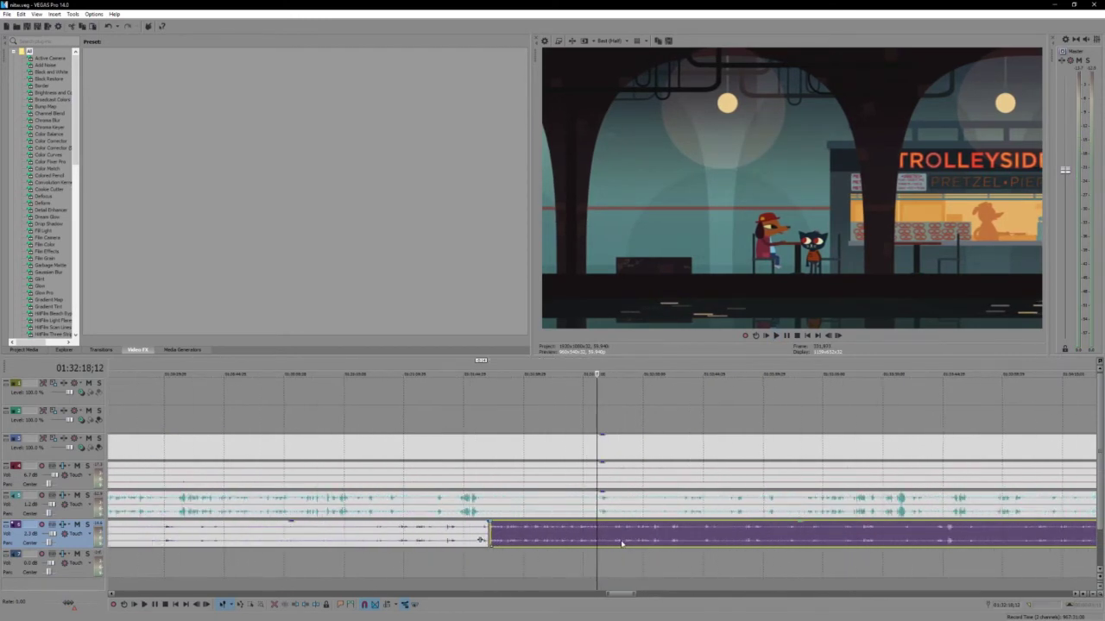
{"action": "key", "text": "Return"}
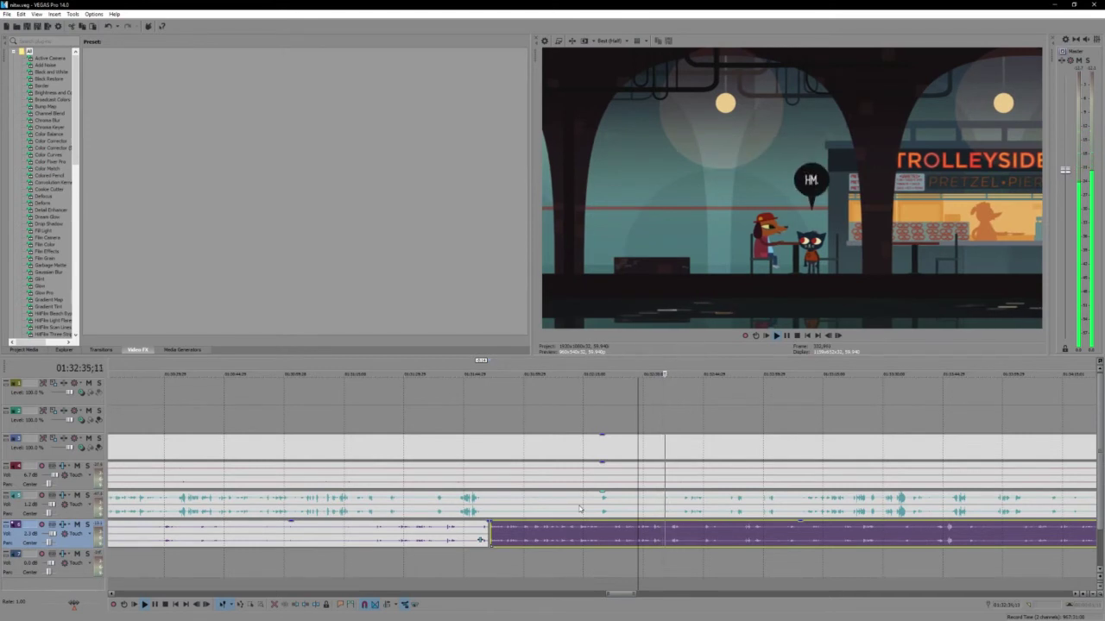
{"action": "key", "text": "Return"}
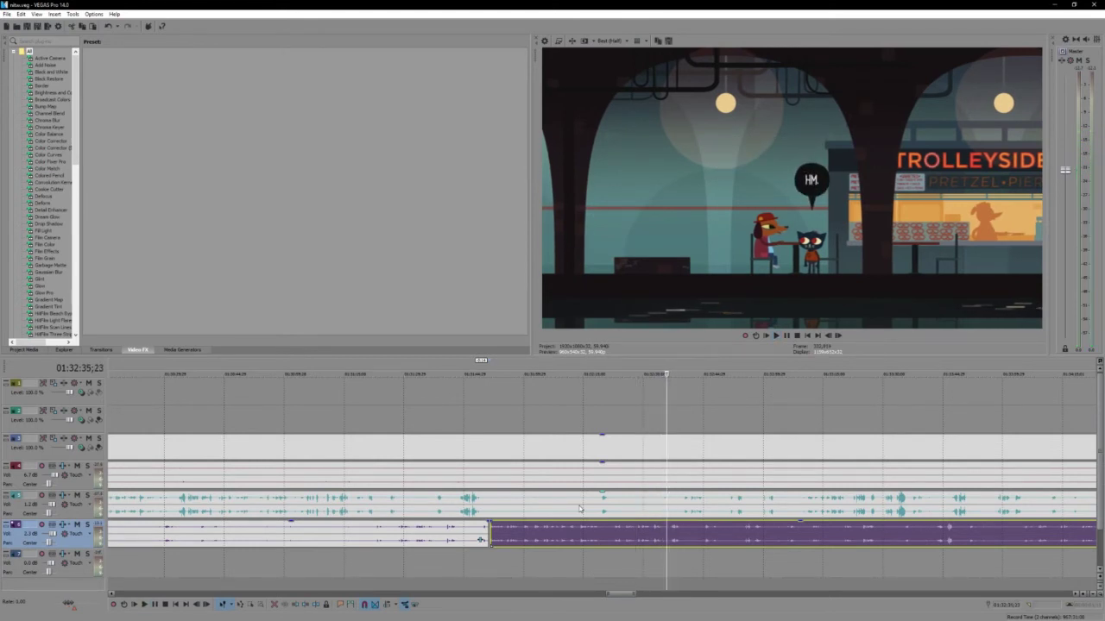
Review the audio in short stretches from about 01:32:35 to 01:33:15, replaying from about 01:32:53
{"action": "key", "text": "space"}
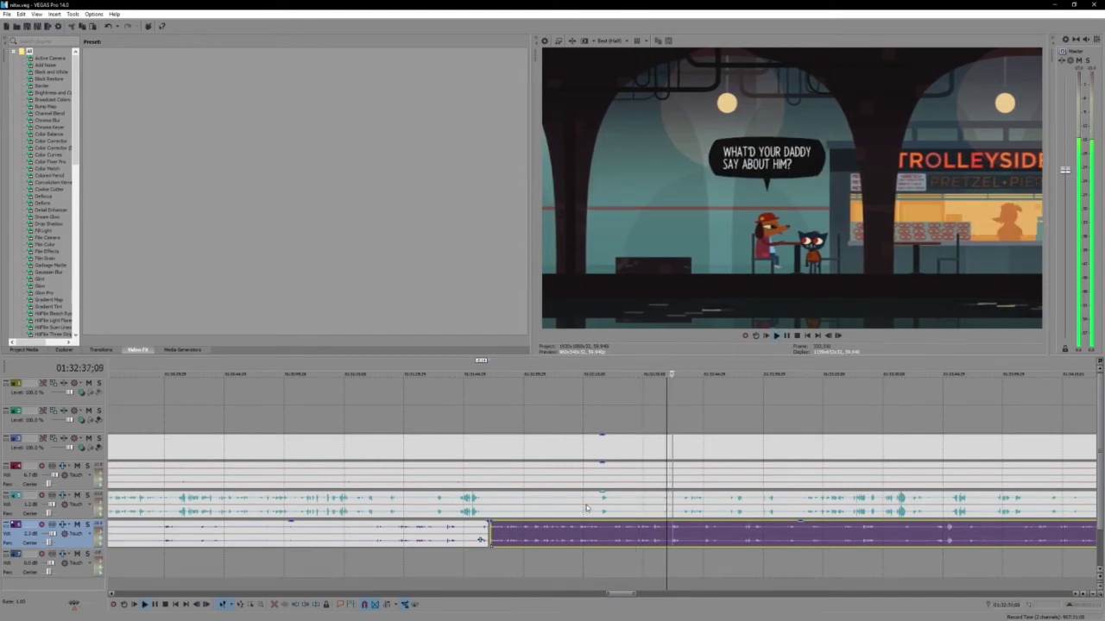
{"action": "key", "text": "Return"}
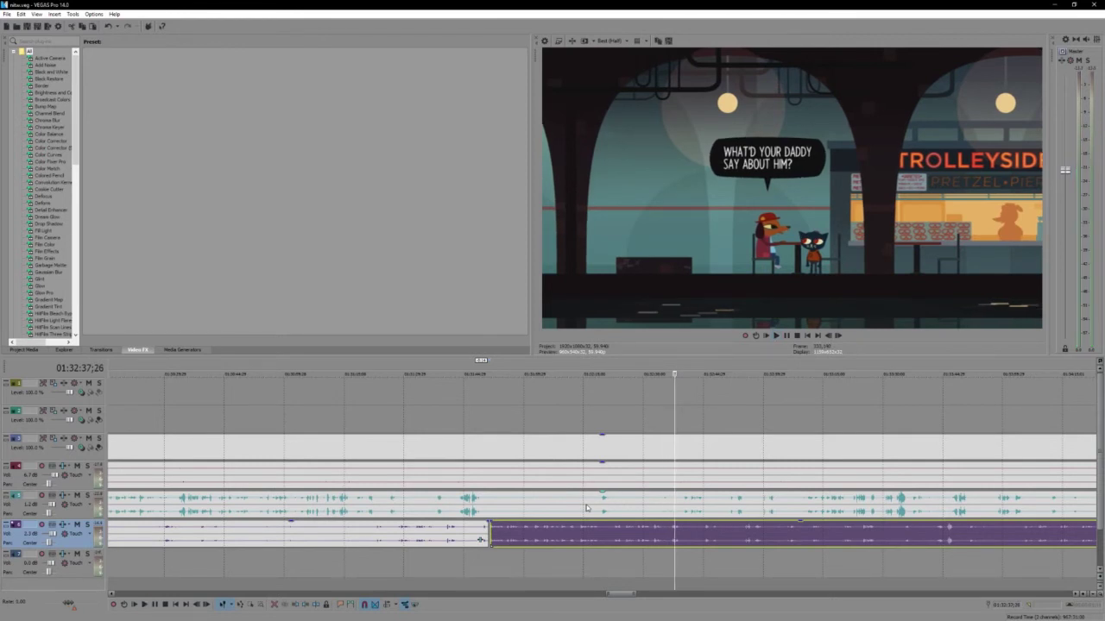
{"action": "key", "text": "space"}
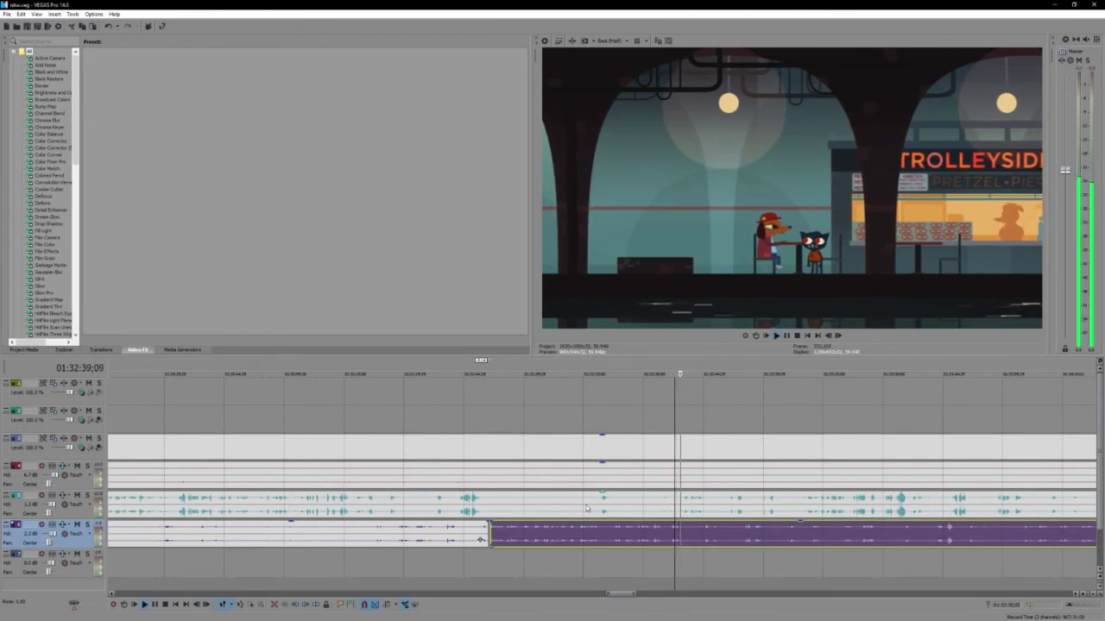
{"action": "key", "text": "Return"}
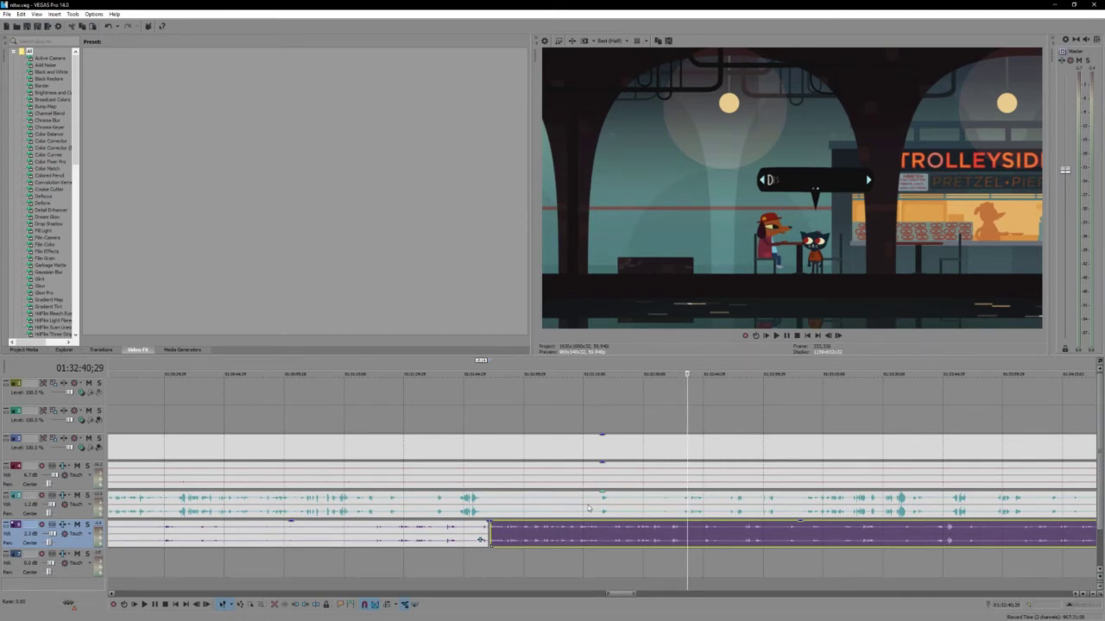
{"action": "key", "text": "space"}
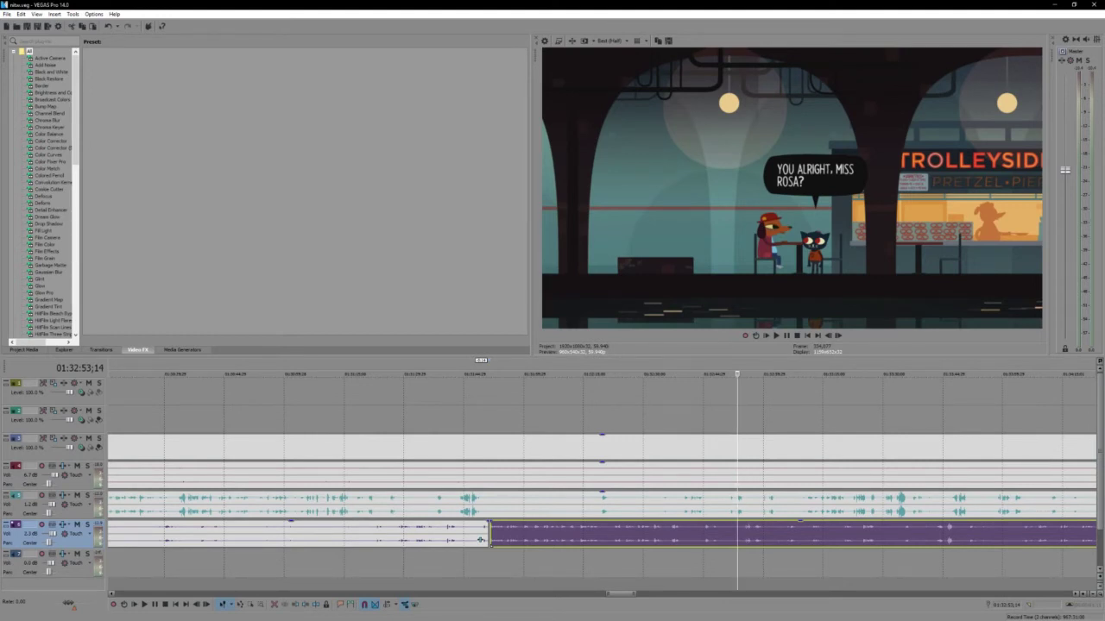
{"action": "scroll", "coordinate": [592, 538], "scroll_direction": "up", "scroll_amount": 3}
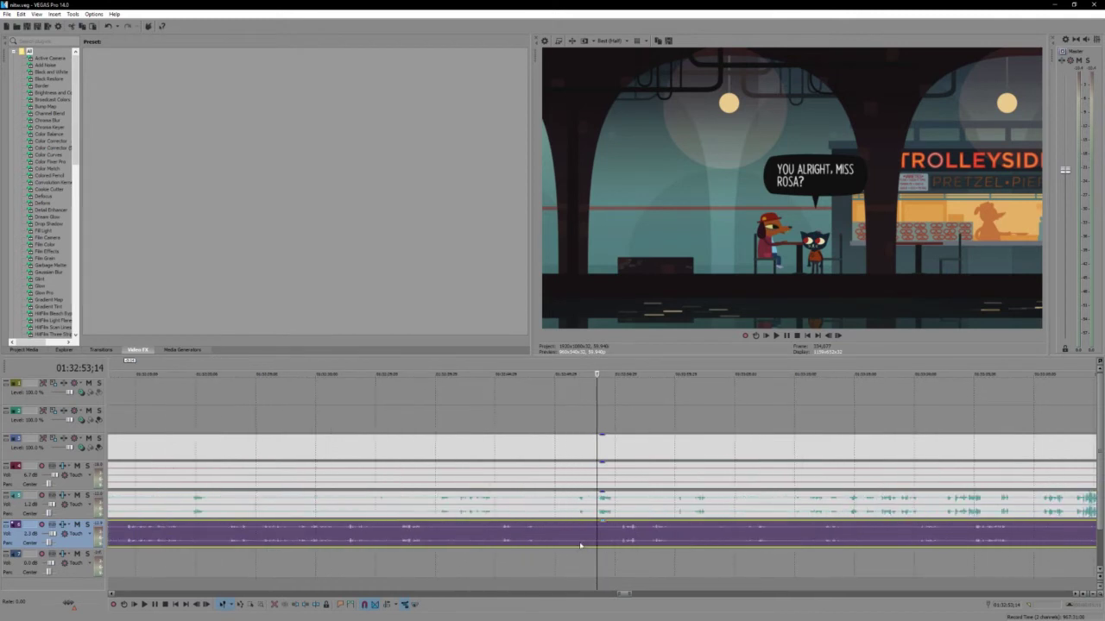
{"action": "left_click", "coordinate": [592, 539]}
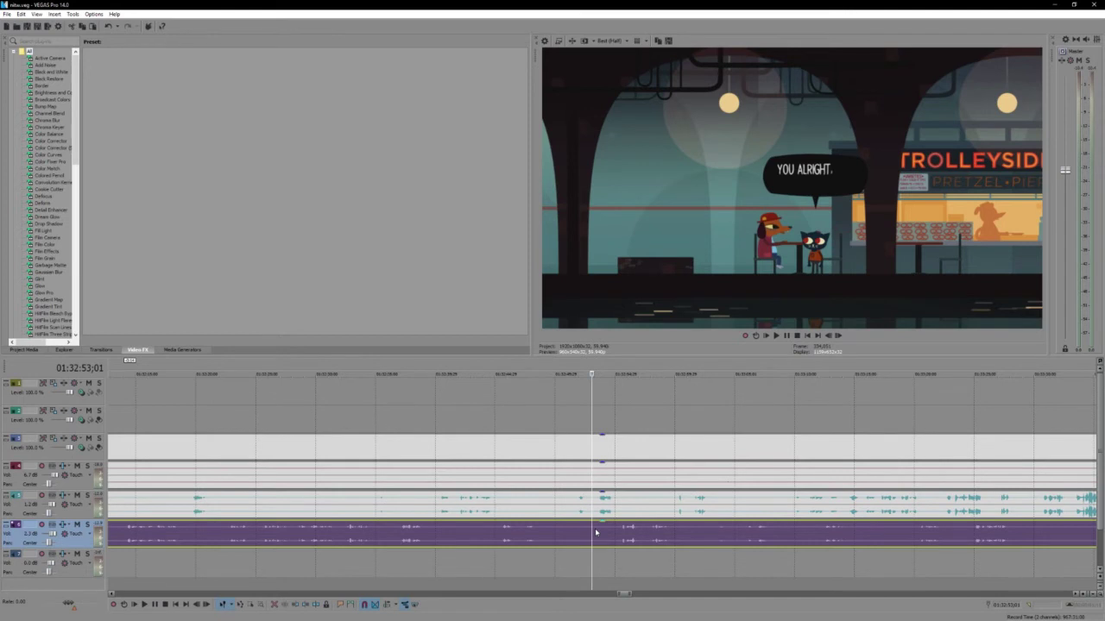
{"action": "key", "text": "space"}
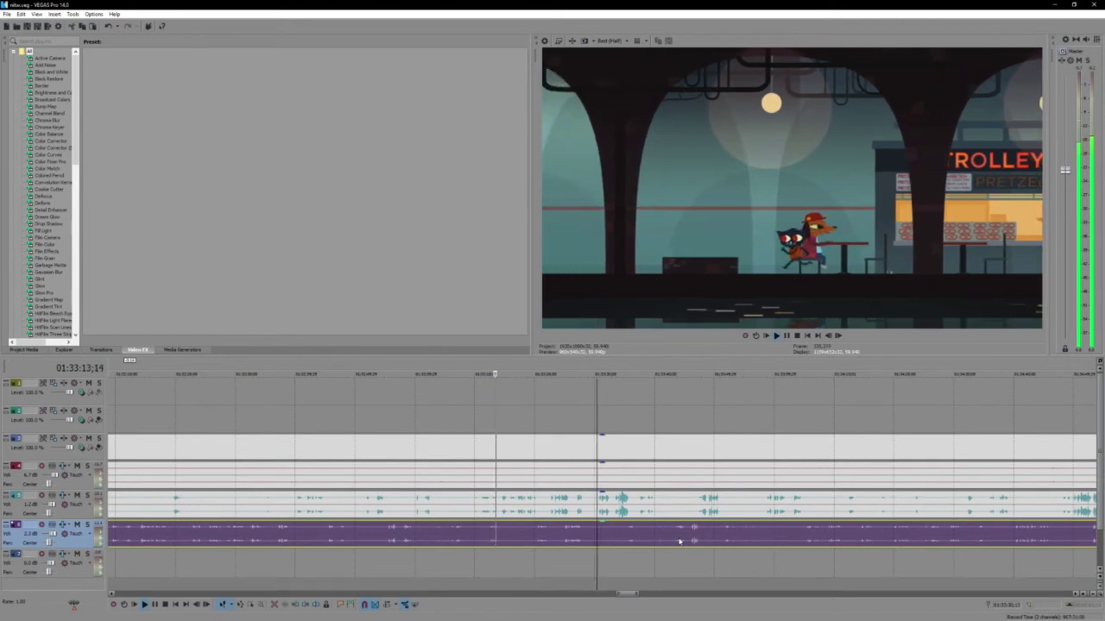
Split the teal audio event at about 01:33:12 and trim the start of the following part to about 01:33:14
{"action": "left_click", "coordinate": [550, 506]}
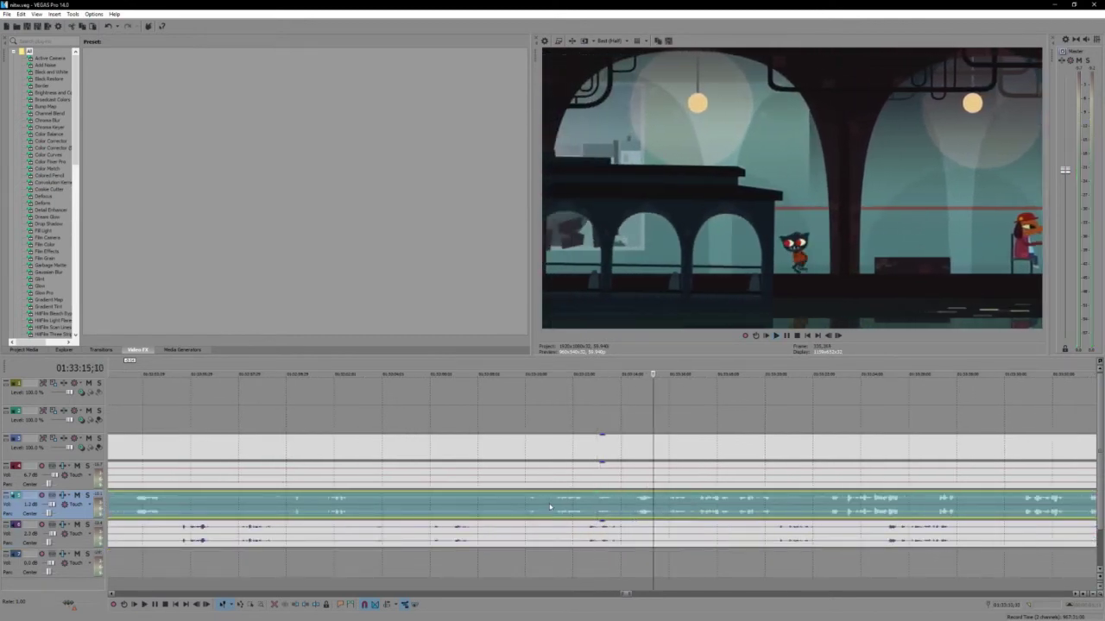
{"action": "left_click", "coordinate": [589, 505]}
{"action": "key", "text": "s"}
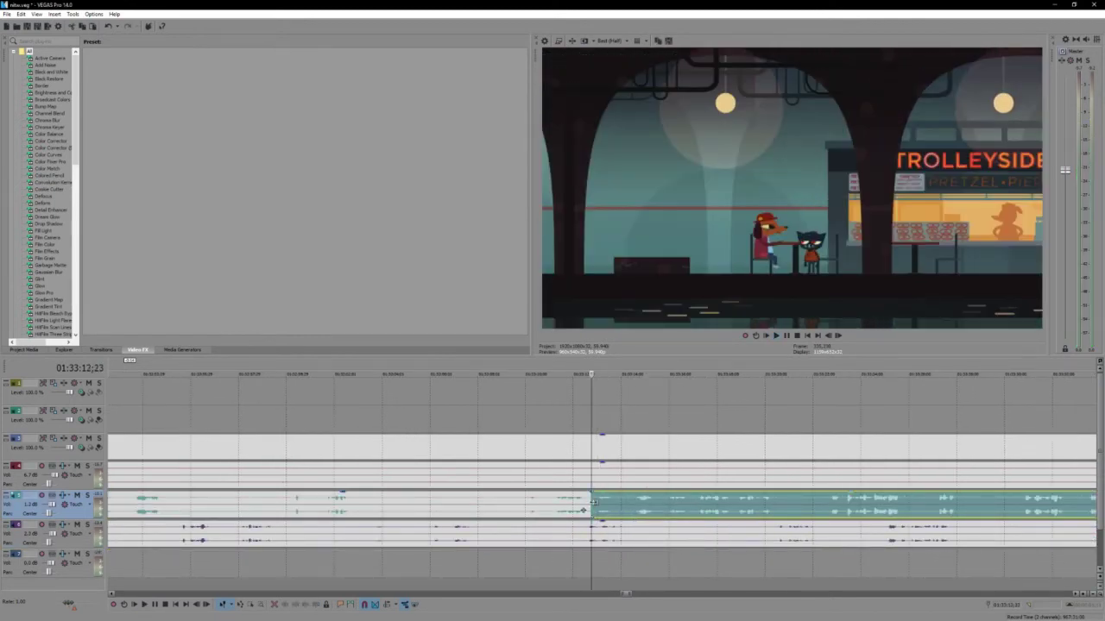
Play from about 01:33:11 to 01:33:54 to check the gap in the teal audio and review the sound following it
{"action": "left_click", "coordinate": [556, 533]}
{"action": "key", "text": "space"}
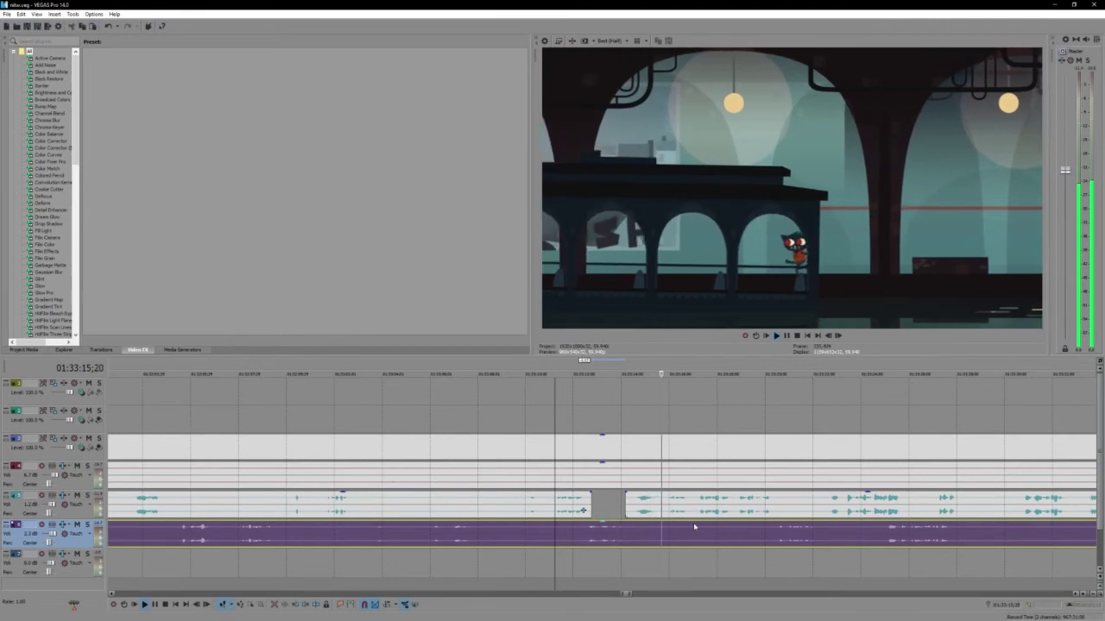
{"action": "key", "text": "Return"}
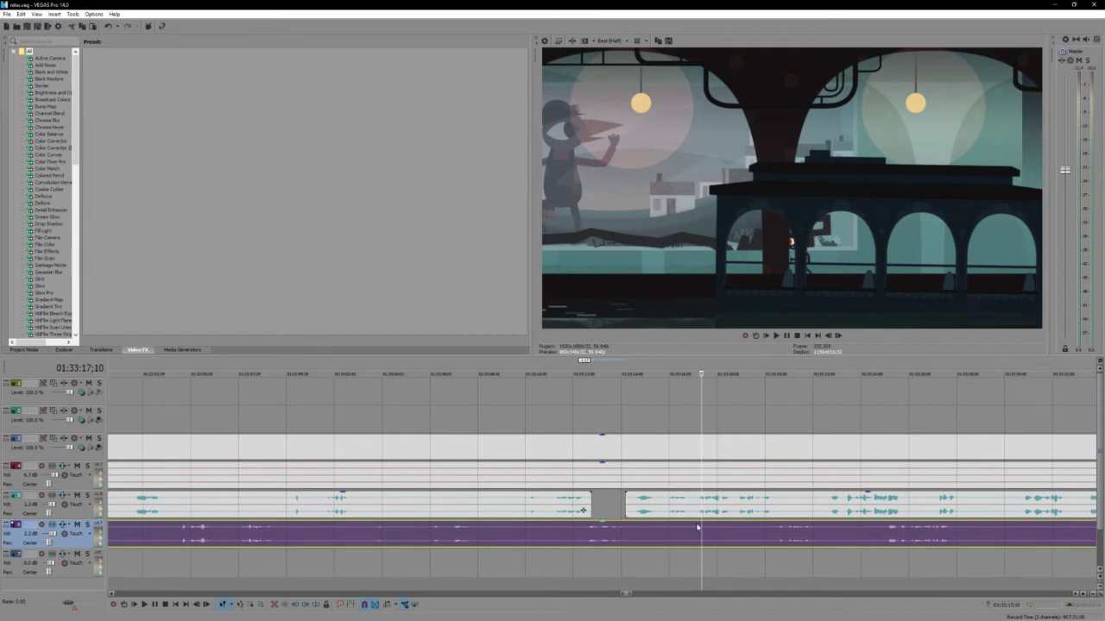
{"action": "scroll", "coordinate": [697, 526], "scroll_direction": "up", "scroll_amount": 1}
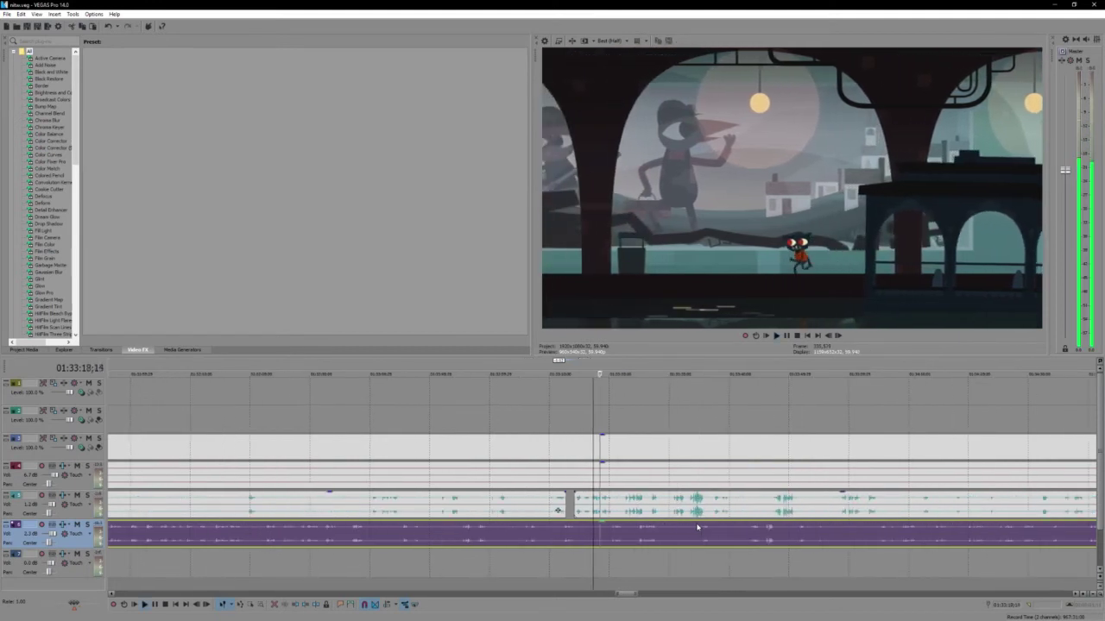
{"action": "scroll", "coordinate": [720, 536], "scroll_direction": "up", "scroll_amount": 1}
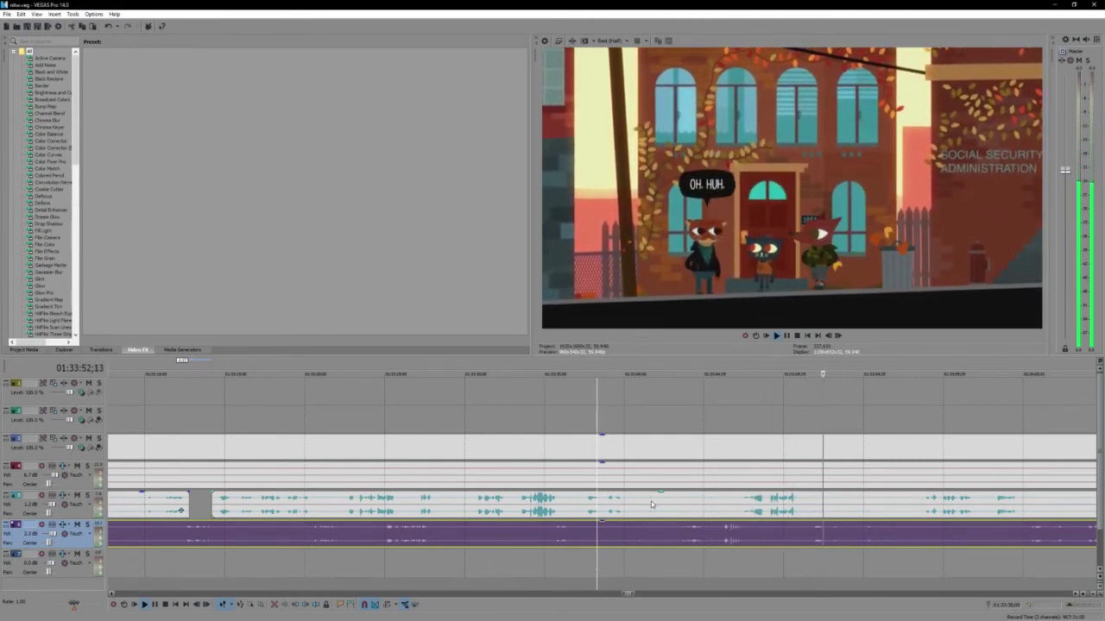
{"action": "scroll", "coordinate": [651, 501], "scroll_direction": "down", "scroll_amount": 3}
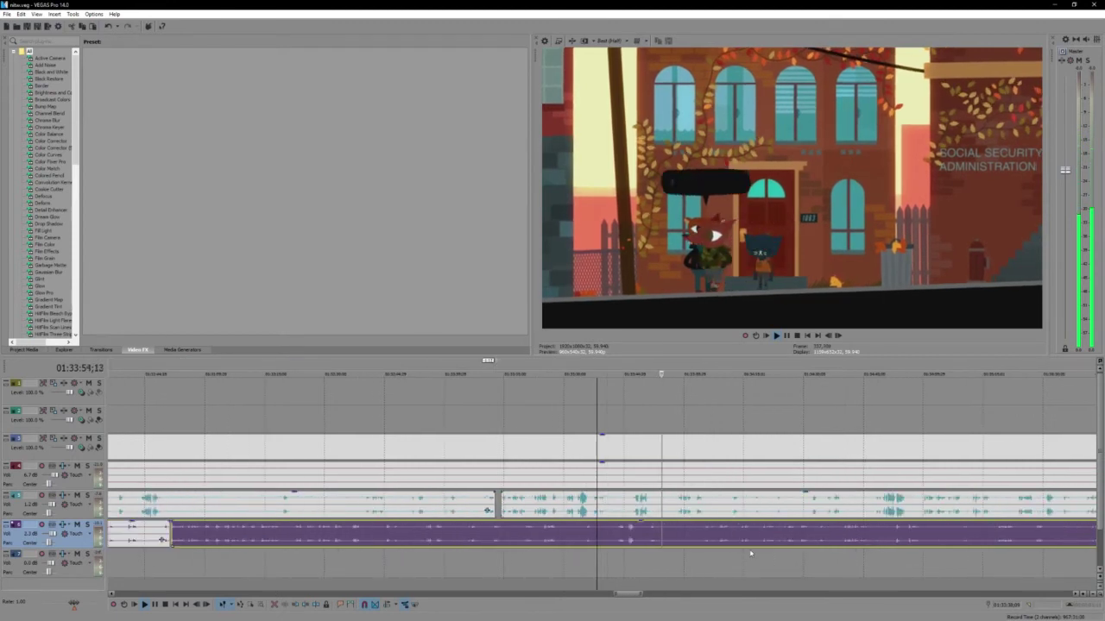
Play from about 01:33:54 to 01:34:09, pausing near 01:34:01, to review the purple and teal audio under the dialogue
{"action": "scroll", "coordinate": [751, 536], "scroll_direction": "up", "scroll_amount": 3}
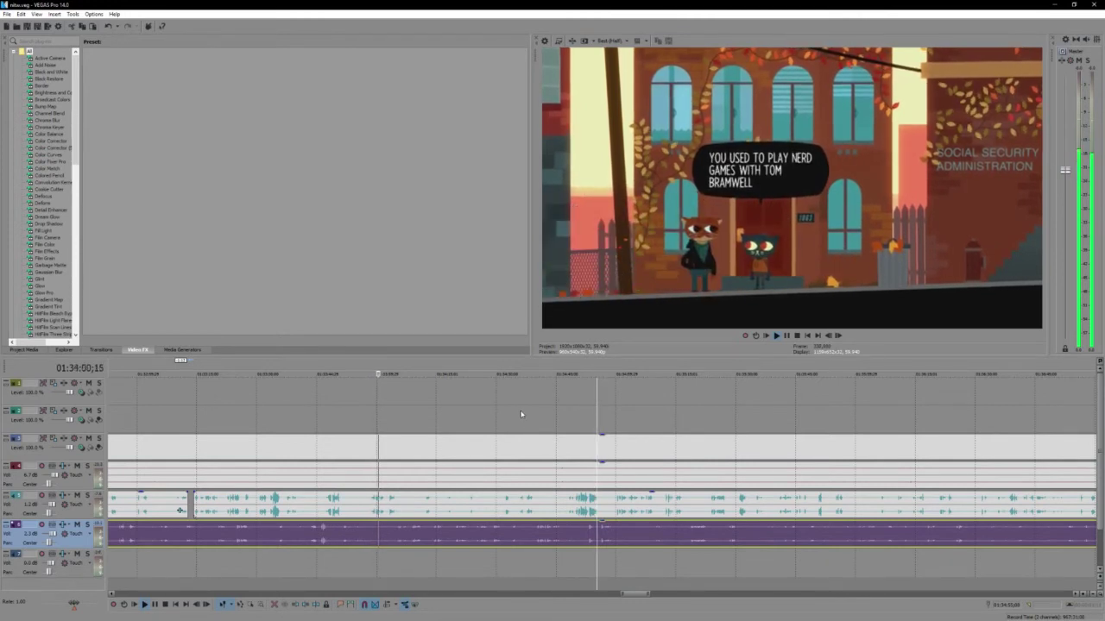
{"action": "key", "text": "space"}
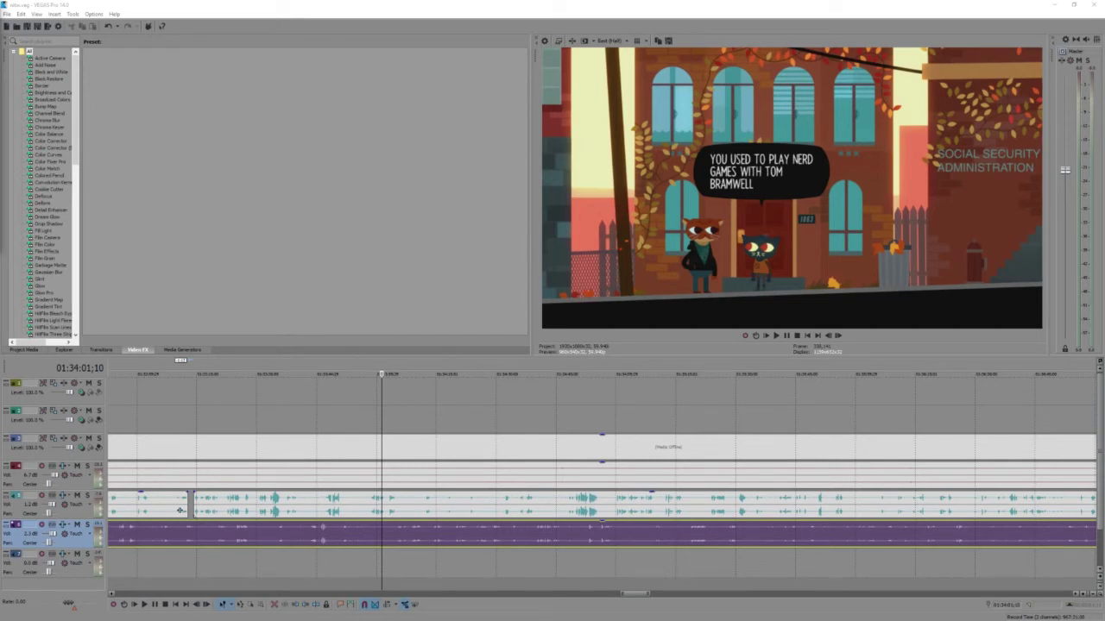
{"action": "scroll", "coordinate": [552, 510], "scroll_direction": "up", "scroll_amount": 2}
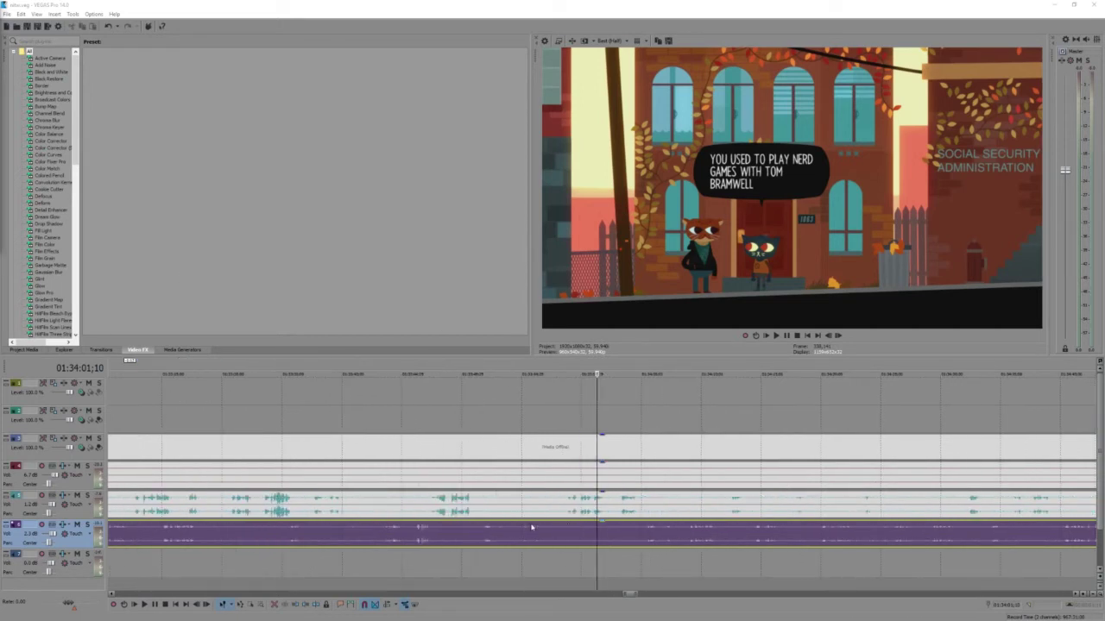
{"action": "left_click", "coordinate": [591, 534]}
{"action": "key", "text": "space"}
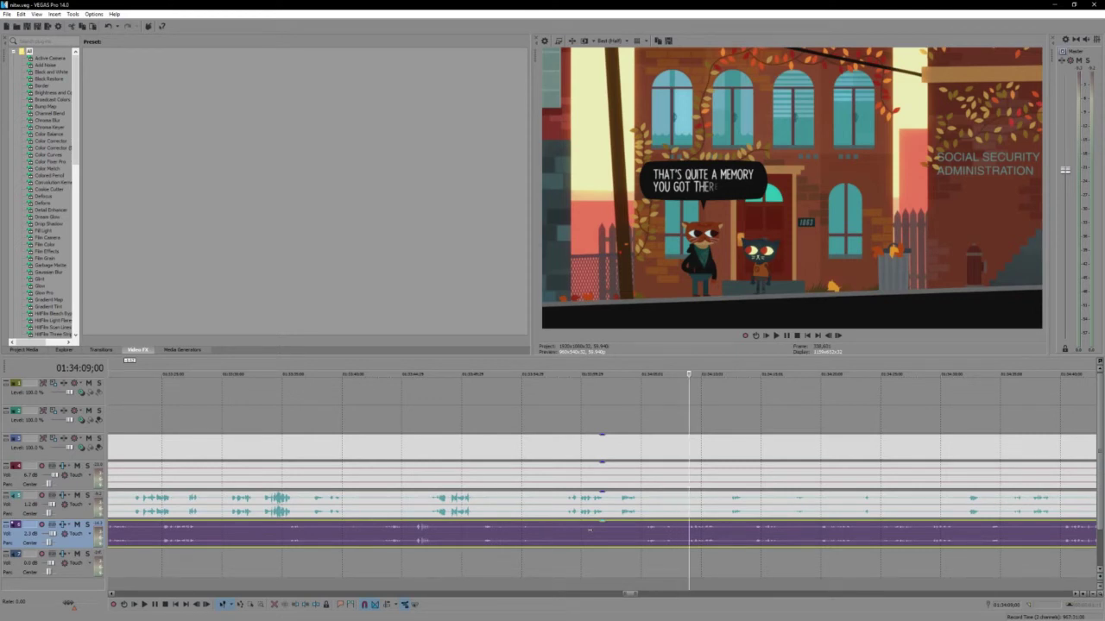
Review the purple audio in short stretches up to about 01:34:28, replaying from about 01:34:08 and again from 01:34:14
{"action": "scroll", "coordinate": [590, 530], "scroll_direction": "up", "scroll_amount": 1}
{"action": "left_click", "coordinate": [590, 536]}
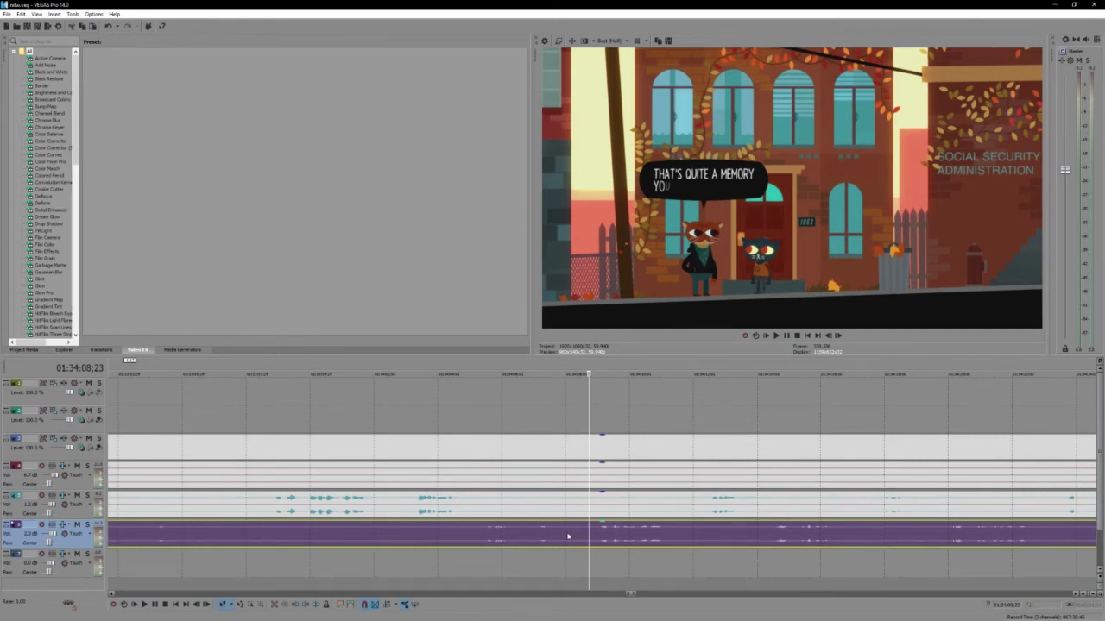
{"action": "key", "text": "space"}
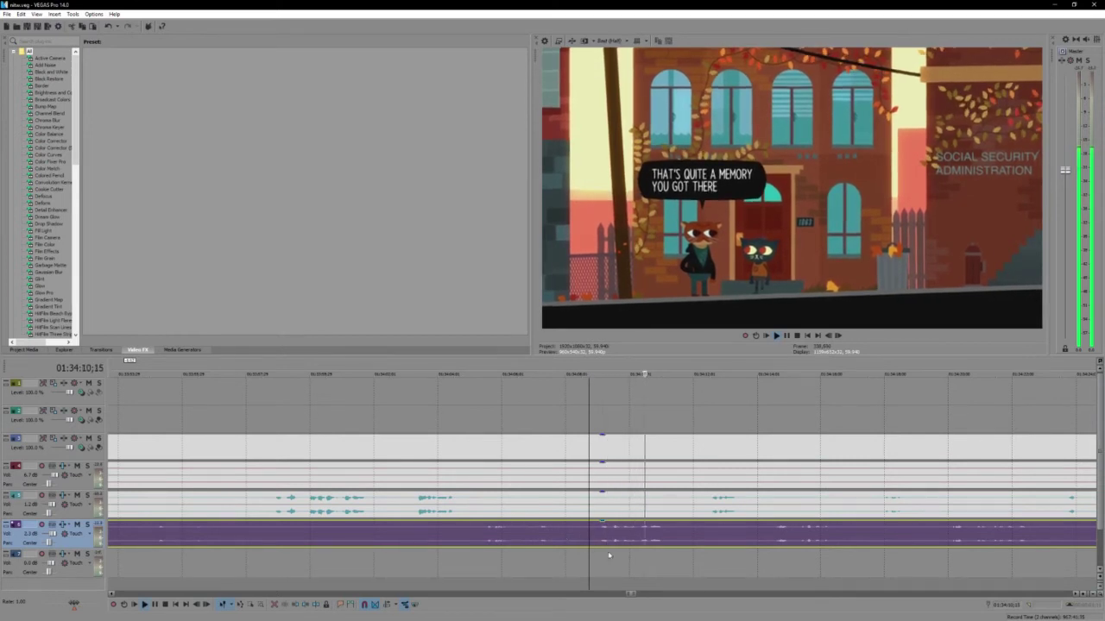
{"action": "scroll", "coordinate": [634, 559], "scroll_direction": "down", "scroll_amount": 1}
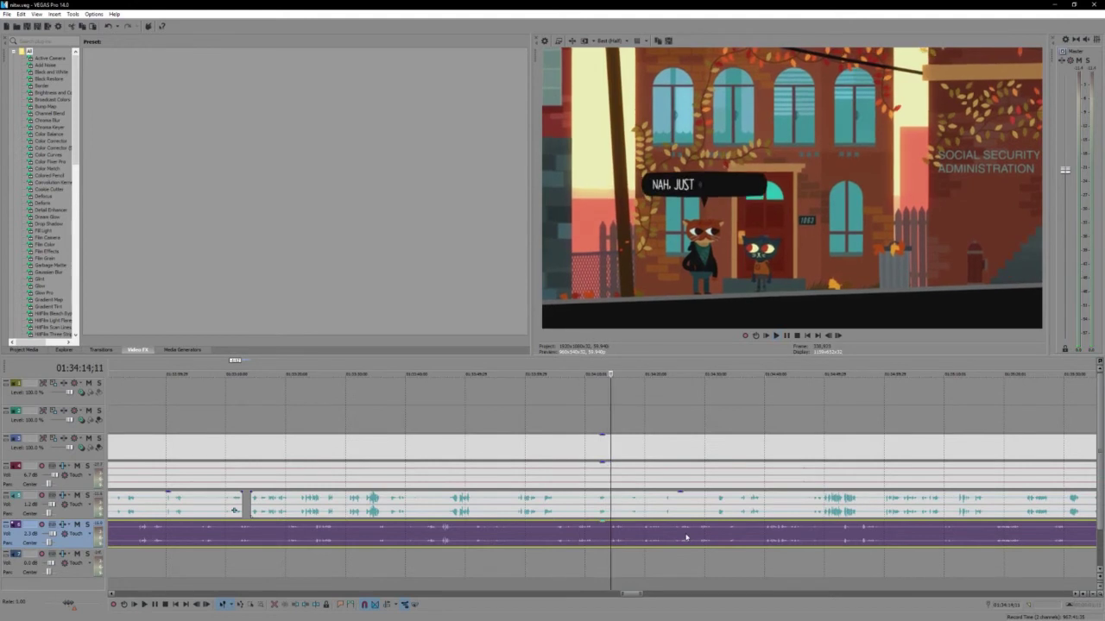
{"action": "scroll", "coordinate": [621, 539], "scroll_direction": "up", "scroll_amount": 2}
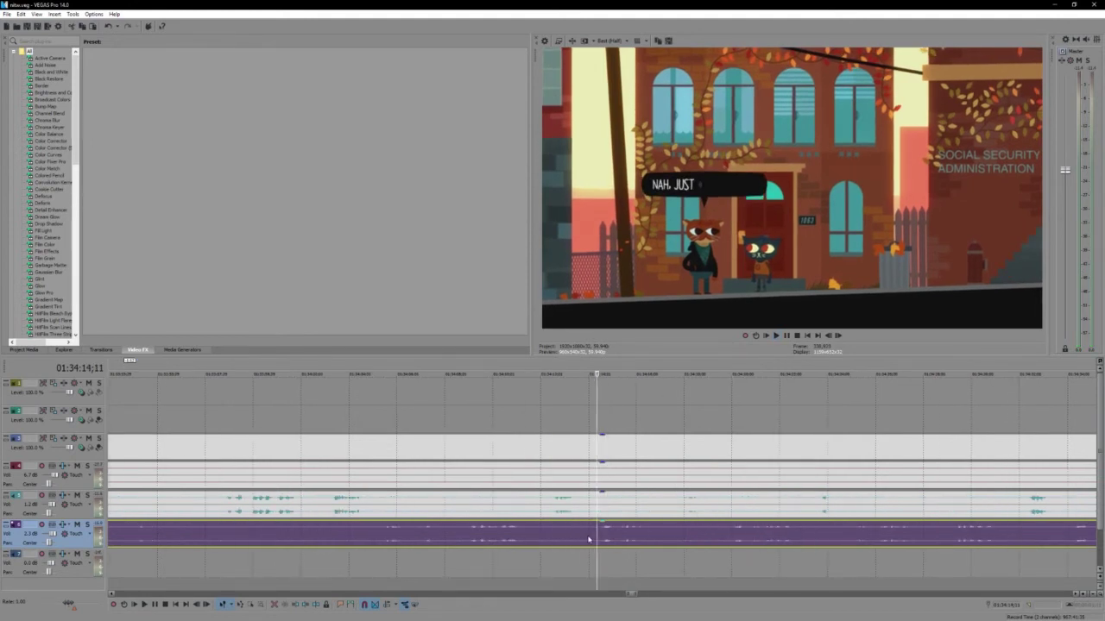
{"action": "left_click", "coordinate": [588, 539]}
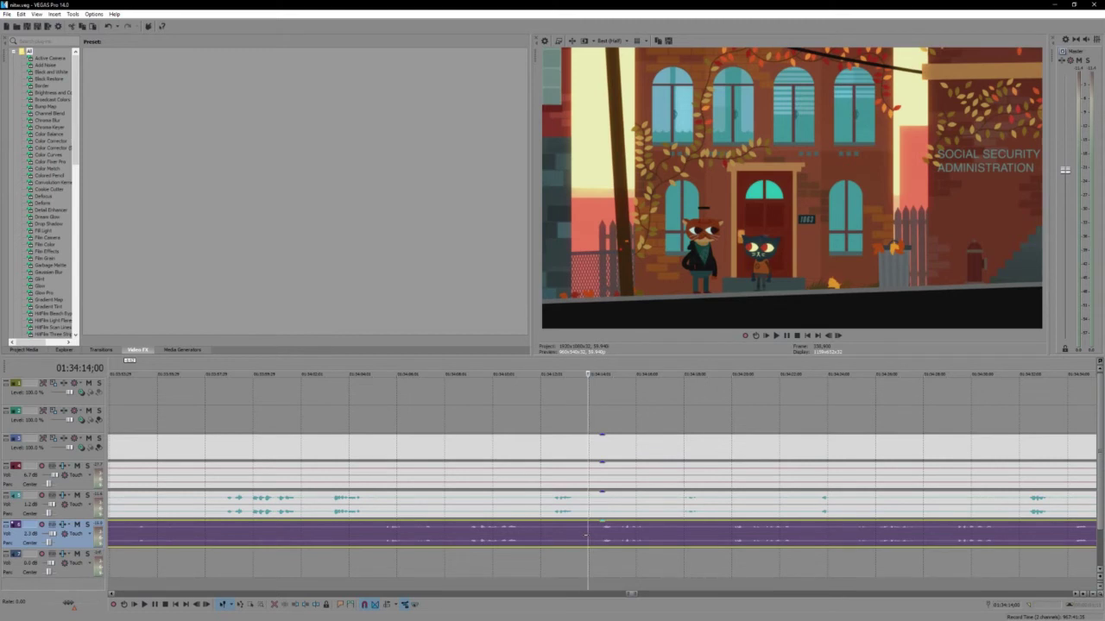
{"action": "key", "text": "space"}
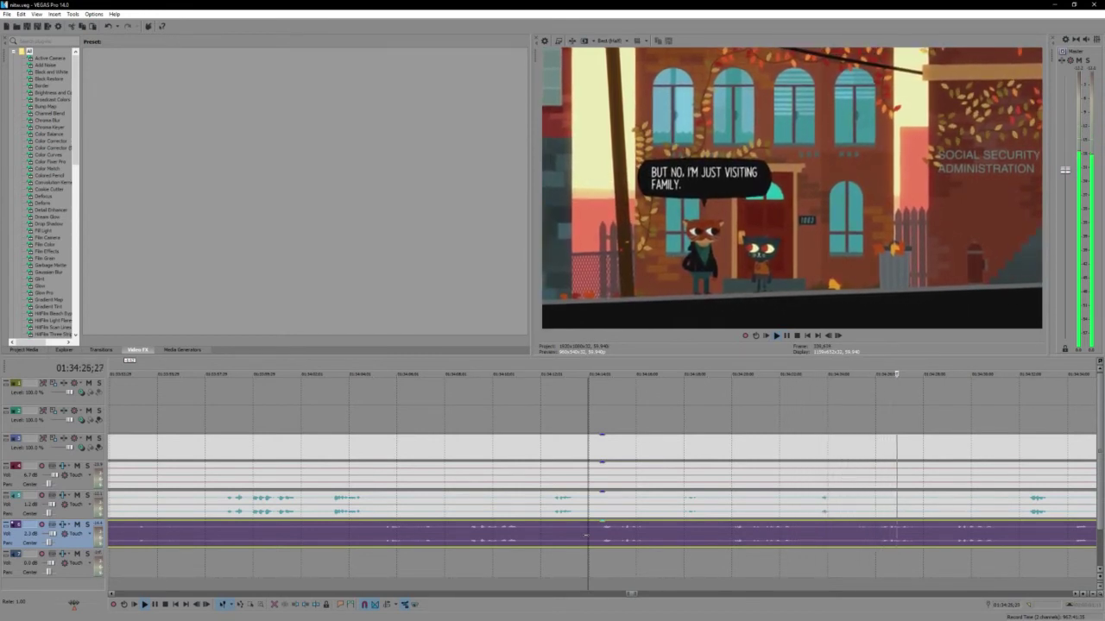
{"action": "scroll", "coordinate": [586, 537], "scroll_direction": "up", "scroll_amount": 2}
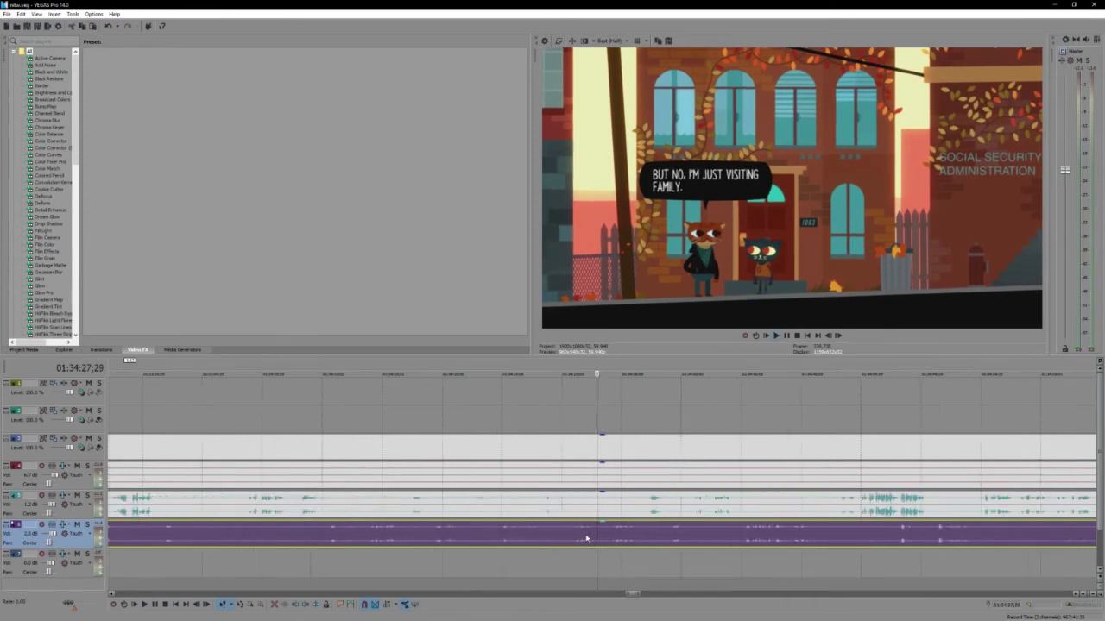
{"action": "scroll", "coordinate": [586, 537], "scroll_direction": "down", "scroll_amount": 3}
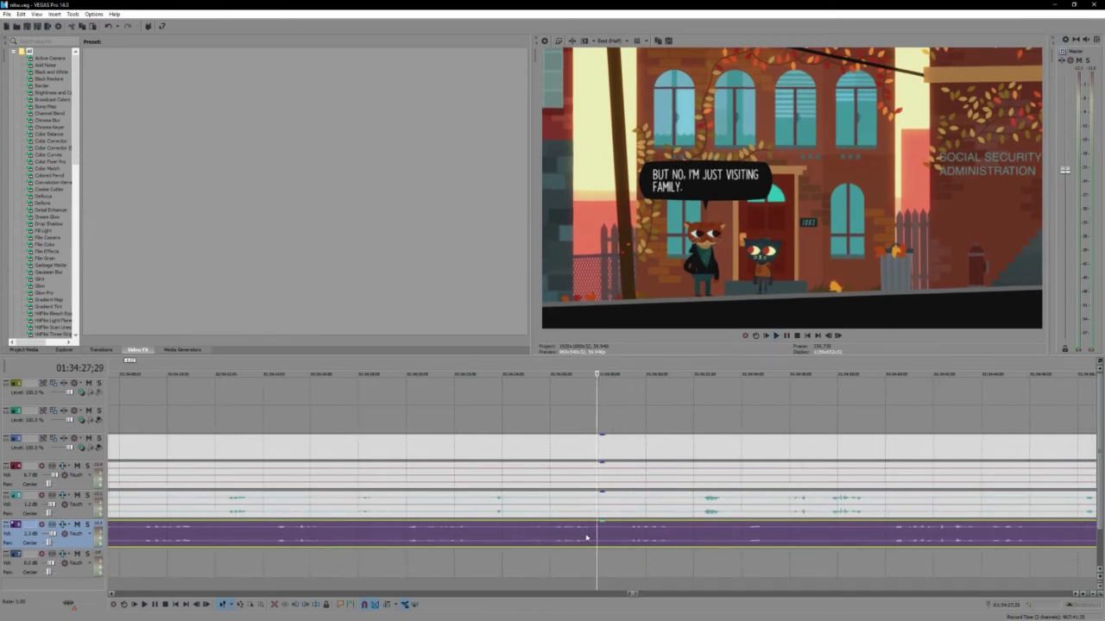
Continue playback from about 01:34:28 to 01:35:50, reviewing the audio through the end of the street dialogue and into the video store scene
{"action": "key", "text": "space"}
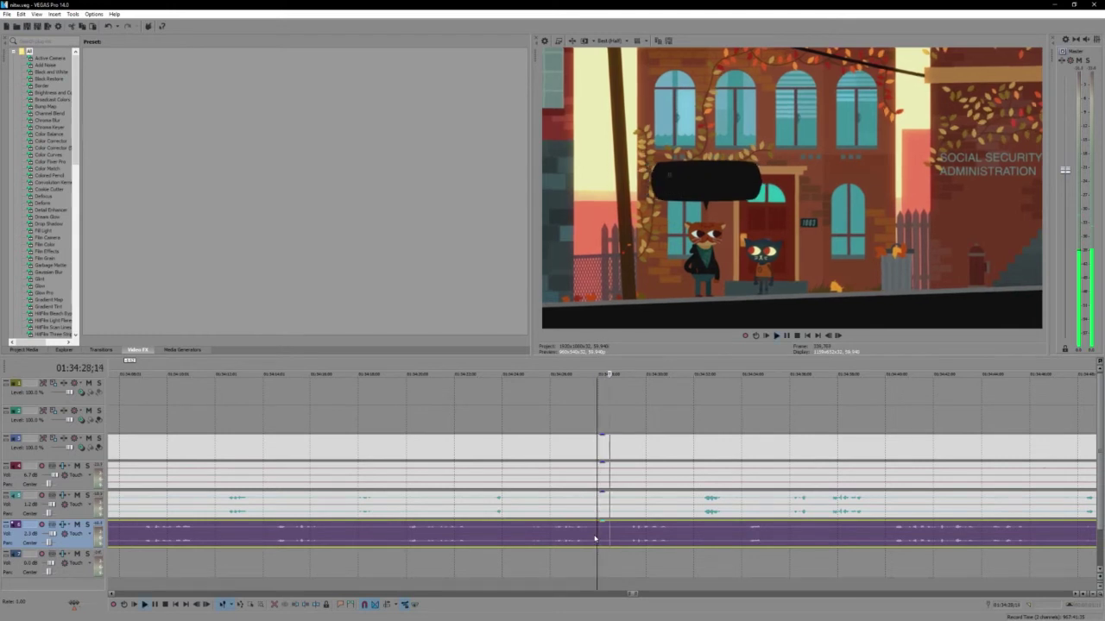
{"action": "scroll", "coordinate": [604, 541], "scroll_direction": "up", "scroll_amount": 2}
{"action": "scroll", "coordinate": [606, 542], "scroll_direction": "down", "scroll_amount": 2}
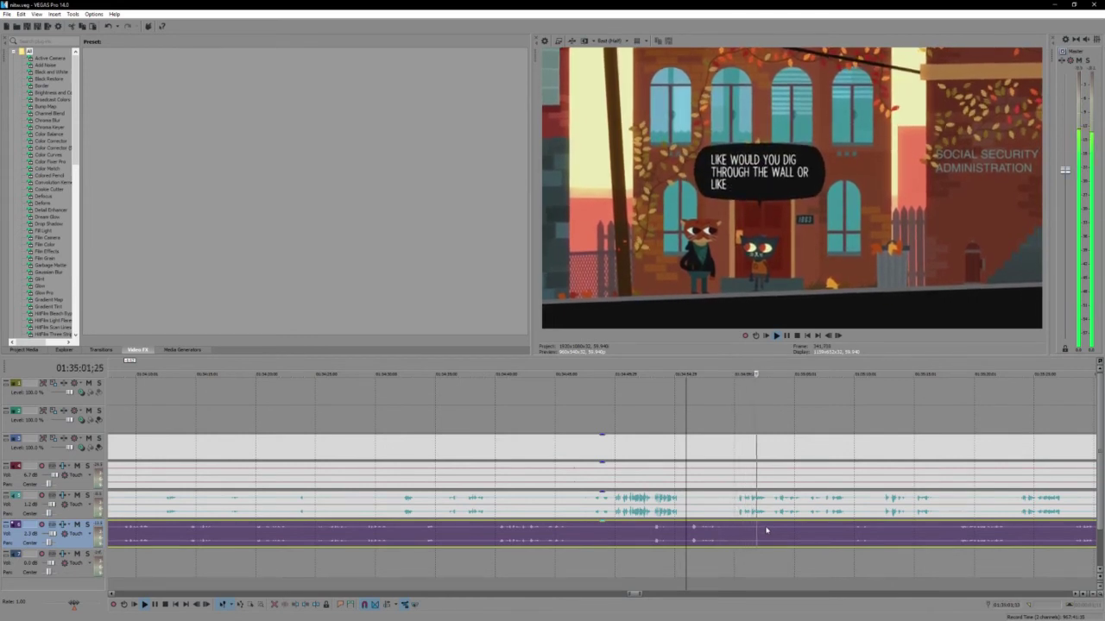
{"action": "scroll", "coordinate": [766, 530], "scroll_direction": "down", "scroll_amount": 2}
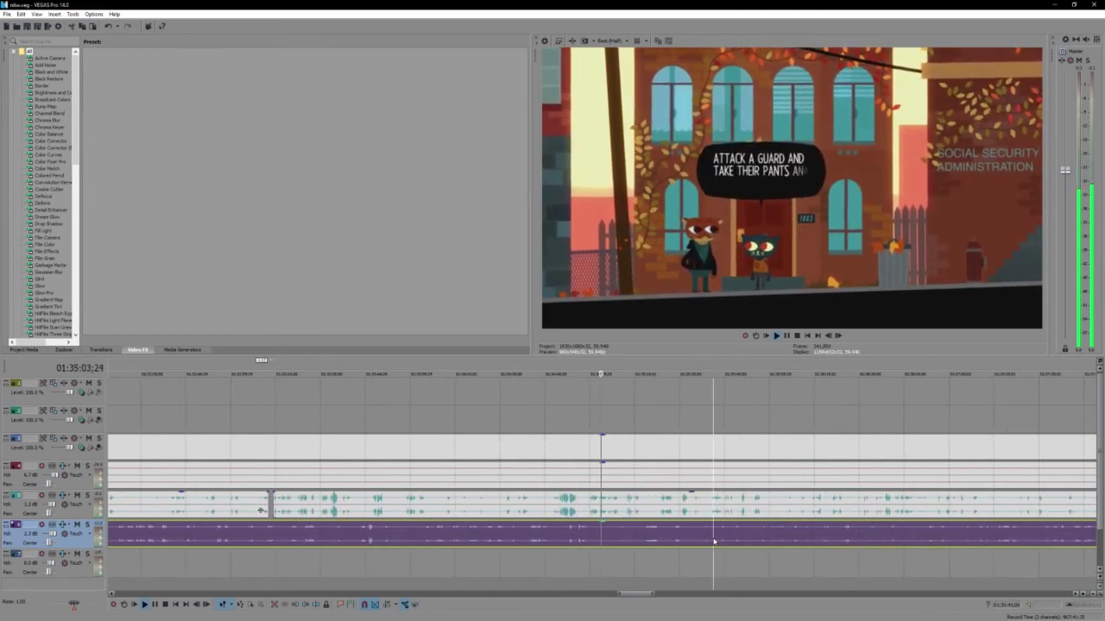
{"action": "scroll", "coordinate": [714, 541], "scroll_direction": "up", "scroll_amount": 2}
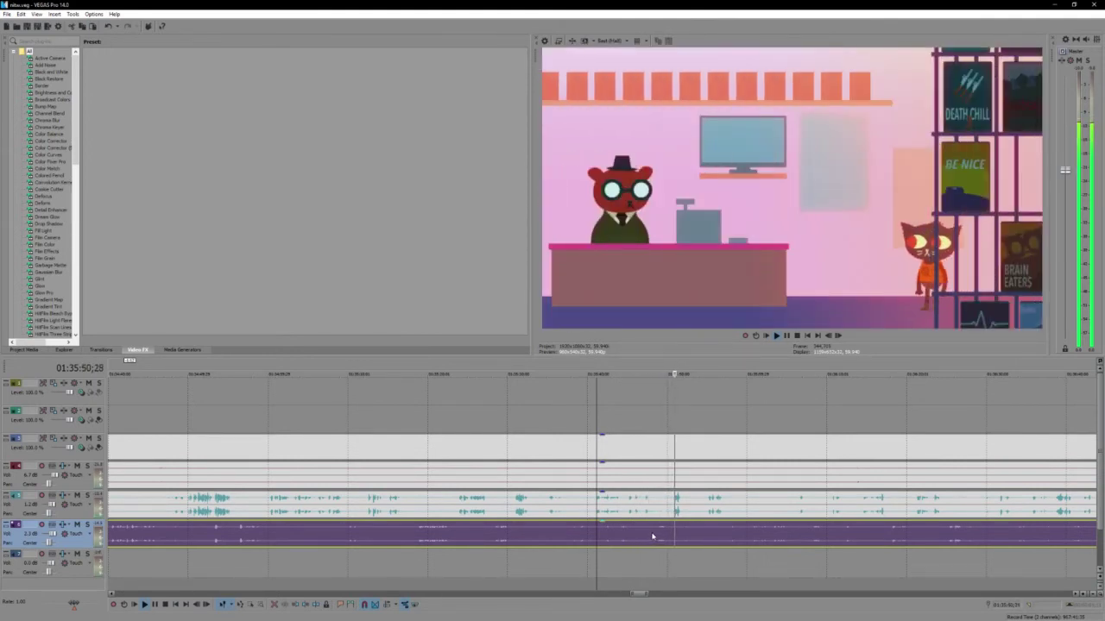
Split the purple audio event at about 01:35:48 and trim the start of the following part to about 01:35:51
{"action": "key", "text": "s"}
{"action": "left_click_drag", "start_coordinate": [601, 536], "coordinate": [712, 550]}
{"action": "scroll", "coordinate": [712, 550], "scroll_direction": "down", "scroll_amount": 2}
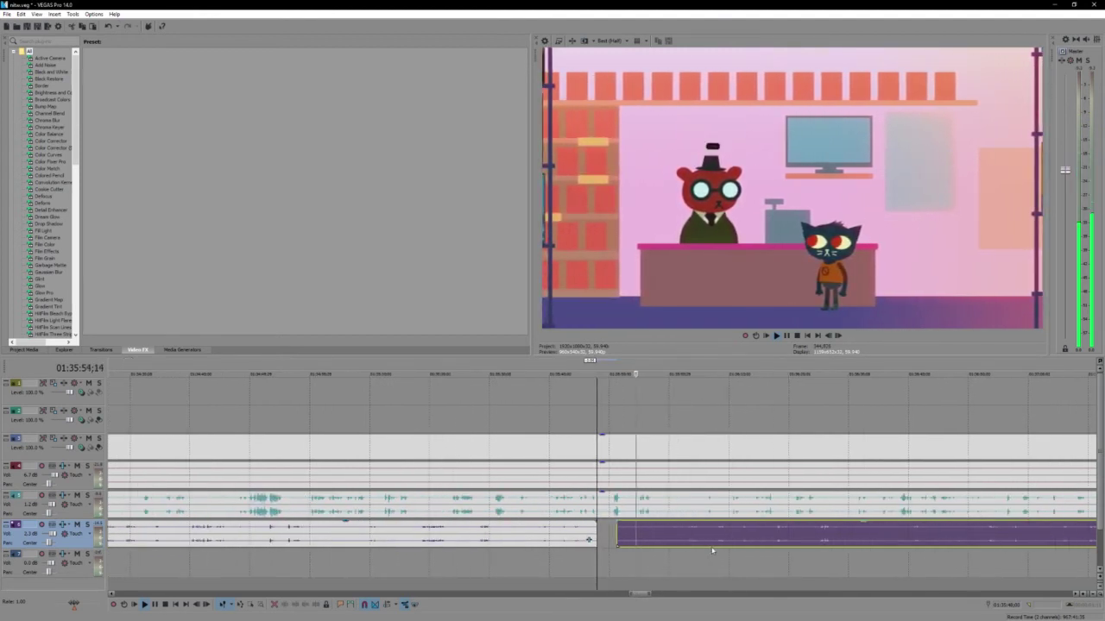
Replay from about 01:35:45 to 01:36:03 to check the purple audio across the new gap
{"action": "left_click", "coordinate": [763, 542]}
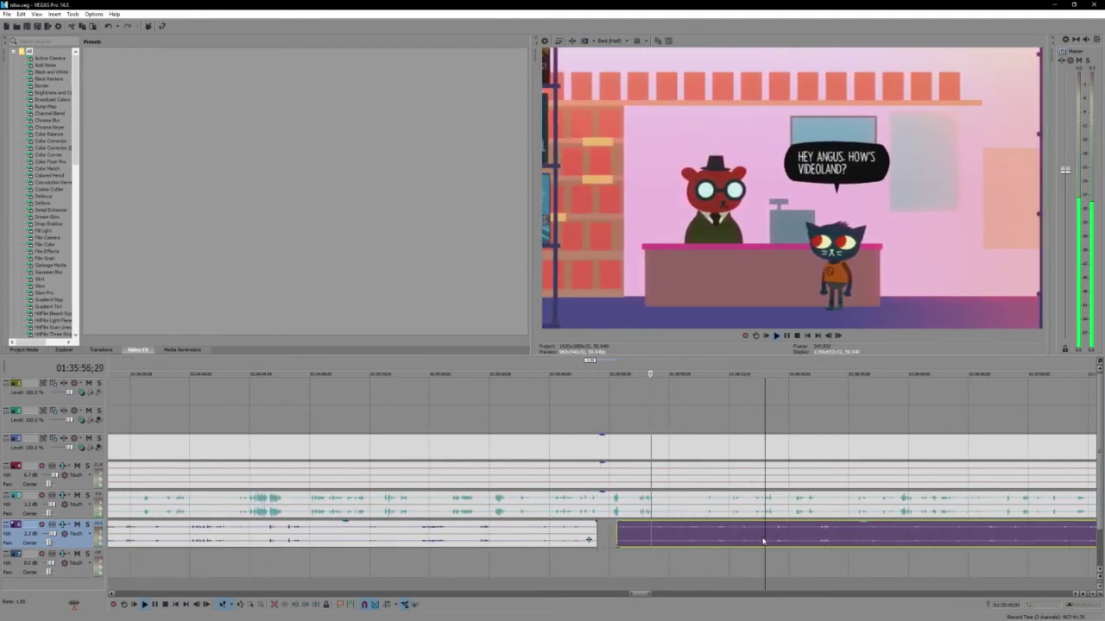
{"action": "key", "text": "space"}
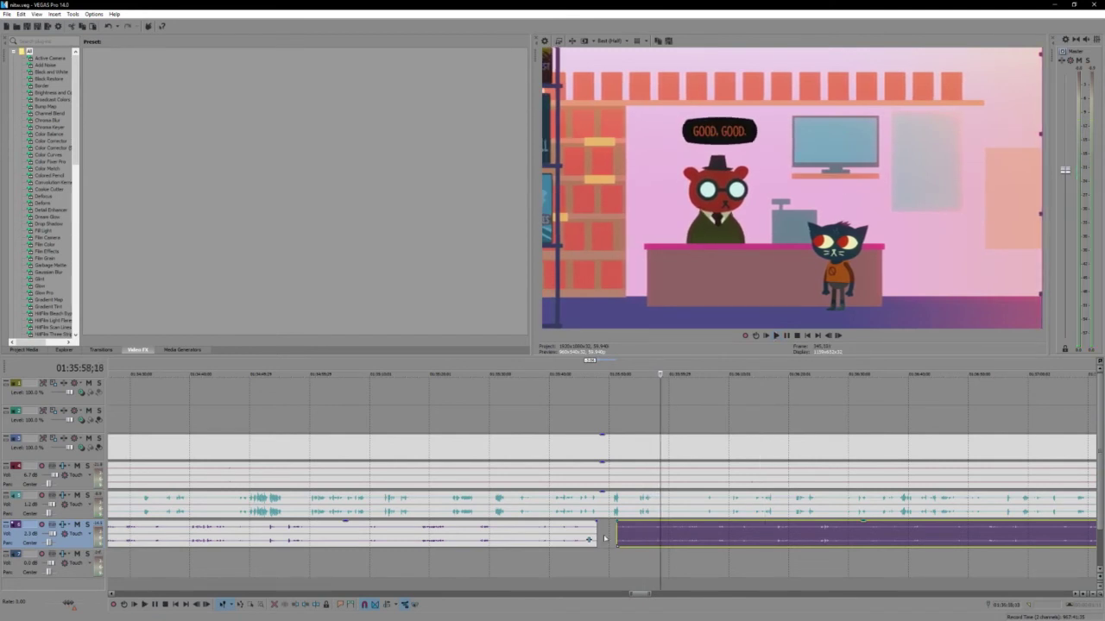
{"action": "left_click", "coordinate": [590, 540]}
{"action": "scroll", "coordinate": [590, 540], "scroll_direction": "up", "scroll_amount": 4}
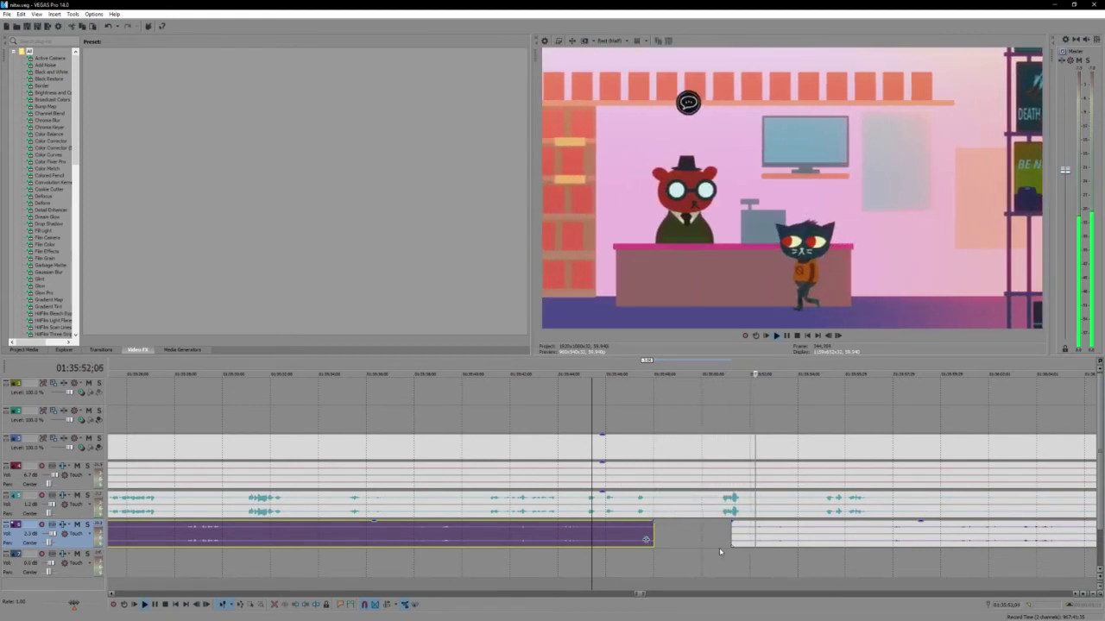
{"action": "scroll", "coordinate": [720, 547], "scroll_direction": "up", "scroll_amount": 2}
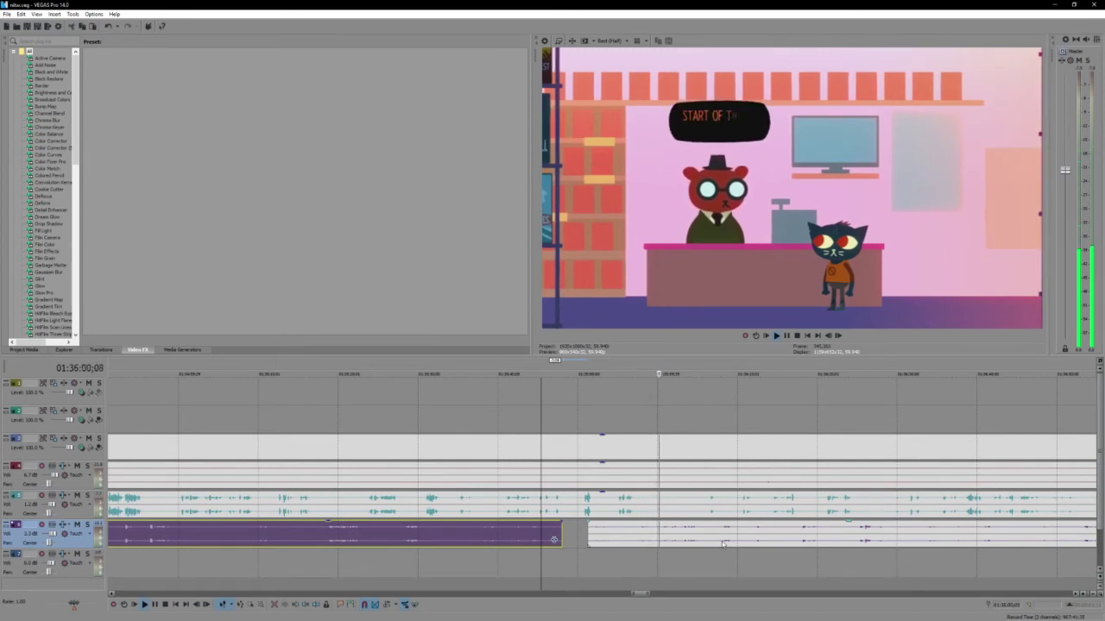
{"action": "scroll", "coordinate": [723, 544], "scroll_direction": "down", "scroll_amount": 2}
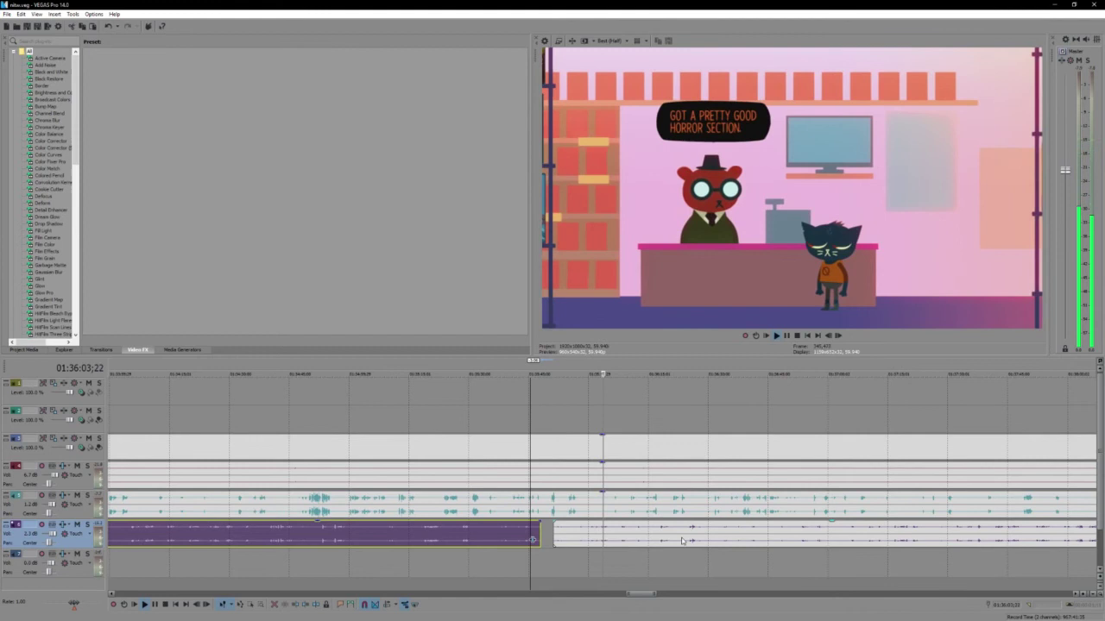
Select the purple audio event following the gap and review playback to about 01:36:41, surveying the remaining timeline
{"action": "left_click", "coordinate": [732, 537]}
{"action": "scroll", "coordinate": [732, 537], "scroll_direction": "up", "scroll_amount": 2}
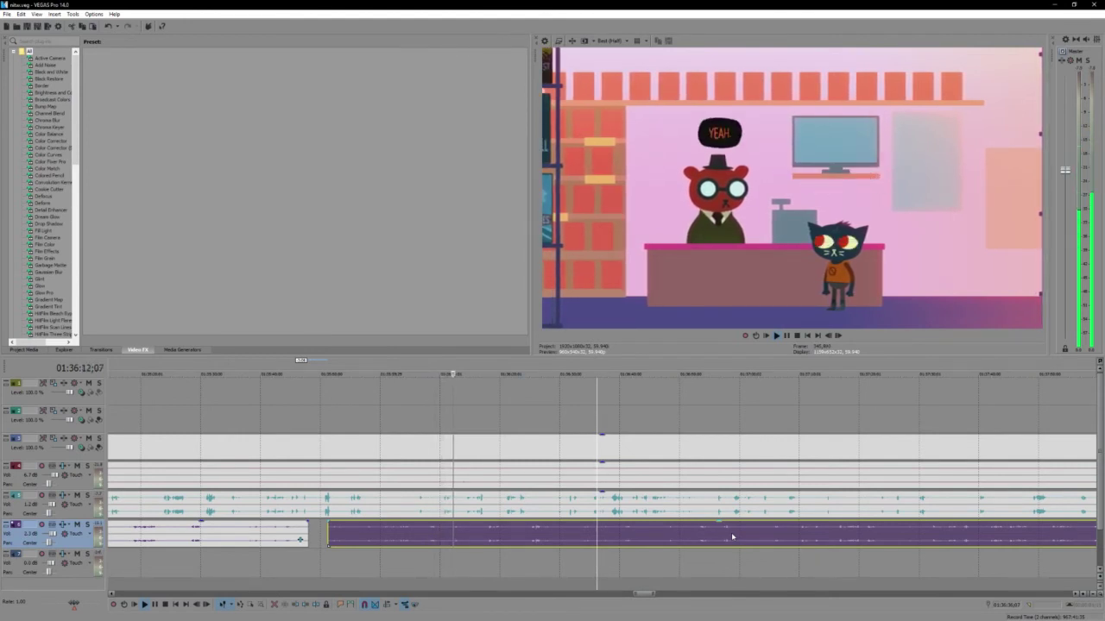
{"action": "scroll", "coordinate": [732, 537], "scroll_direction": "down", "scroll_amount": 5}
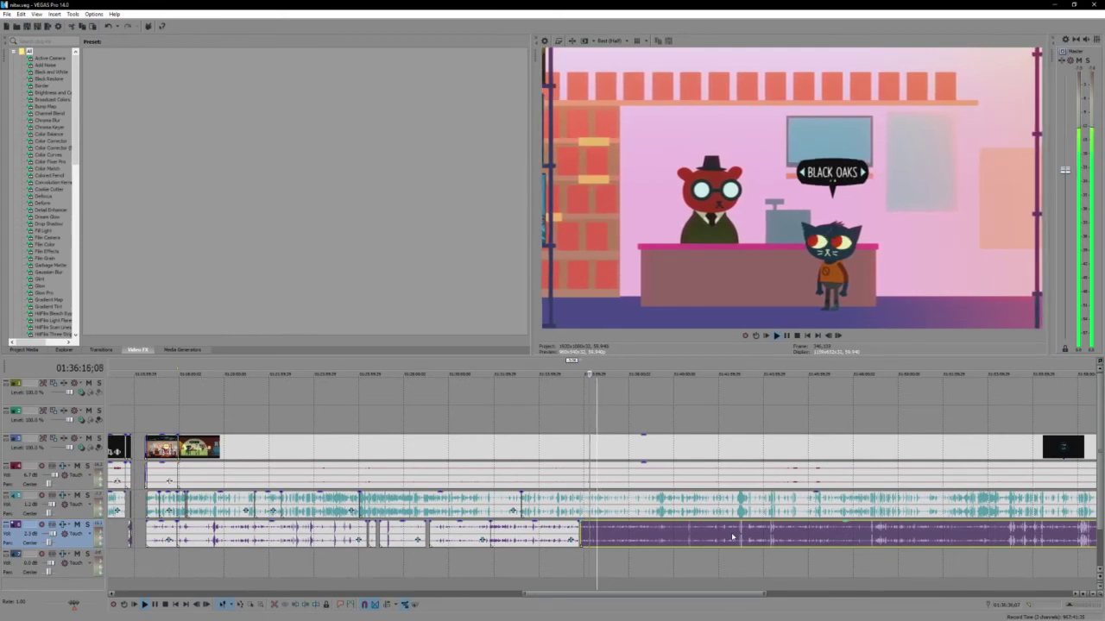
{"action": "scroll", "coordinate": [732, 536], "scroll_direction": "up", "scroll_amount": 3}
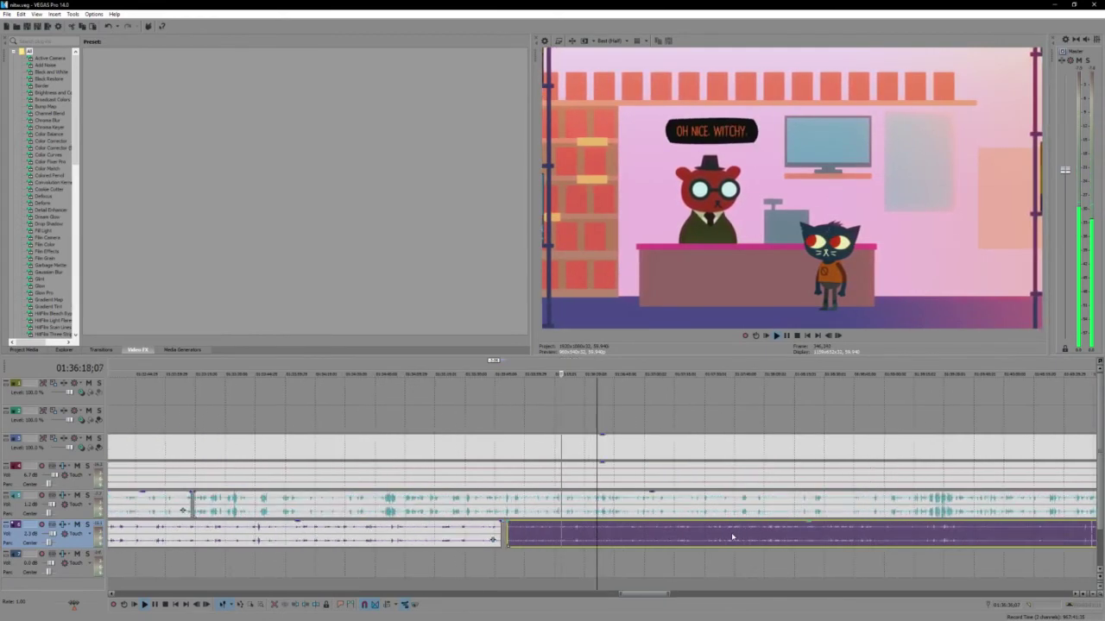
{"action": "scroll", "coordinate": [732, 537], "scroll_direction": "down", "scroll_amount": 6}
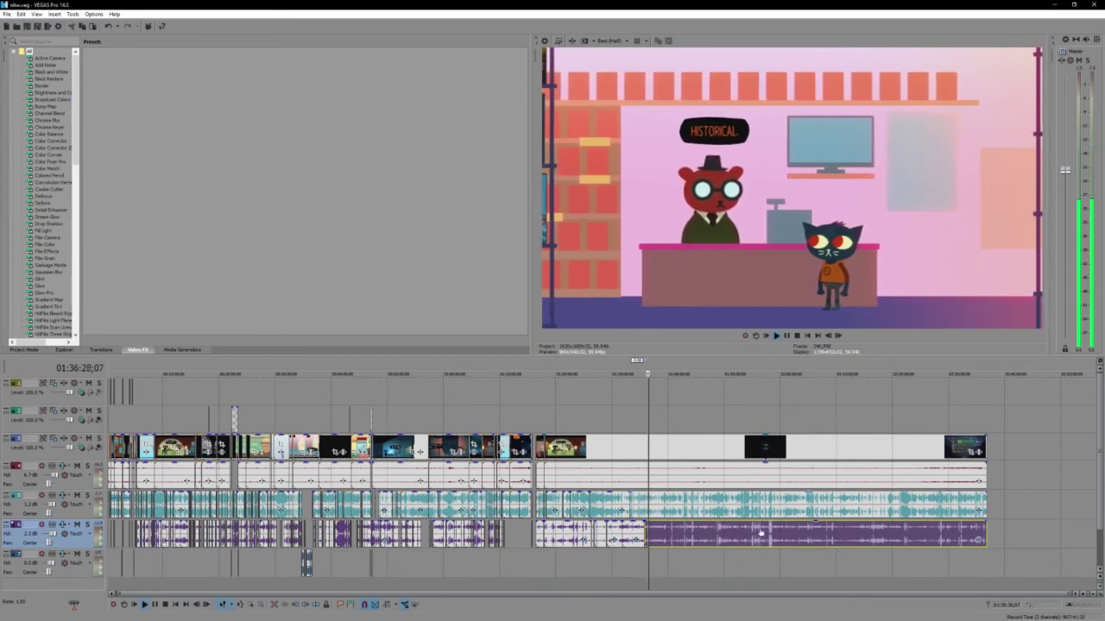
{"action": "scroll", "coordinate": [759, 533], "scroll_direction": "up", "scroll_amount": 5}
{"action": "scroll", "coordinate": [633, 545], "scroll_direction": "right", "scroll_amount": 2}
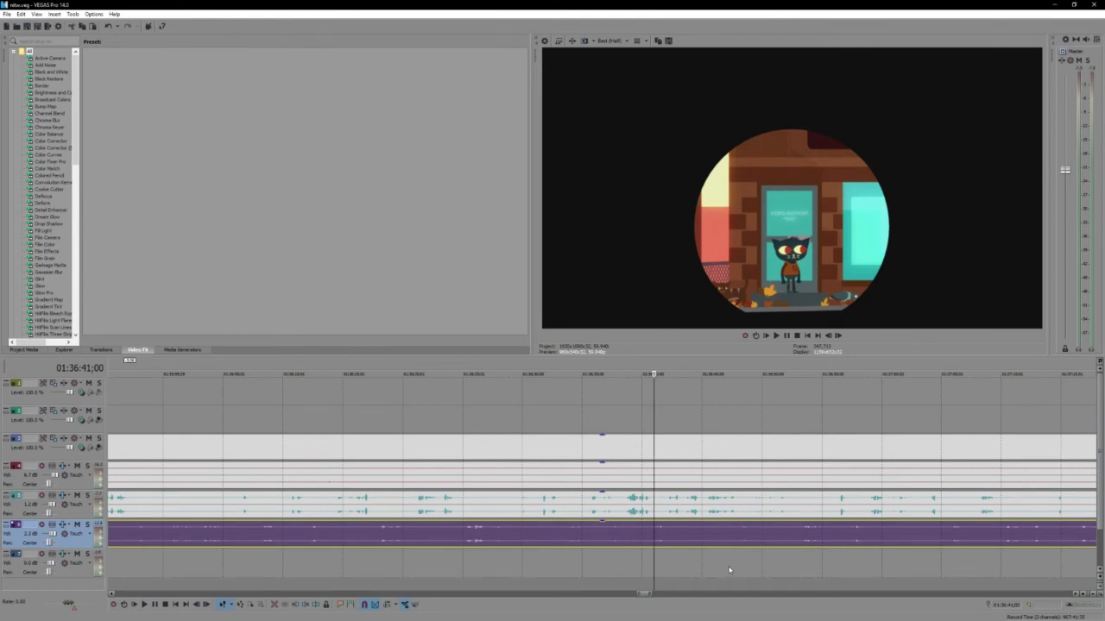
Replay from about 01:36:40 to 01:36:52 in short stretches, comparing the teal and purple audio as the character leaves the store
{"action": "scroll", "coordinate": [538, 525], "scroll_direction": "up", "scroll_amount": 3}
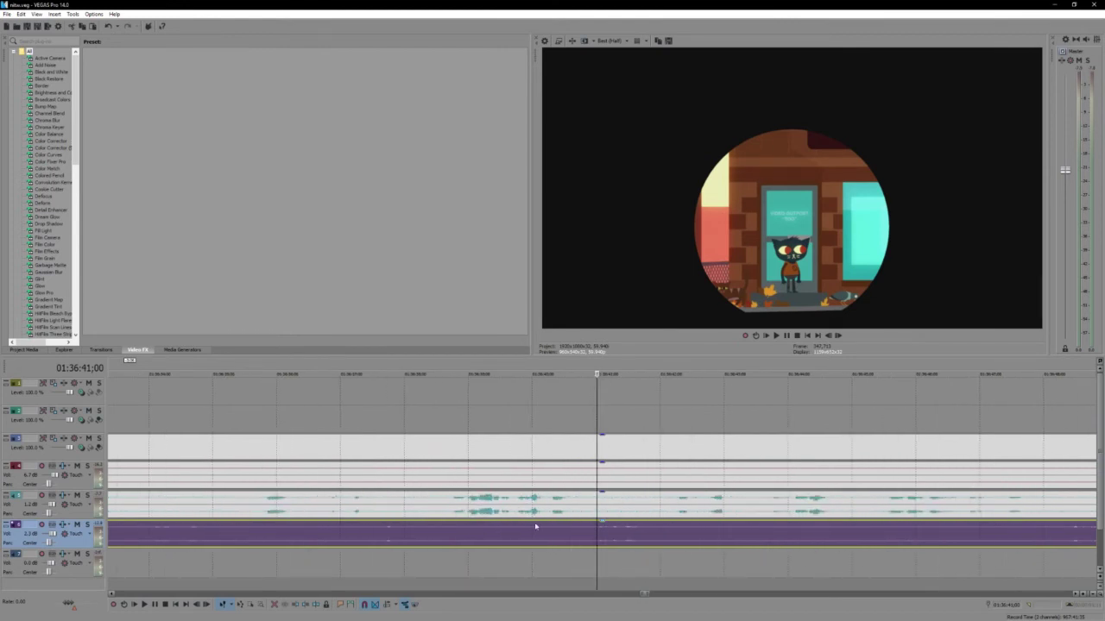
{"action": "left_click", "coordinate": [576, 540]}
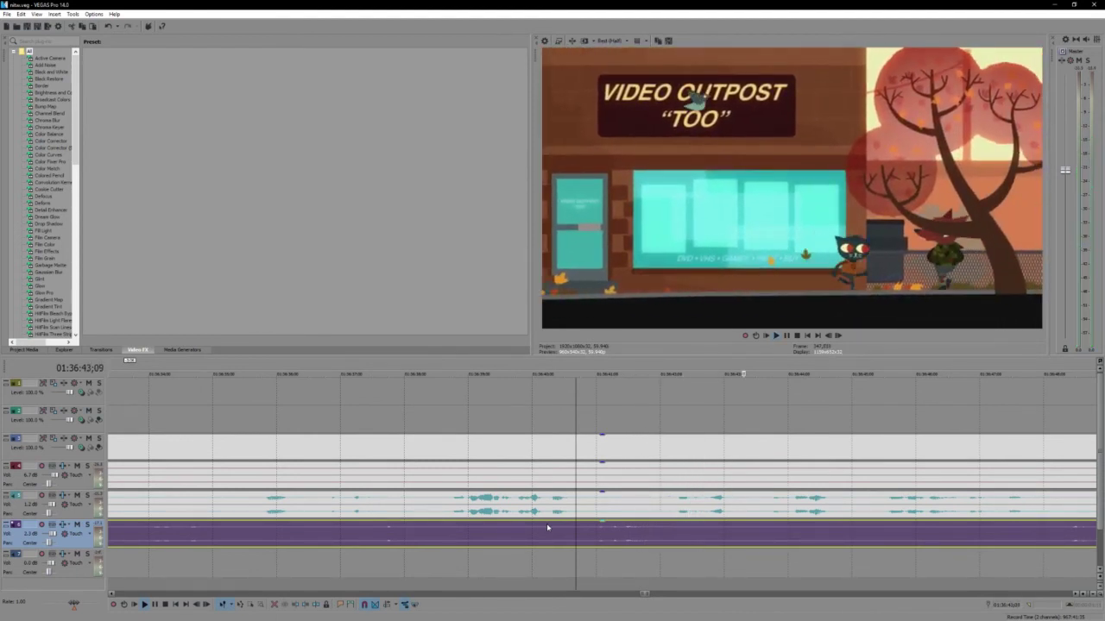
{"action": "scroll", "coordinate": [548, 525], "scroll_direction": "up", "scroll_amount": 1}
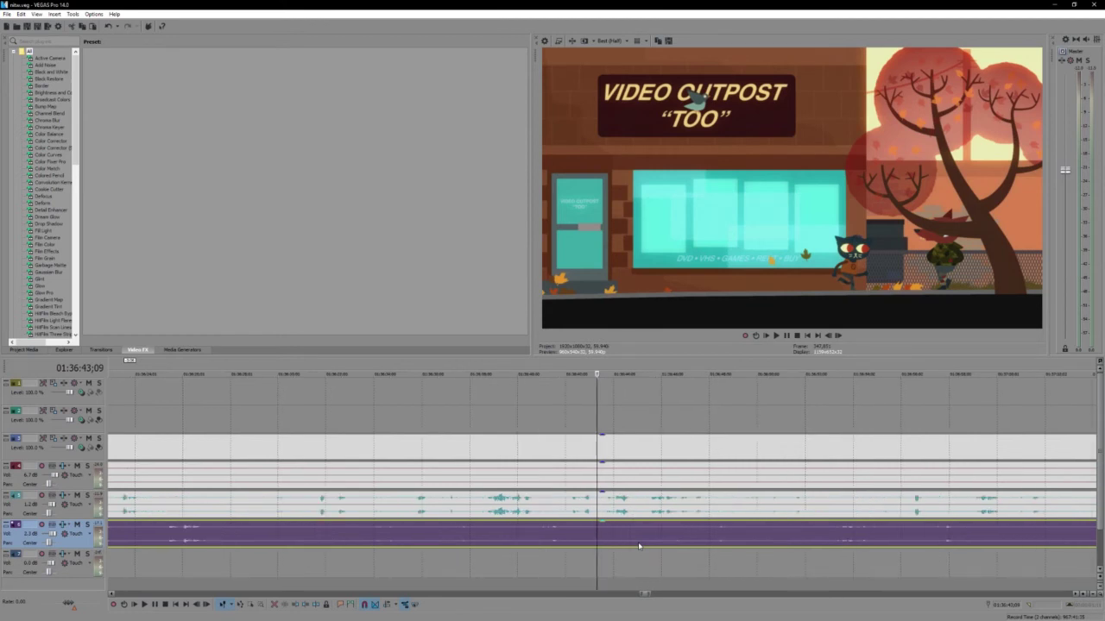
{"action": "key", "text": "space"}
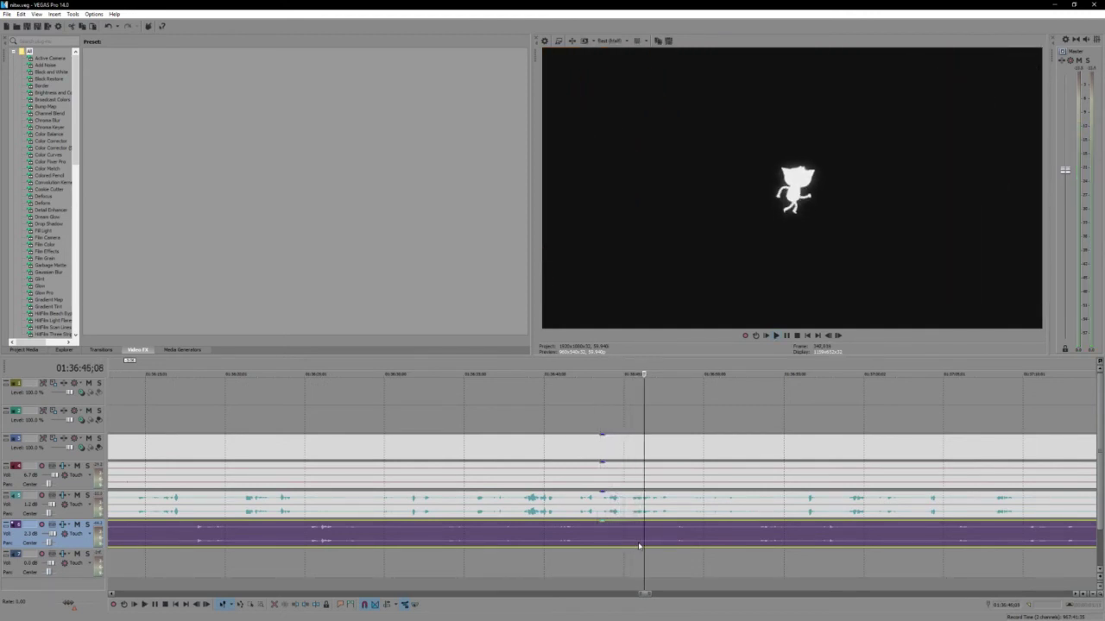
{"action": "key", "text": "space"}
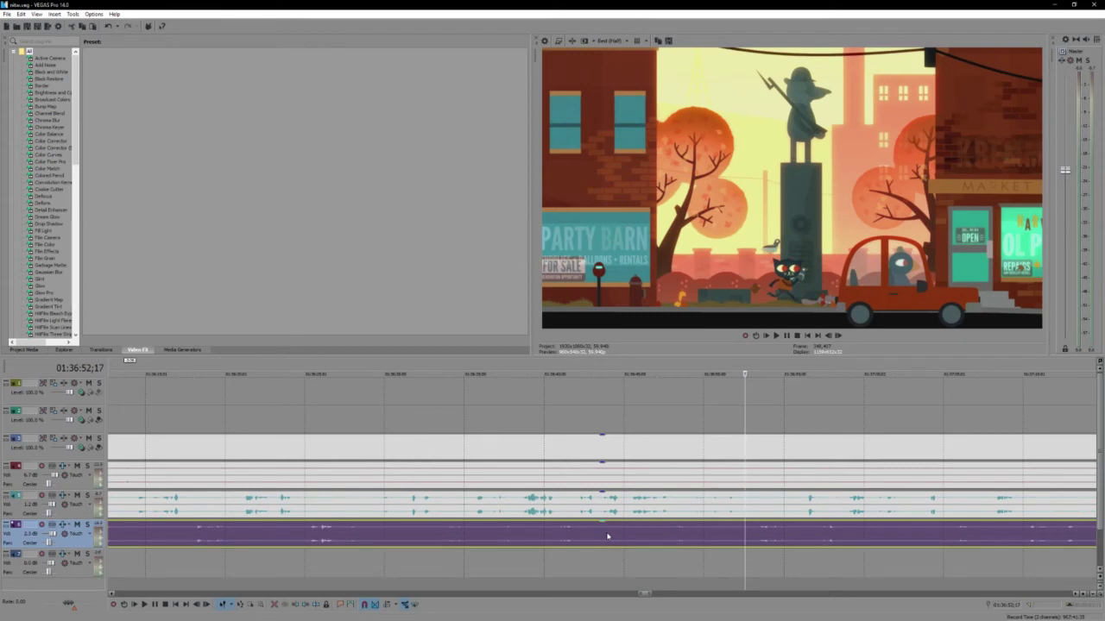
Play on from about 01:36:55 to 01:37:09, reviewing the audio into the shop counter dialogue
{"action": "key", "text": "space"}
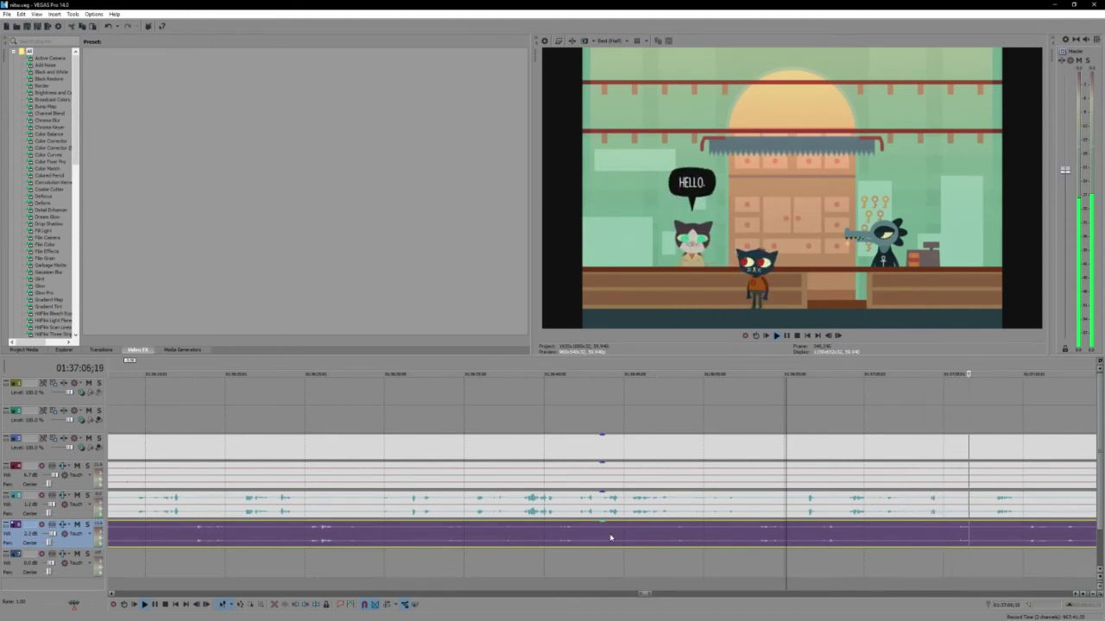
{"action": "scroll", "coordinate": [612, 536], "scroll_direction": "down", "scroll_amount": 3}
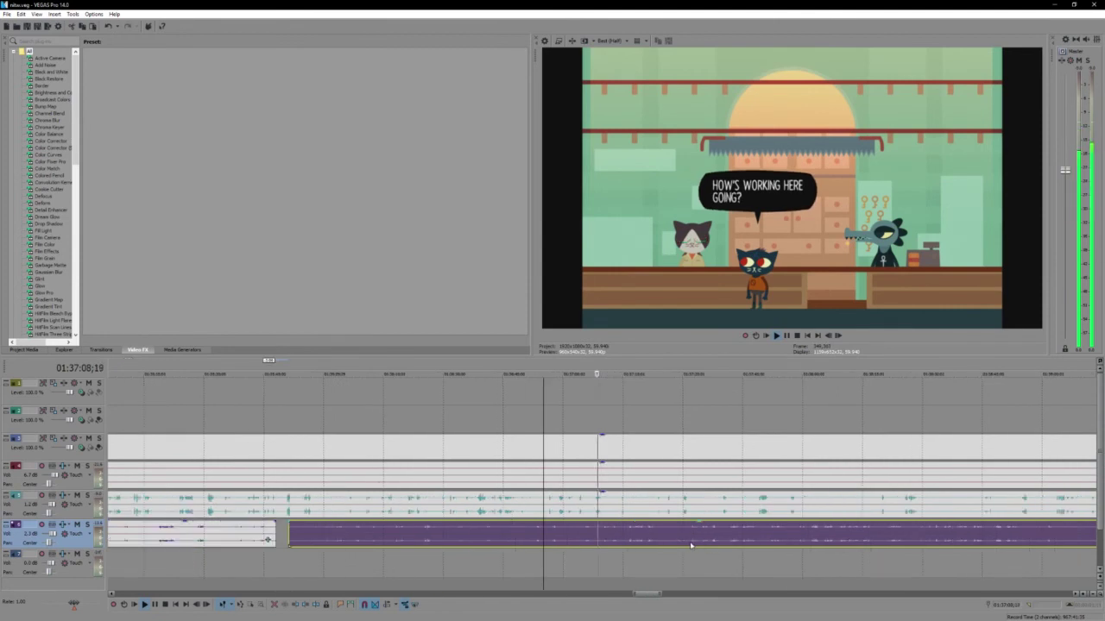
{"action": "scroll", "coordinate": [636, 538], "scroll_direction": "up", "scroll_amount": 3}
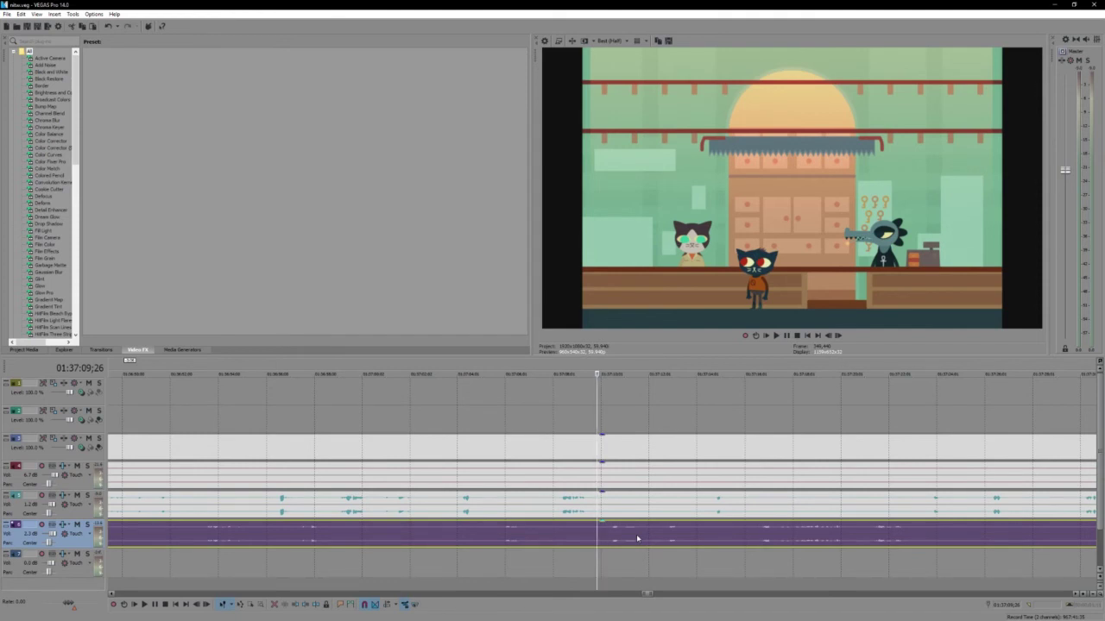
Play the shop counter dialogue from about 01:37:10 to 01:37:18, checking the purple and teal audio
{"action": "scroll", "coordinate": [636, 538], "scroll_direction": "up", "scroll_amount": 2}
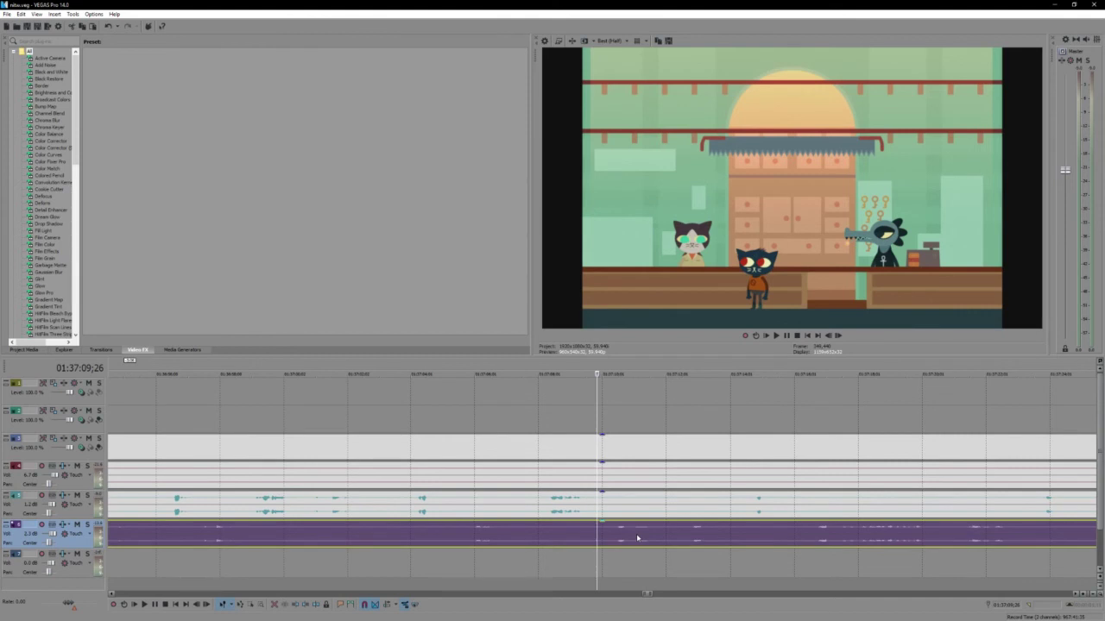
{"action": "scroll", "coordinate": [637, 539], "scroll_direction": "up", "scroll_amount": 4}
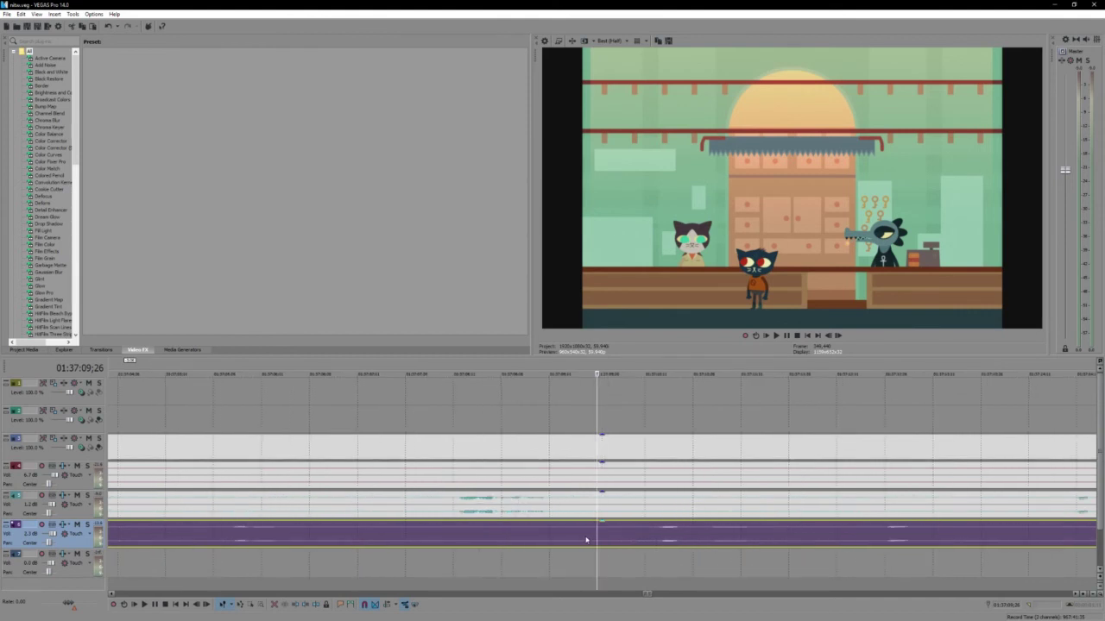
{"action": "scroll", "coordinate": [594, 541], "scroll_direction": "down", "scroll_amount": 2}
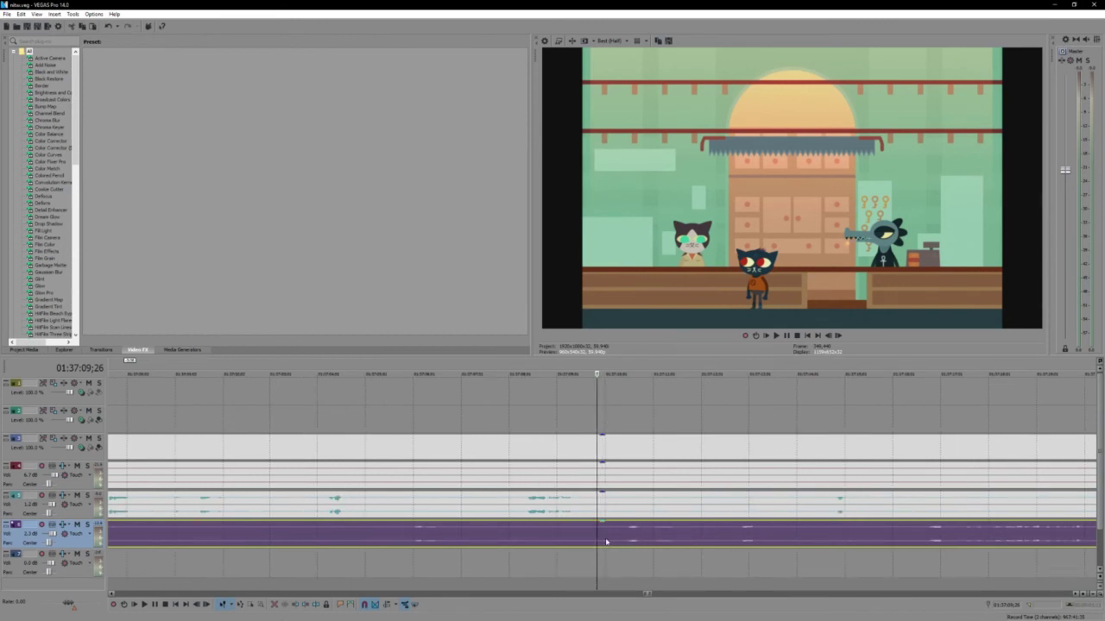
{"action": "left_click", "coordinate": [605, 542]}
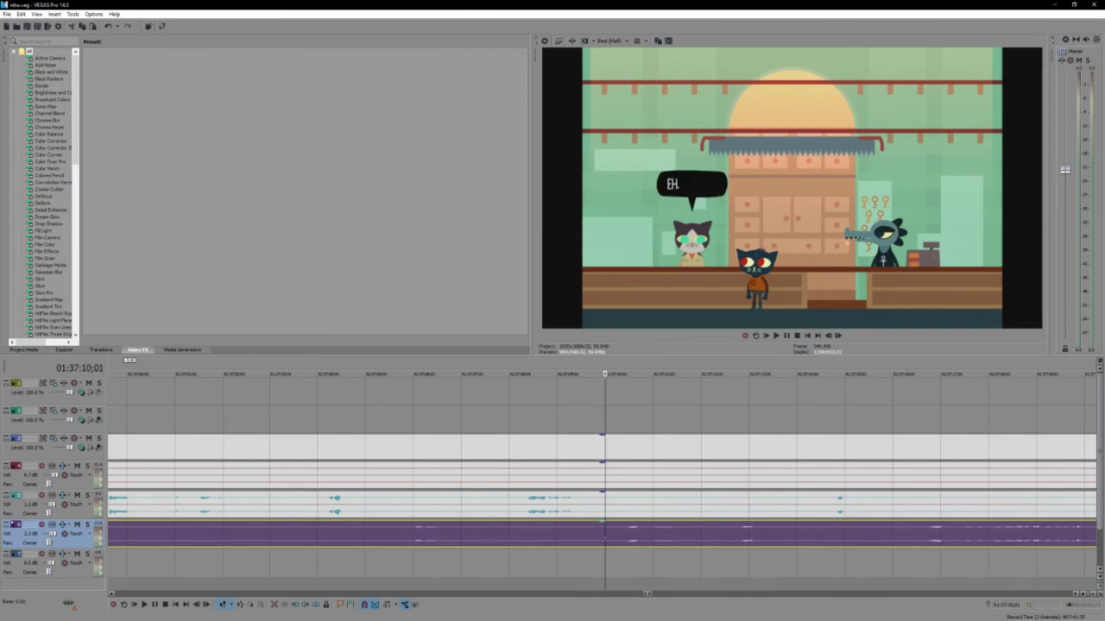
{"action": "key", "text": "space"}
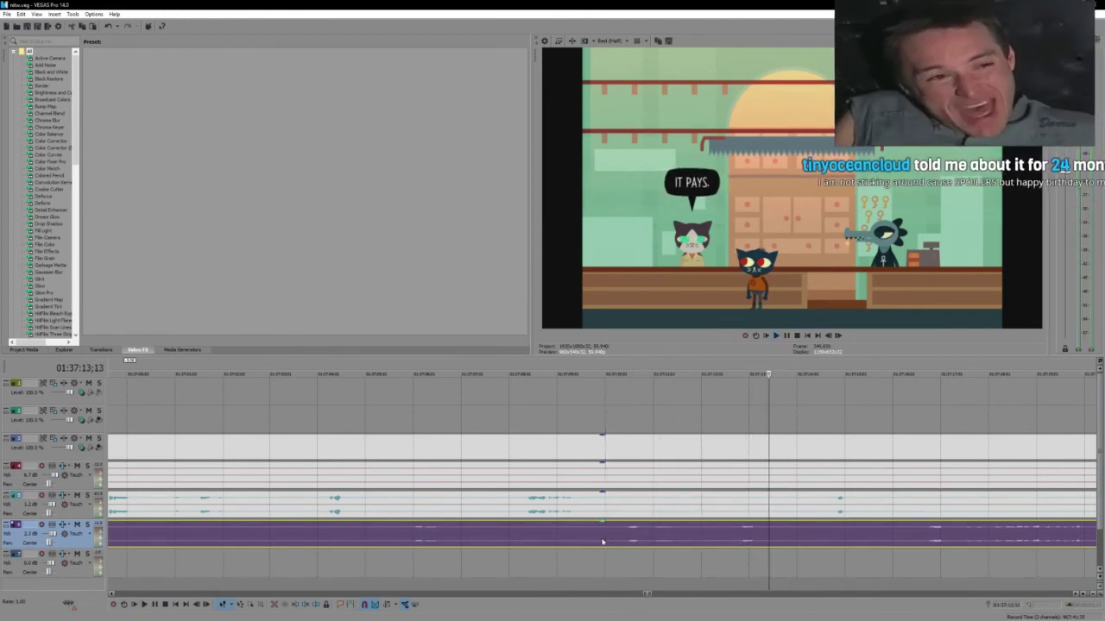
{"action": "key", "text": "space"}
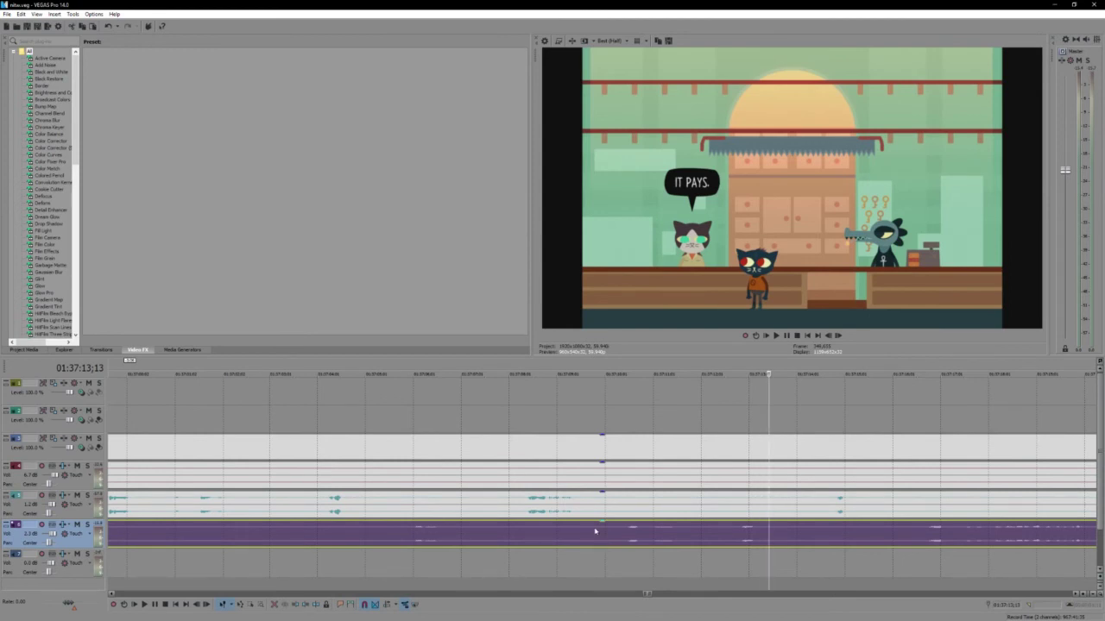
{"action": "key", "text": "space"}
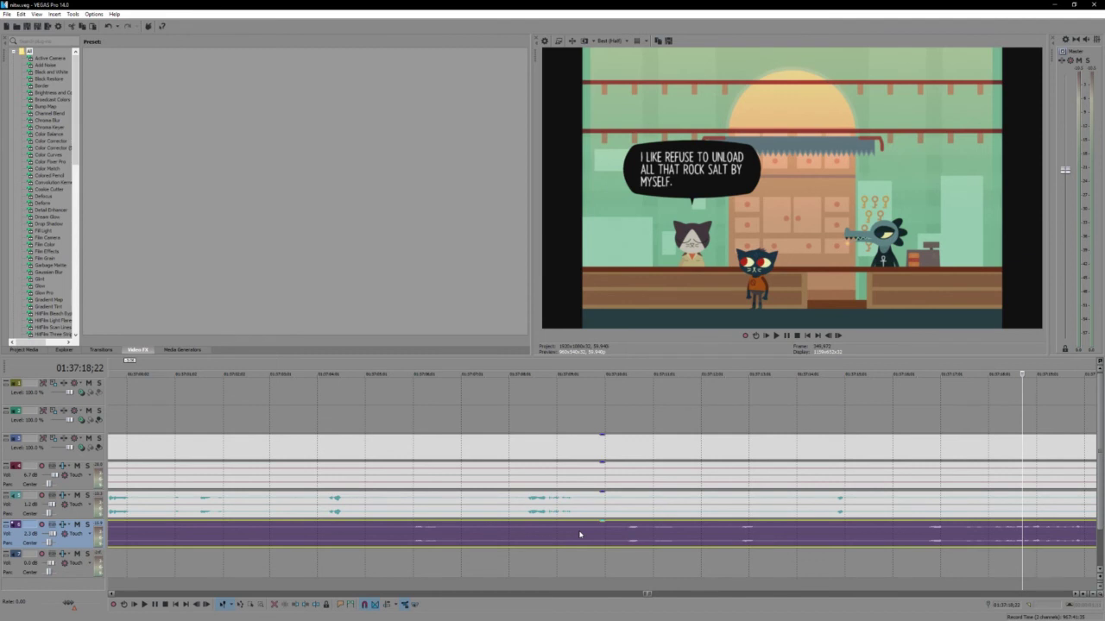
Review playback from about 01:37:16 to 01:37:59, following the counter dialogue and its purple audio
{"action": "scroll", "coordinate": [809, 566], "scroll_direction": "up", "scroll_amount": 2}
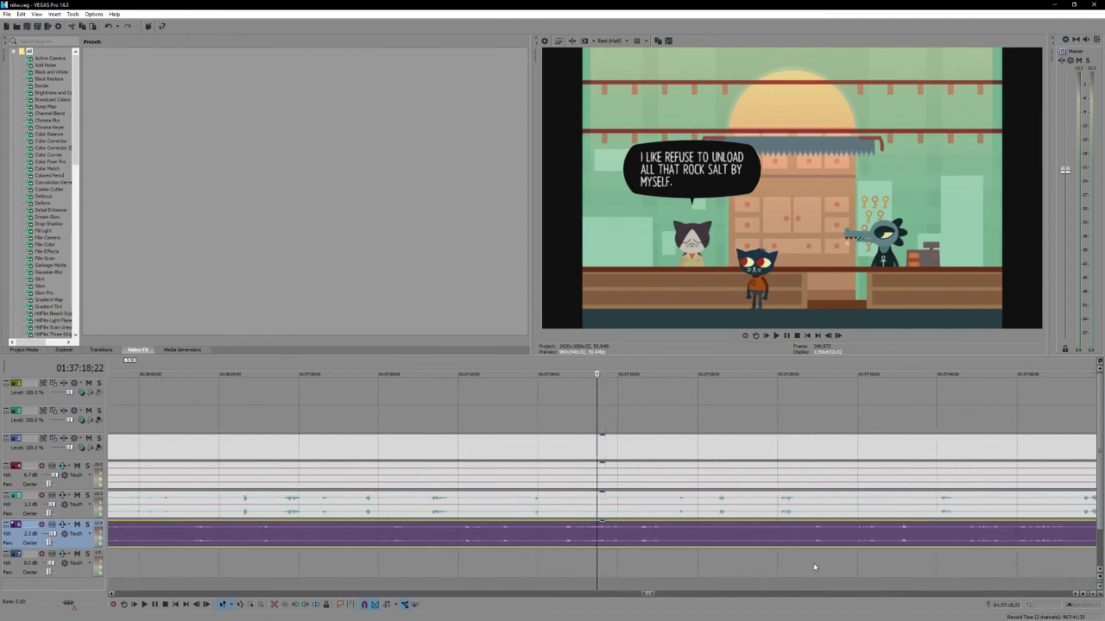
{"action": "left_click", "coordinate": [557, 537]}
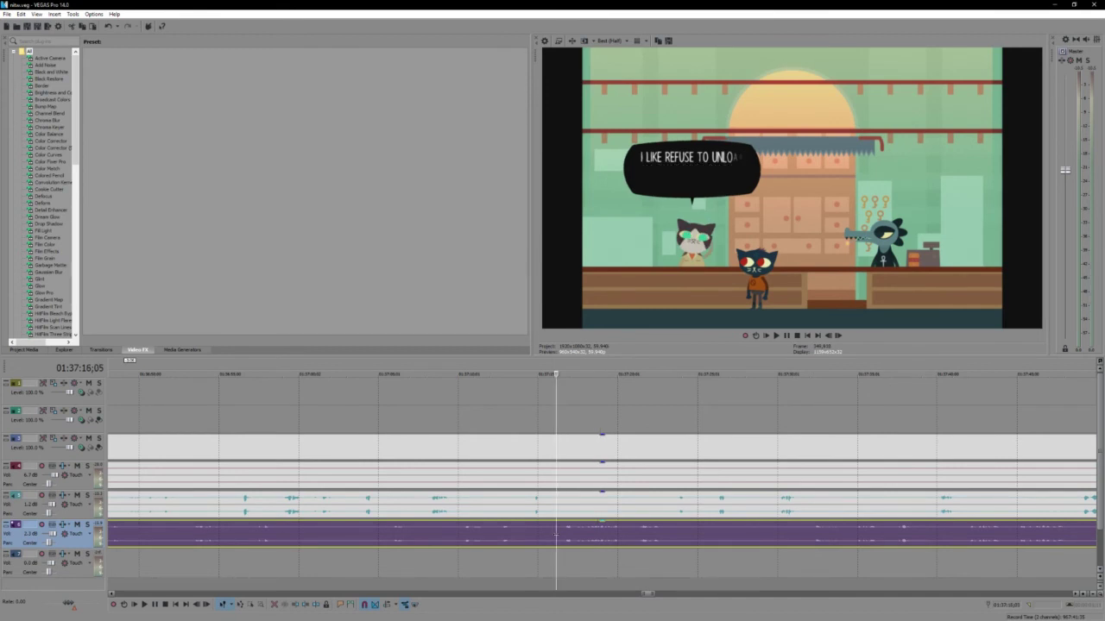
{"action": "key", "text": "space"}
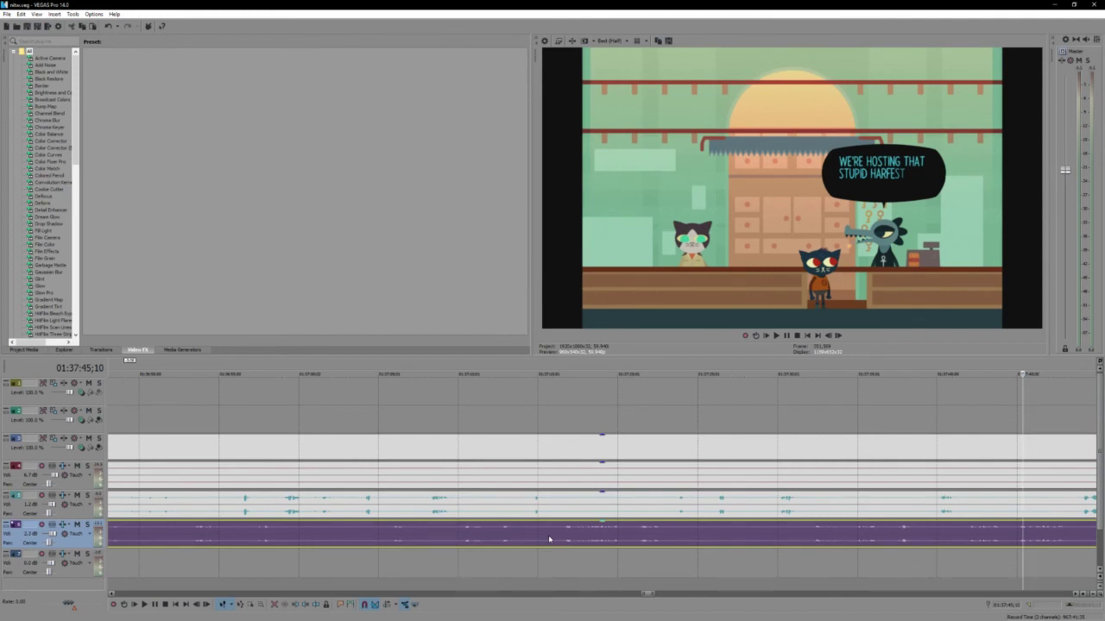
{"action": "key", "text": "backslash"}
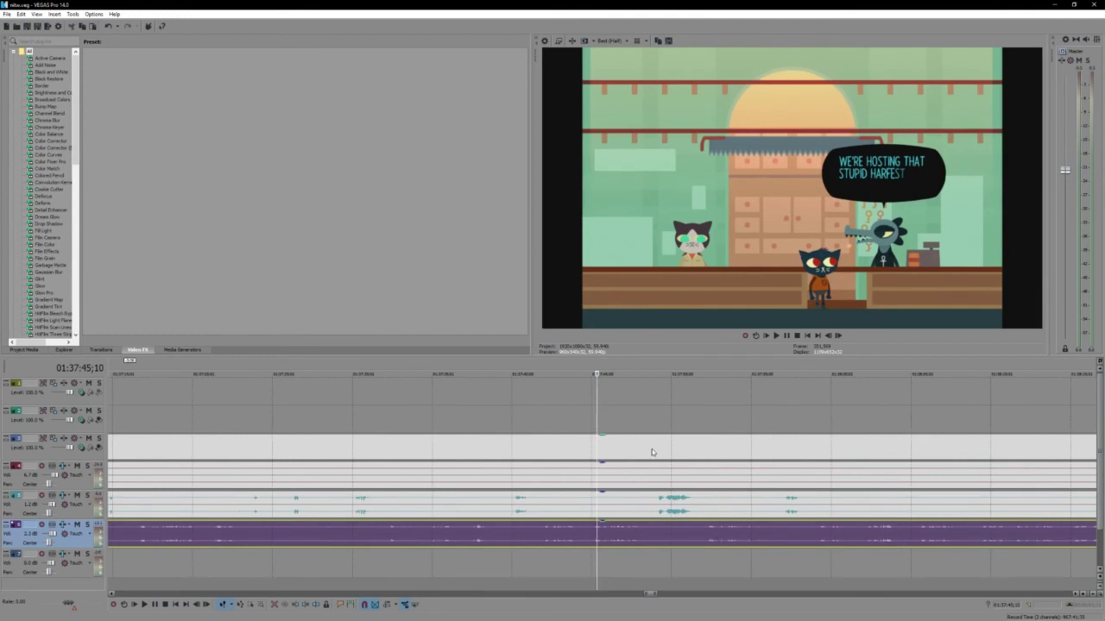
{"action": "key", "text": "space"}
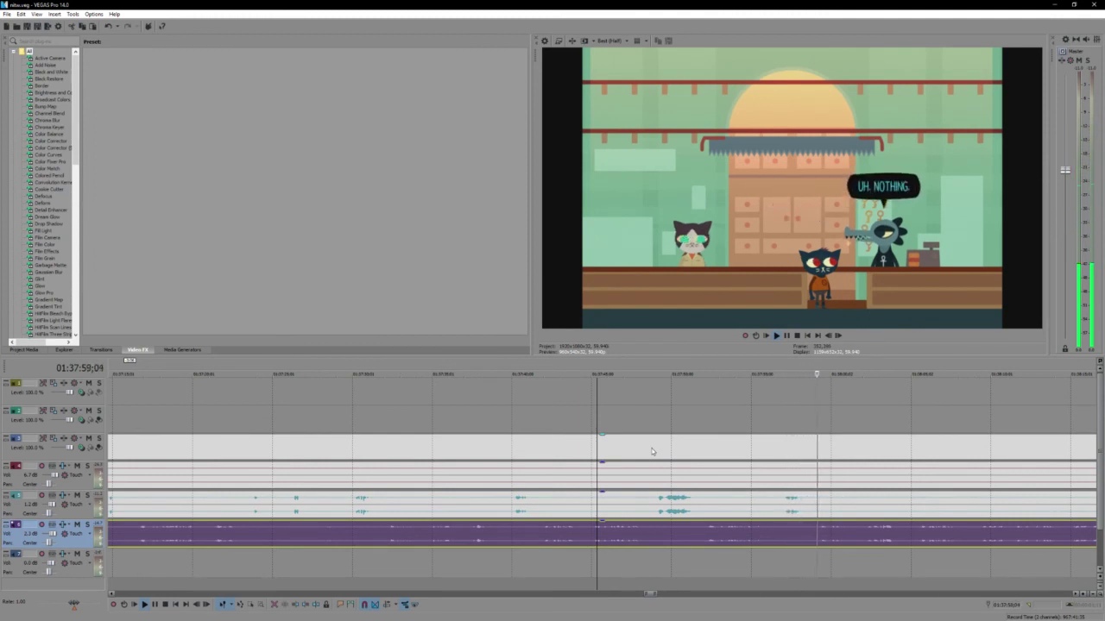
Skip through the dialogue after 01:38:01 to the employee lines around 01:38:21, returning to about 01:38:14
{"action": "scroll", "coordinate": [651, 450], "scroll_direction": "down", "scroll_amount": 5}
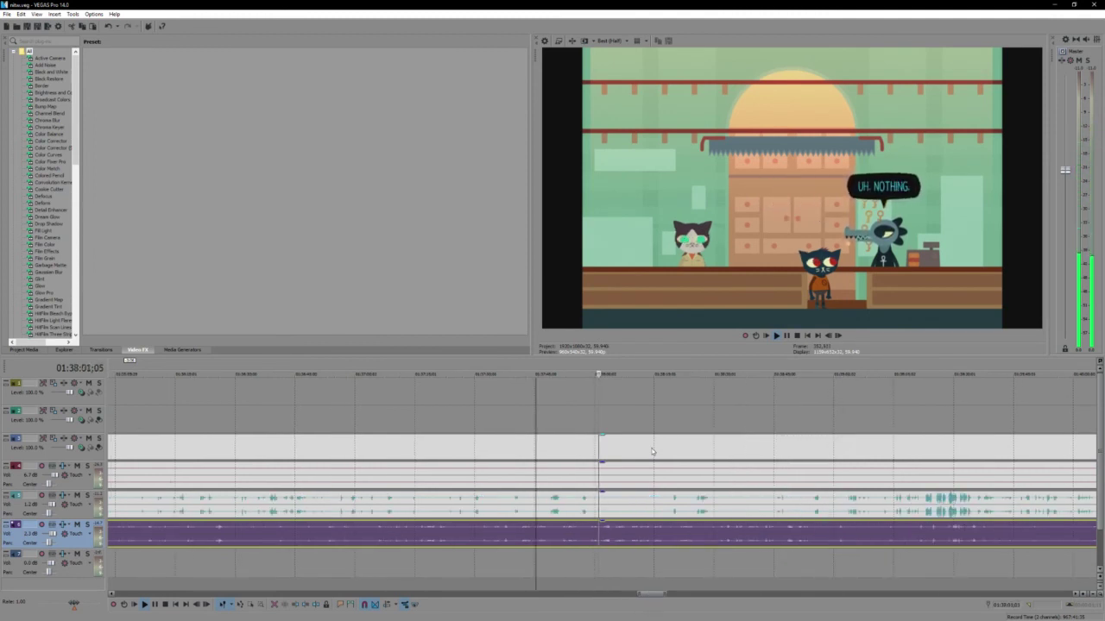
{"action": "left_click", "coordinate": [712, 535]}
{"action": "scroll", "coordinate": [712, 534], "scroll_direction": "up", "scroll_amount": 3}
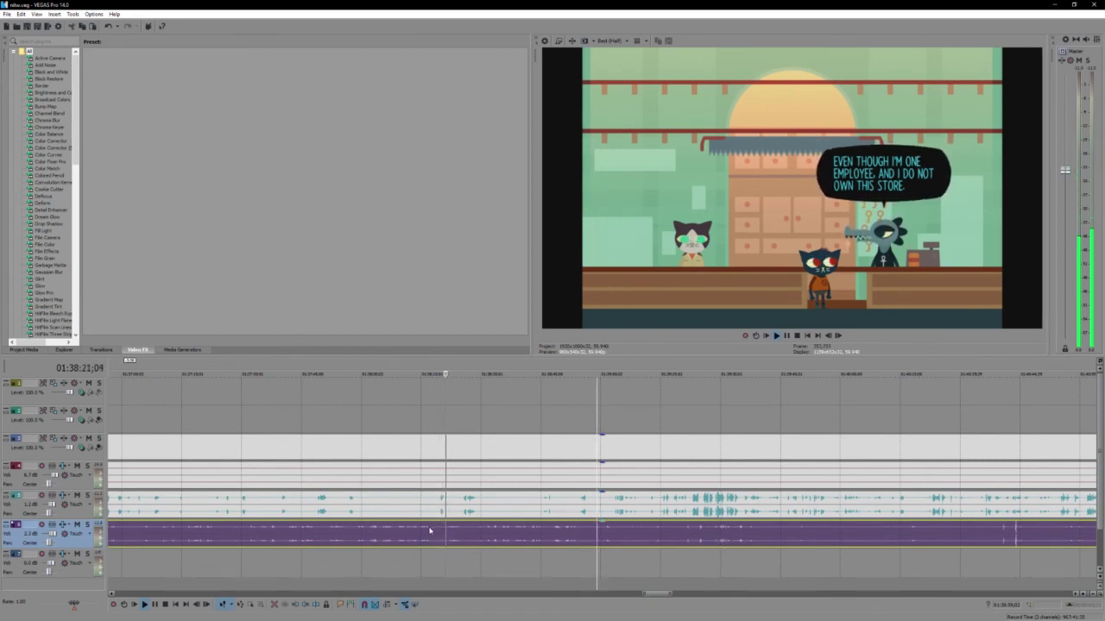
{"action": "key", "text": "space"}
{"action": "scroll", "coordinate": [421, 533], "scroll_direction": "up", "scroll_amount": 2}
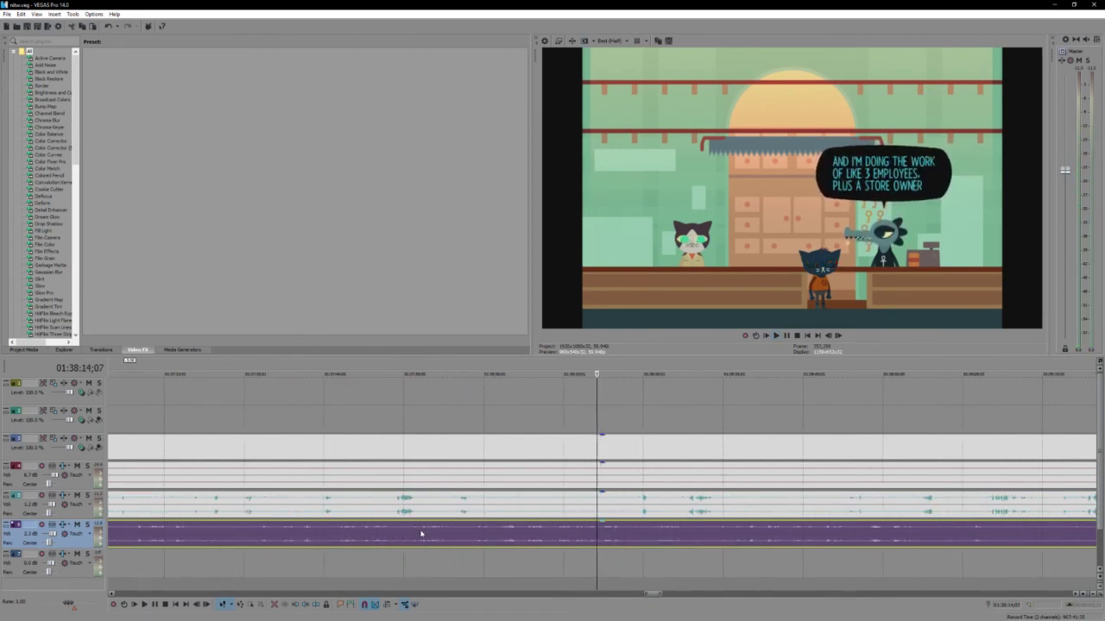
Recheck the employee lines from about 01:38:12 to 01:38:15 and survey the surrounding cuts on all tracks
{"action": "left_click", "coordinate": [585, 450]}
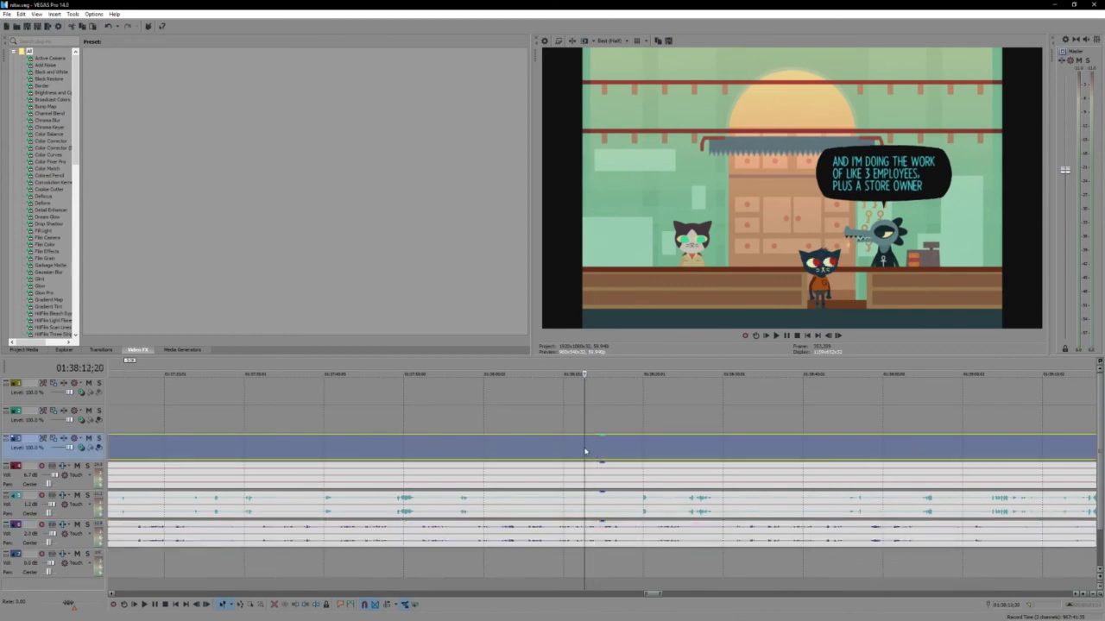
{"action": "left_click", "coordinate": [623, 542], "text": "shift"}
{"action": "scroll", "coordinate": [604, 533], "scroll_direction": "down", "scroll_amount": 6}
{"action": "key", "text": "space"}
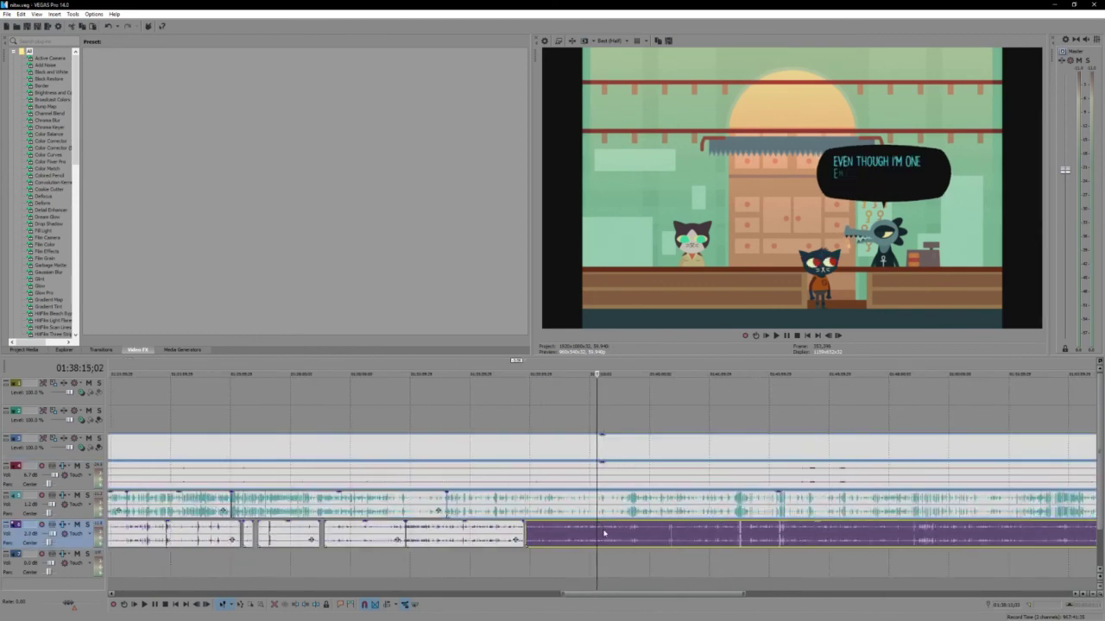
{"action": "scroll", "coordinate": [604, 533], "scroll_direction": "up", "scroll_amount": 2}
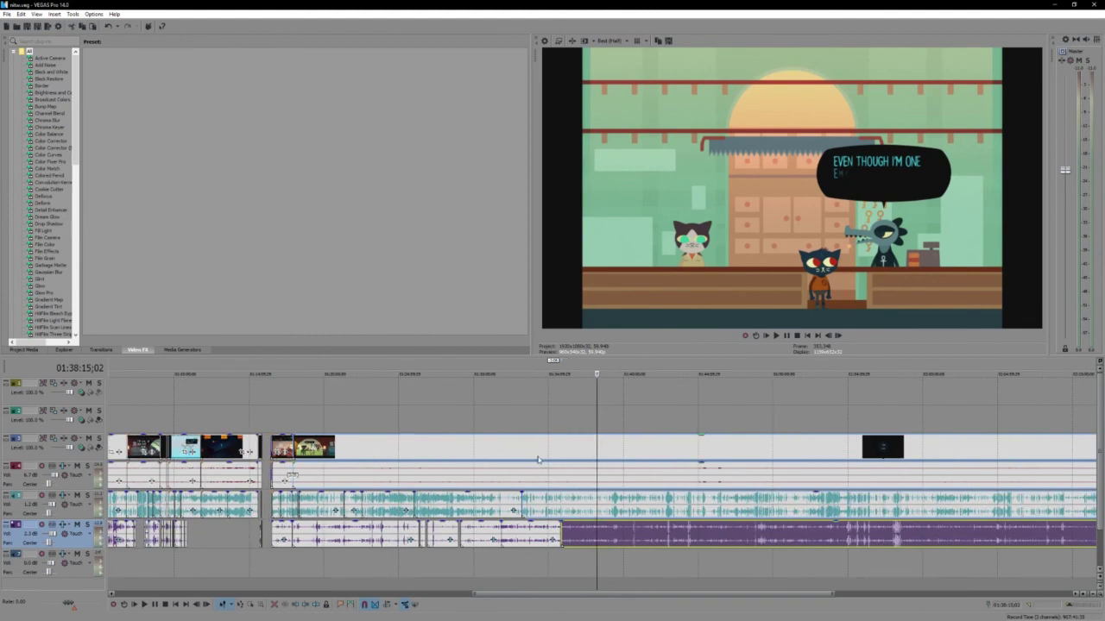
{"action": "scroll", "coordinate": [537, 459], "scroll_direction": "up", "scroll_amount": 4}
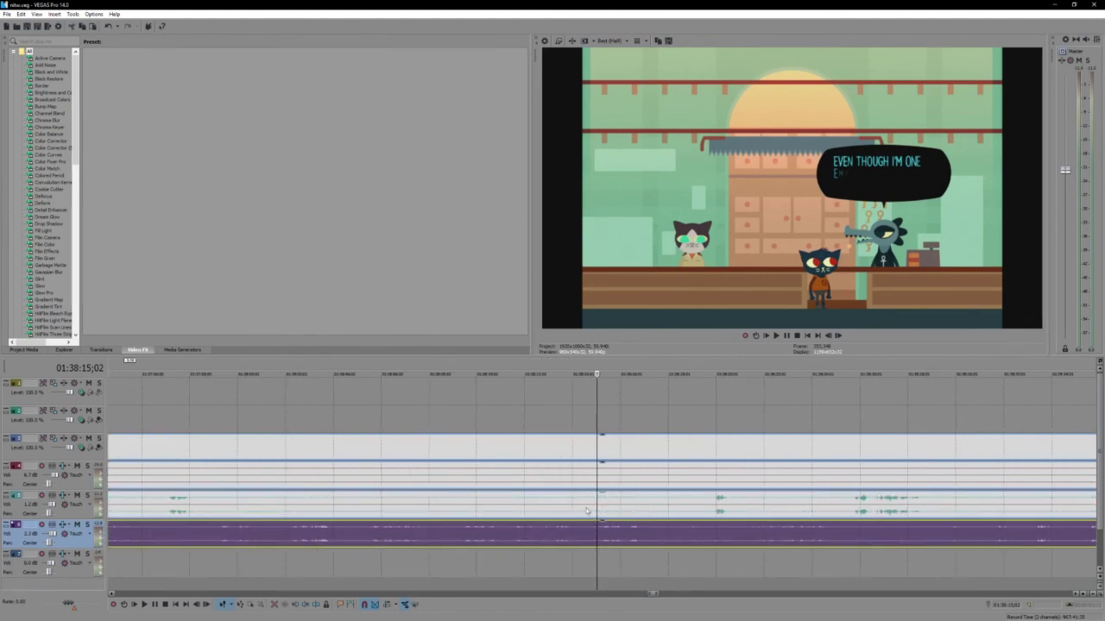
Split the purple and teal audio events at 01:38:14;29, as the "Even though I'm one employee" line starts
{"action": "left_click", "coordinate": [588, 459]}
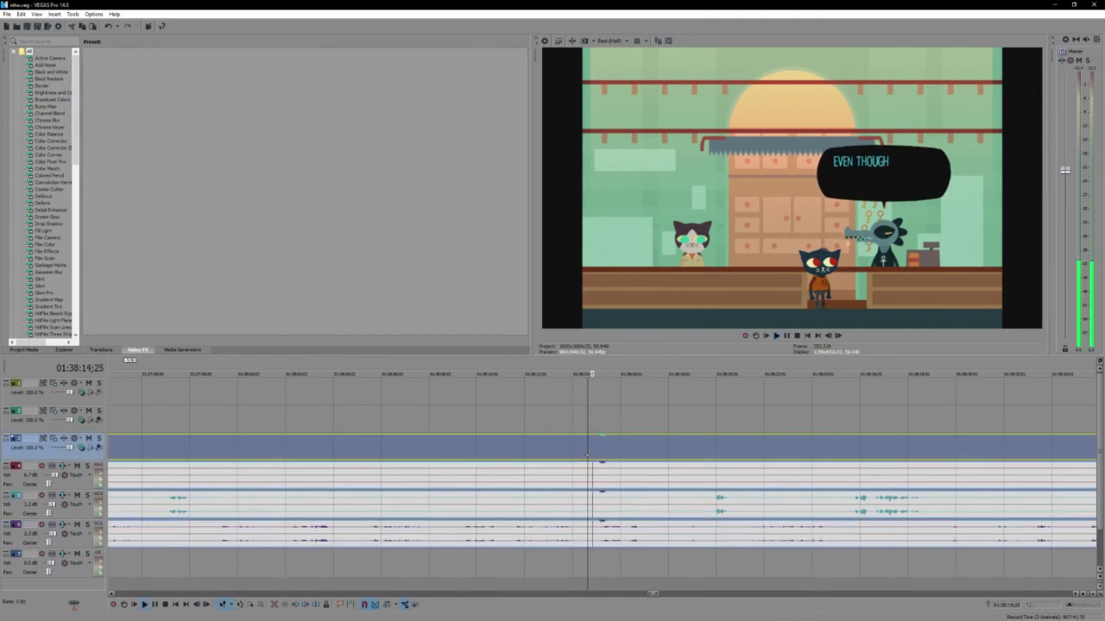
{"action": "left_click", "coordinate": [595, 540]}
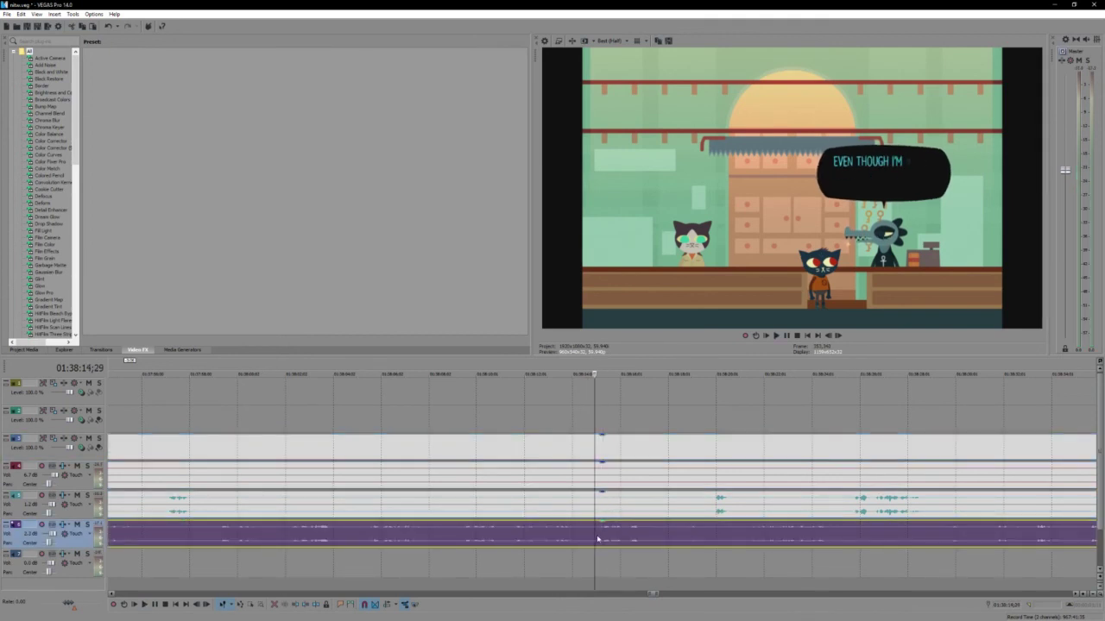
{"action": "key", "text": "s"}
{"action": "left_click", "coordinate": [595, 503]}
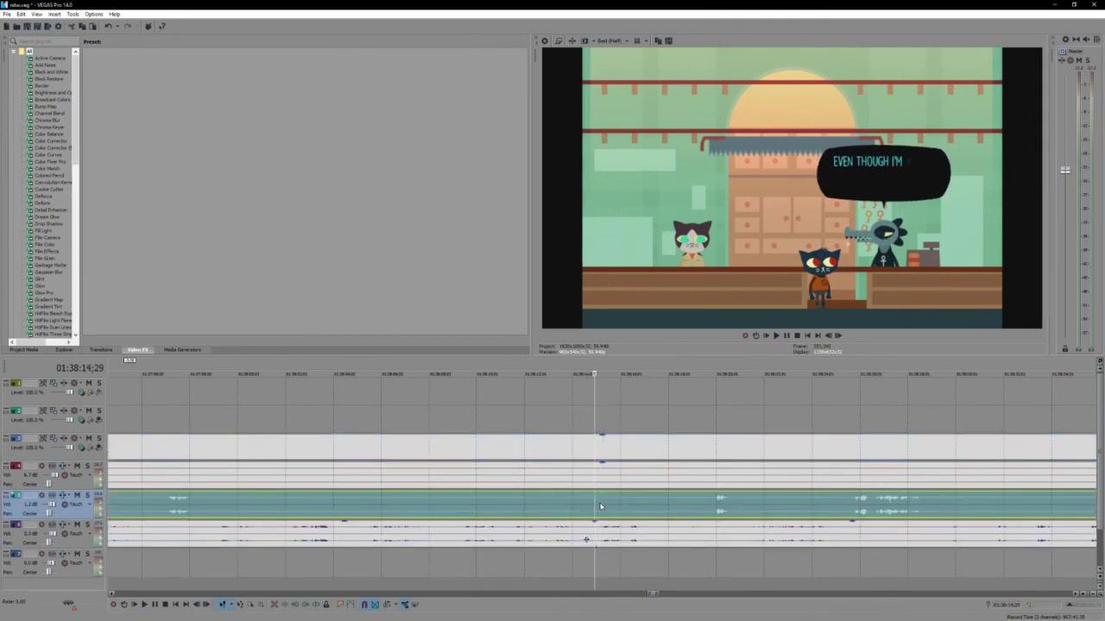
{"action": "key", "text": "s"}
Trim the start of the teal and purple pieces after the split together to about 01:38:21
{"action": "left_click", "coordinate": [621, 533], "text": "ctrl"}
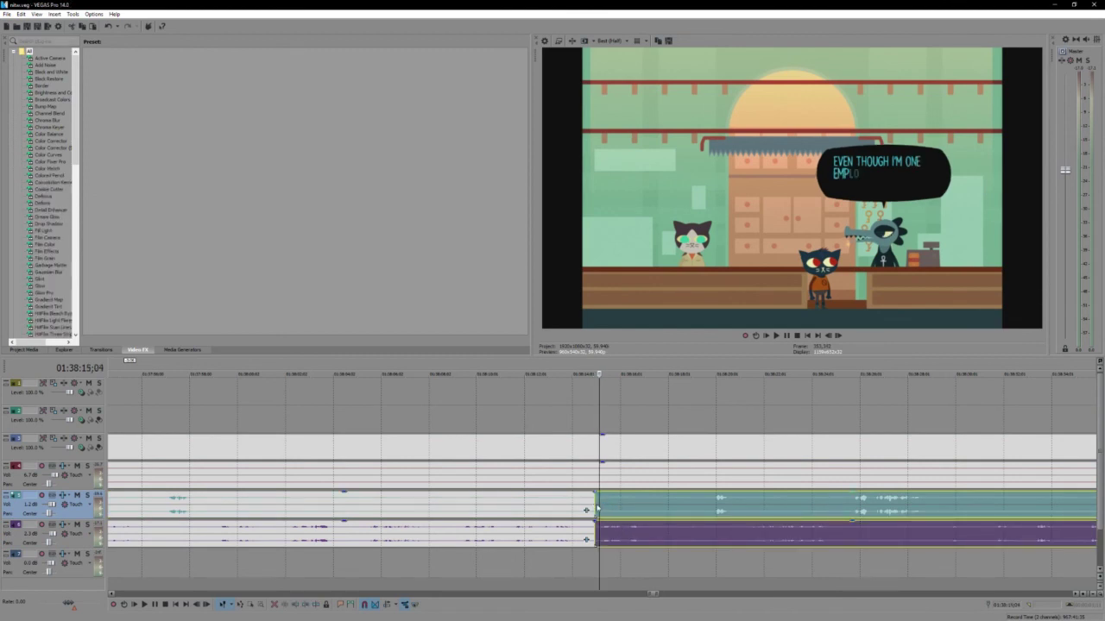
{"action": "left_click_drag", "start_coordinate": [597, 509], "coordinate": [735, 501]}
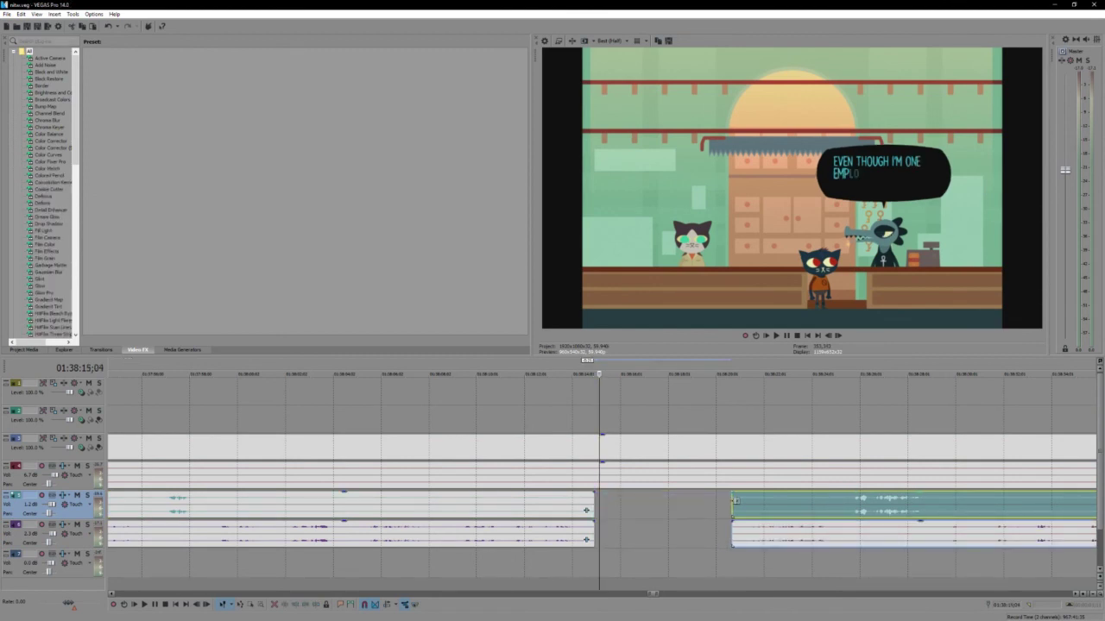
{"action": "left_click", "coordinate": [741, 500]}
Split the teal and purple audio at 01:38:24;24 and move the short pieces back against the cut at 01:38:14;29
{"action": "key", "text": "space"}
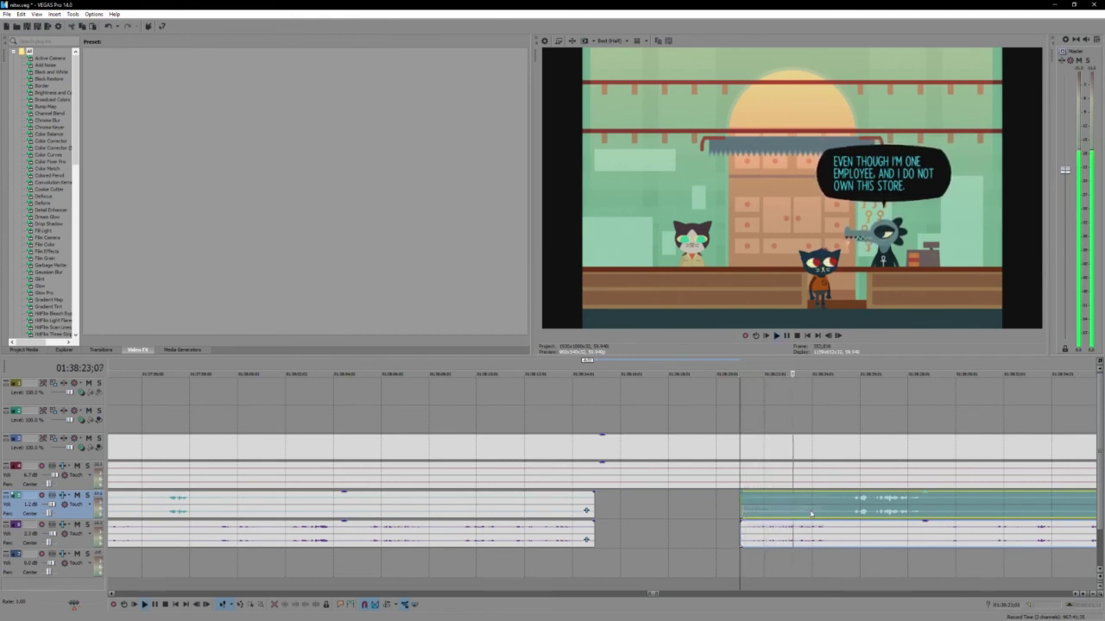
{"action": "key", "text": "Return"}
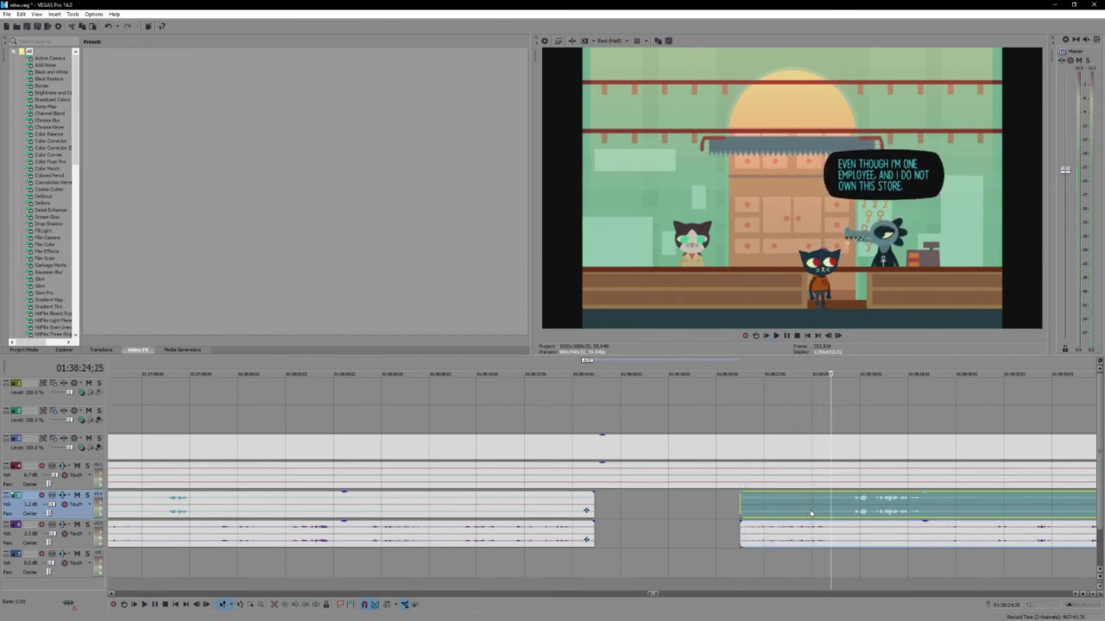
{"action": "key", "text": "s"}
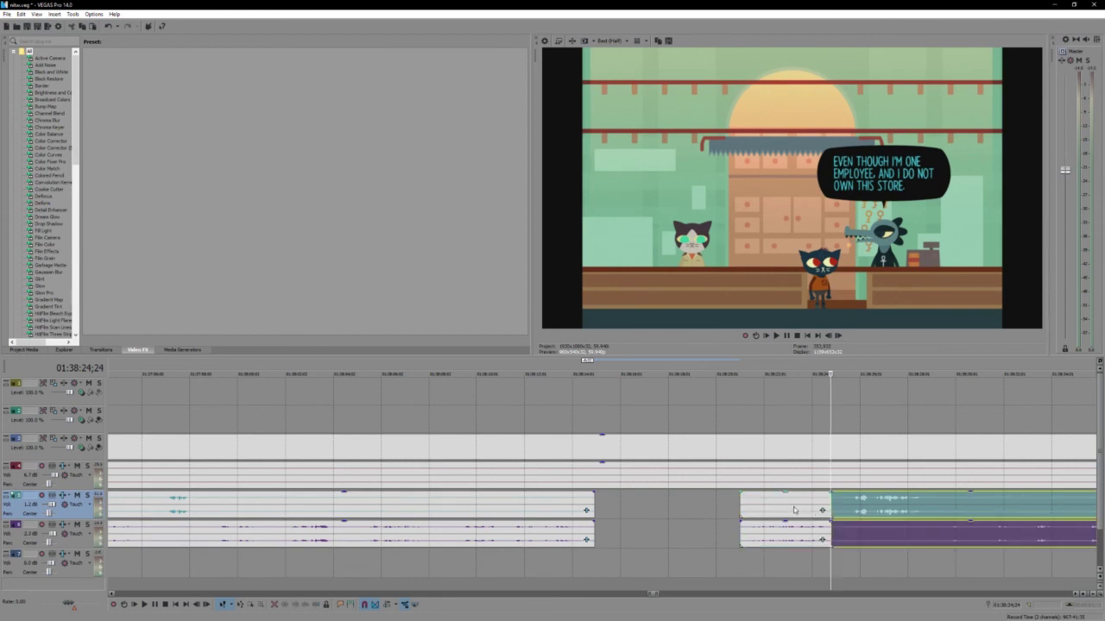
{"action": "left_click_drag", "start_coordinate": [796, 511], "coordinate": [641, 472]}
Split the video and its red audio at 01:38:16;12 and trim the start of the following part to about 01:38:22
{"action": "left_click", "coordinate": [636, 452]}
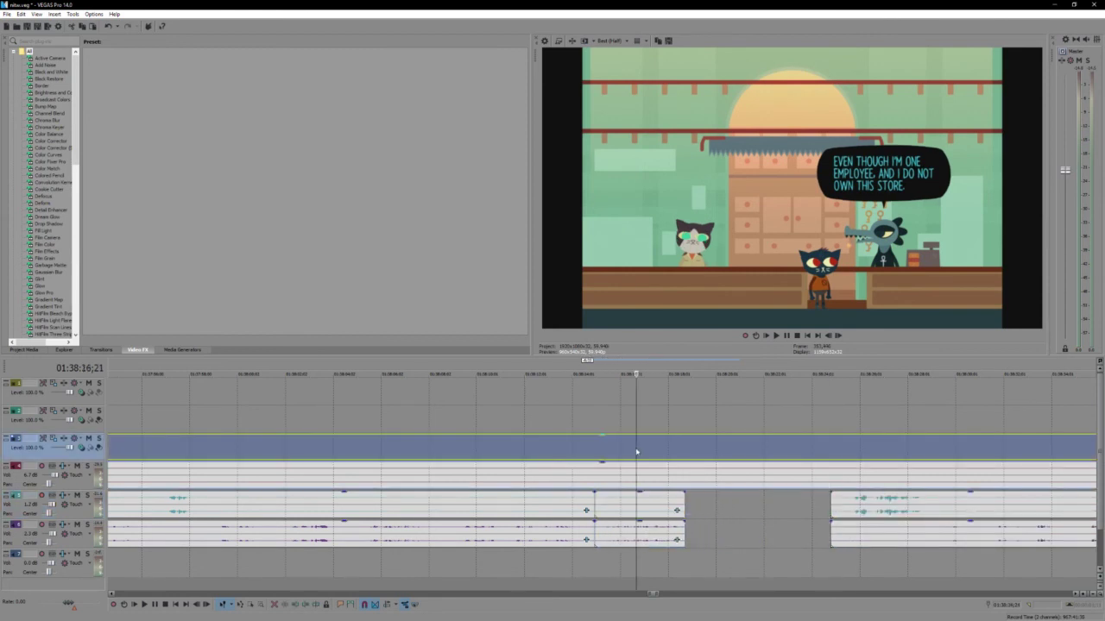
{"action": "left_click", "coordinate": [630, 452]}
{"action": "key", "text": "s"}
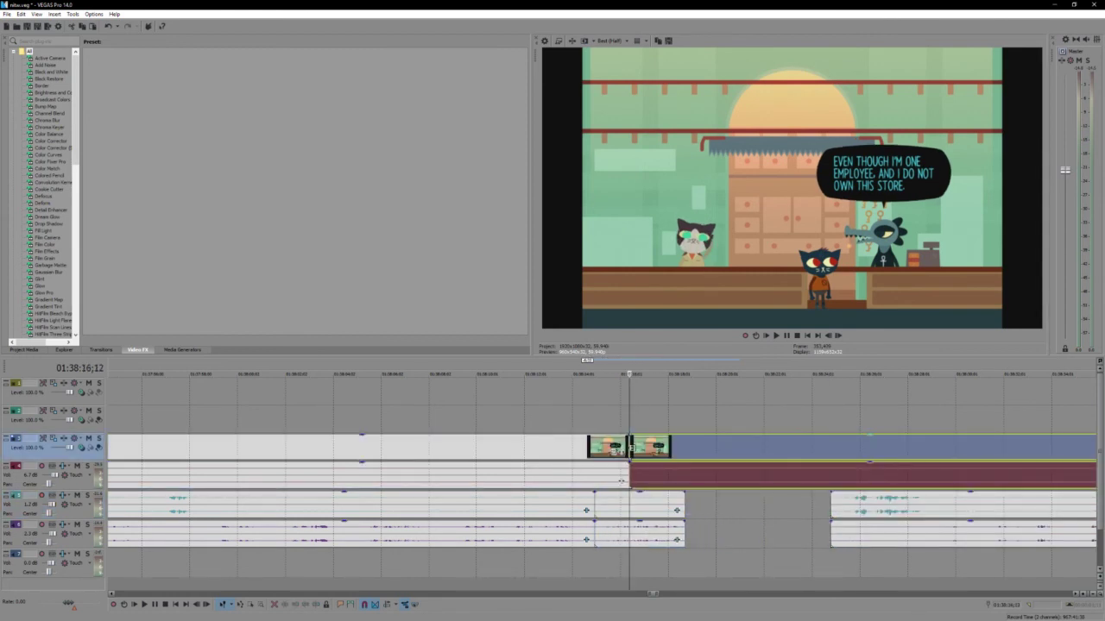
{"action": "left_click_drag", "start_coordinate": [658, 447], "coordinate": [803, 447]}
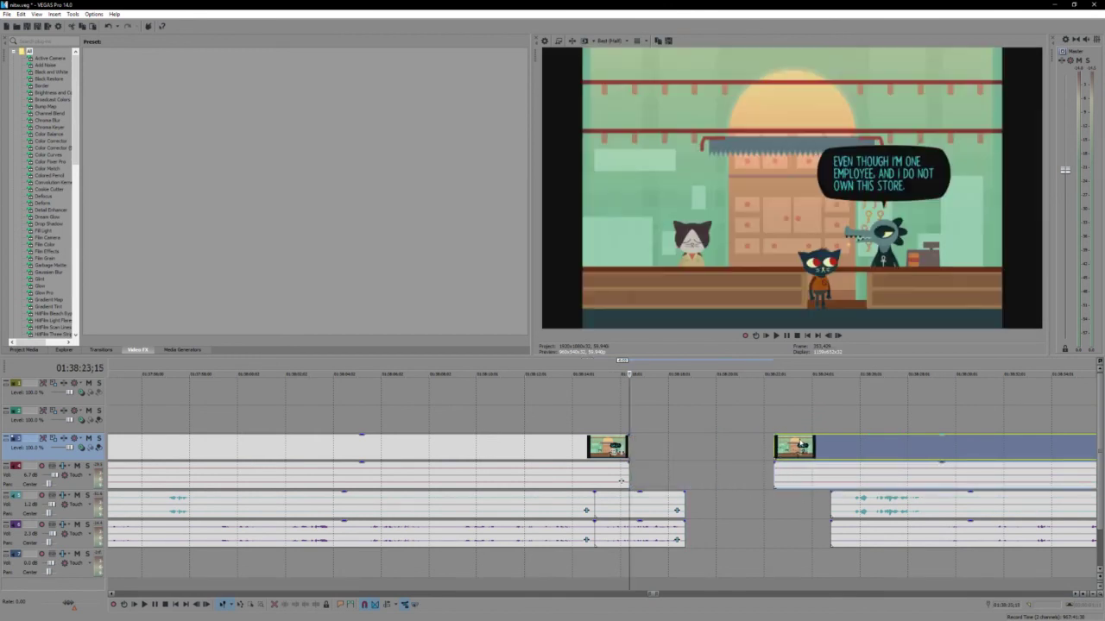
Move the remaining video, red, teal and purple events earlier together, closing the gaps on all four tracks
{"action": "left_click", "coordinate": [798, 445]}
{"action": "left_click", "coordinate": [868, 542], "text": "ctrl"}
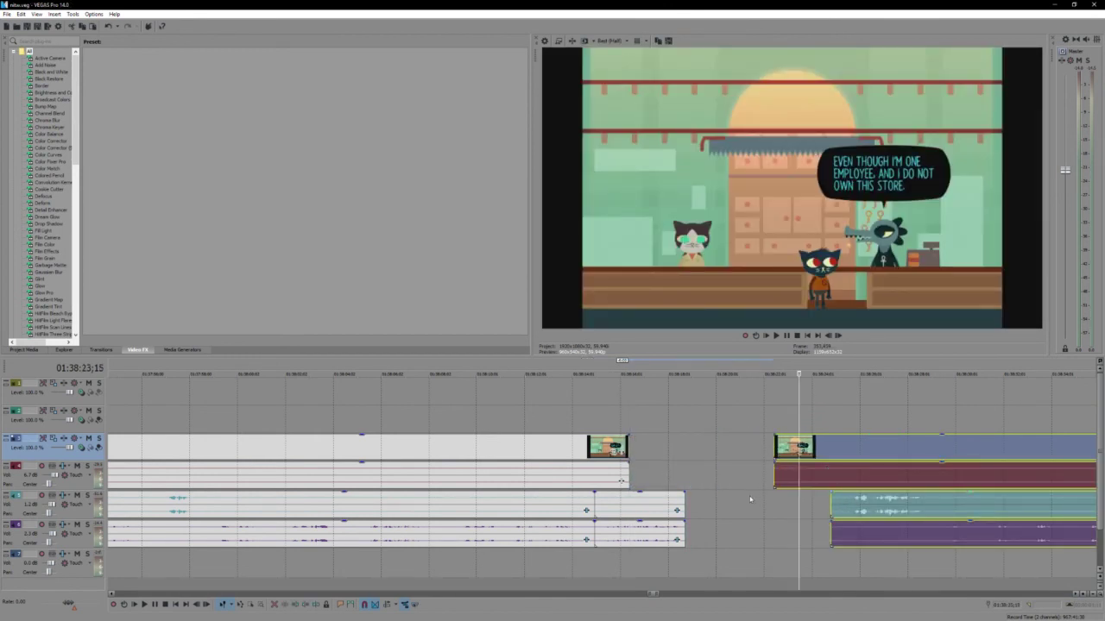
{"action": "left_click_drag", "start_coordinate": [853, 501], "coordinate": [710, 499]}
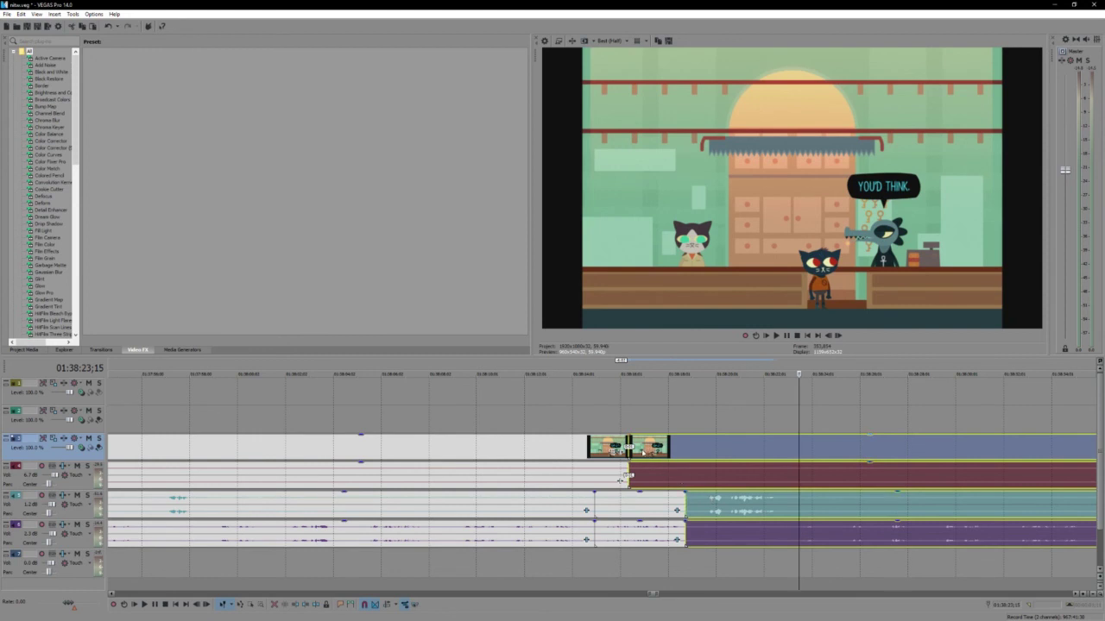
Overlap the video and red audio pieces in a short crossfade at the cut, and mark a loop region from about 01:38:14 to 01:38:19
{"action": "left_click", "coordinate": [636, 454]}
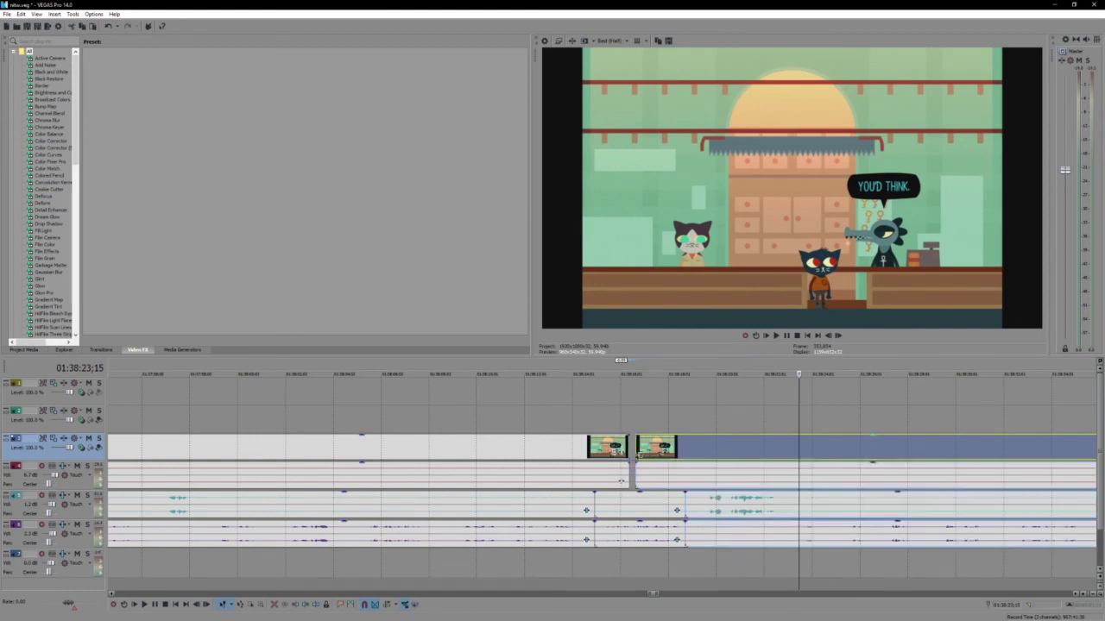
{"action": "mouse_move", "coordinate": [639, 456]}
{"action": "left_mouse_down"}
{"action": "mouse_move", "coordinate": [629, 461]}
{"action": "mouse_move", "coordinate": [637, 445]}
{"action": "left_mouse_up"}
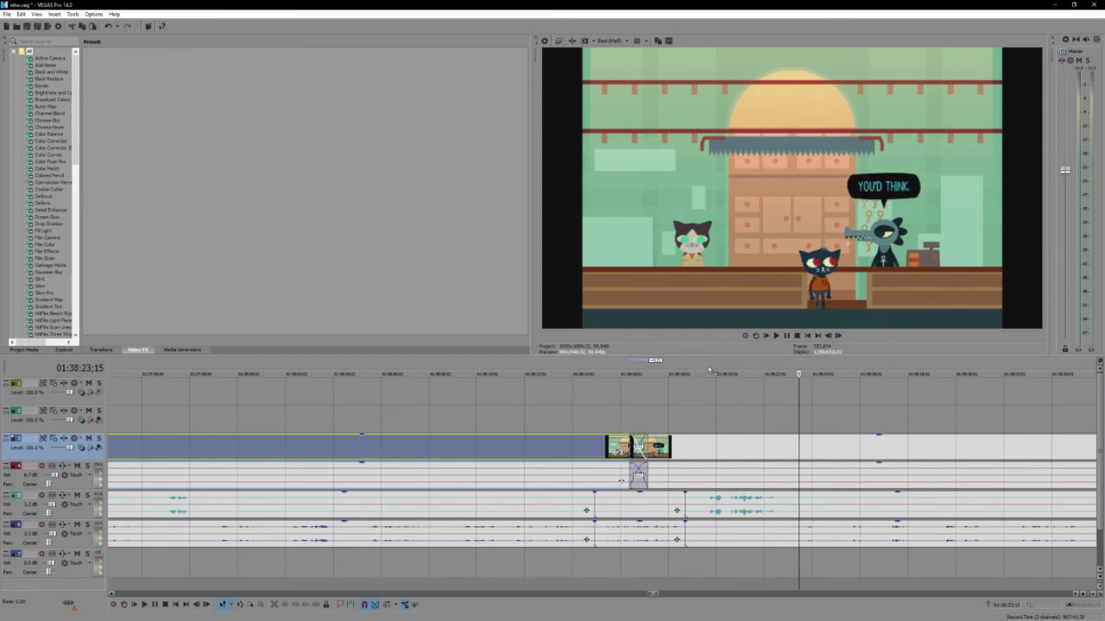
{"action": "left_click_drag", "start_coordinate": [709, 370], "coordinate": [577, 397]}
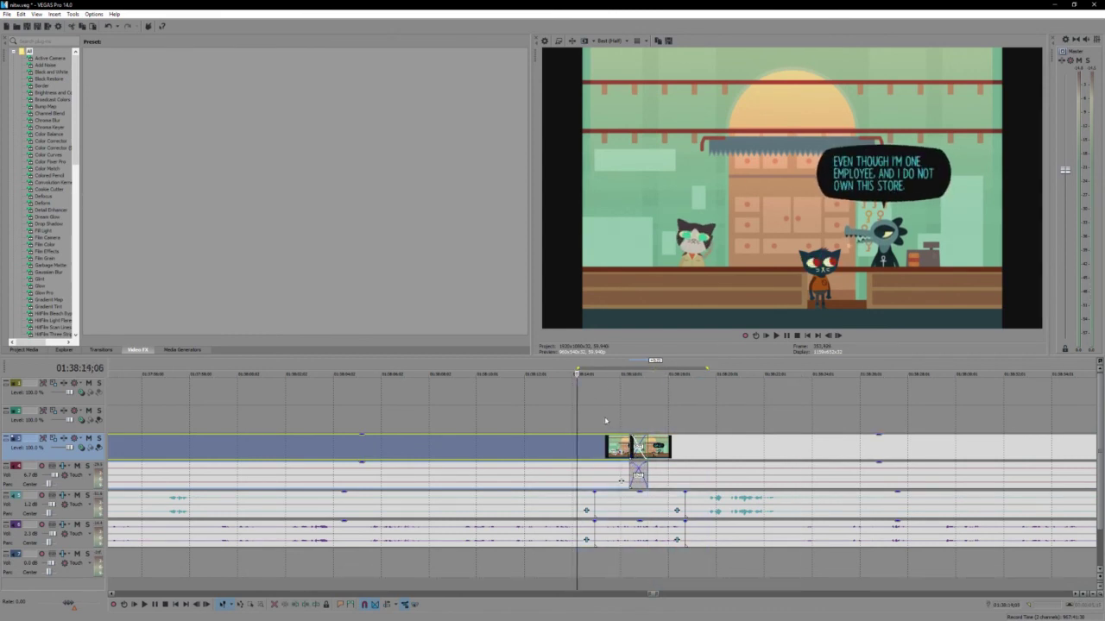
Preview the video and red audio crossfade, and shift it later so the overlap starts at about 01:38:17
{"action": "left_click", "coordinate": [615, 420]}
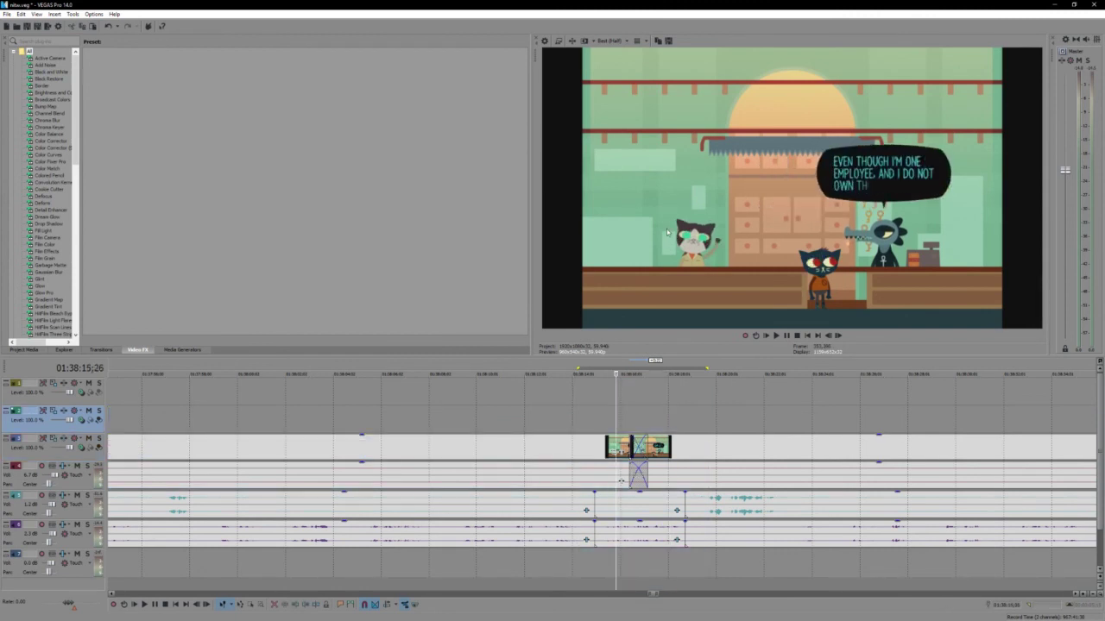
{"action": "key", "text": "space"}
{"action": "scroll", "coordinate": [667, 390], "scroll_direction": "down", "scroll_amount": 1}
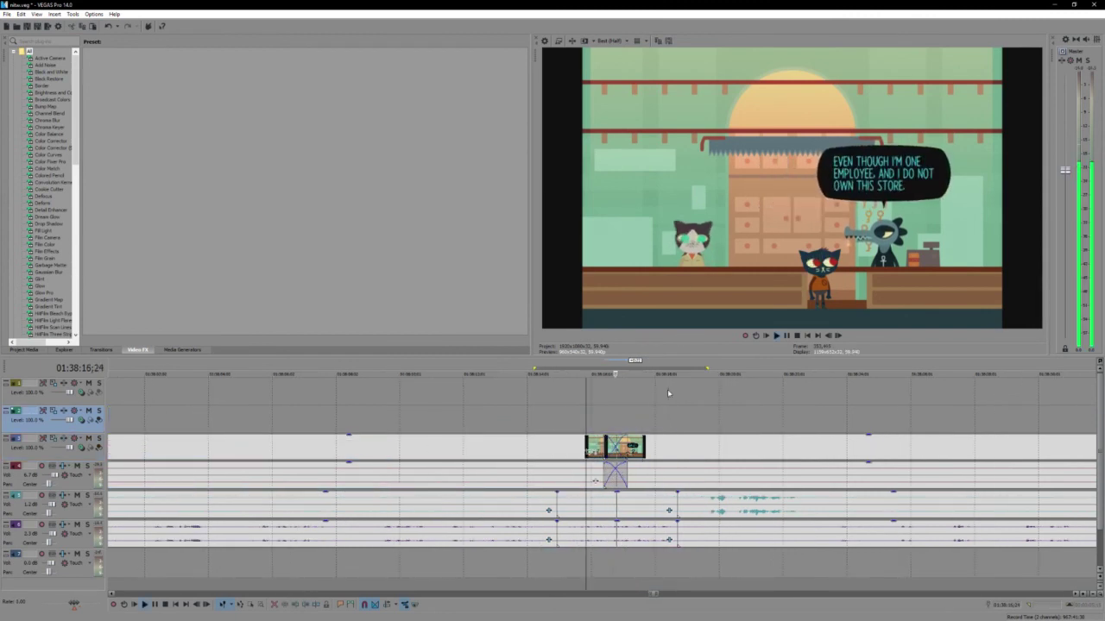
{"action": "key", "text": "space"}
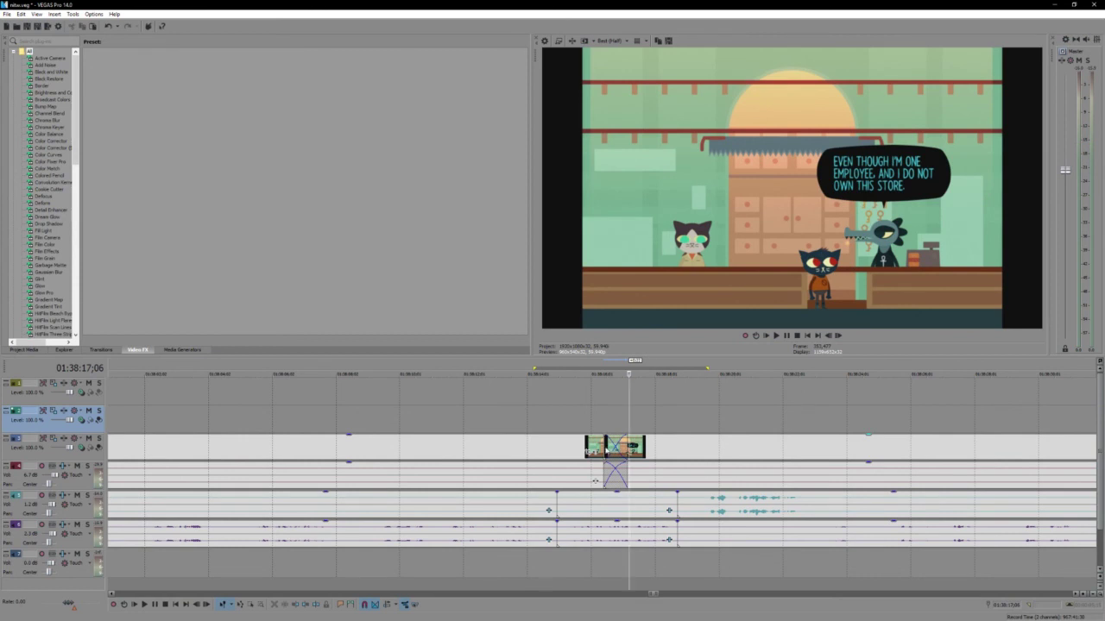
{"action": "left_click_drag", "start_coordinate": [607, 448], "coordinate": [632, 446]}
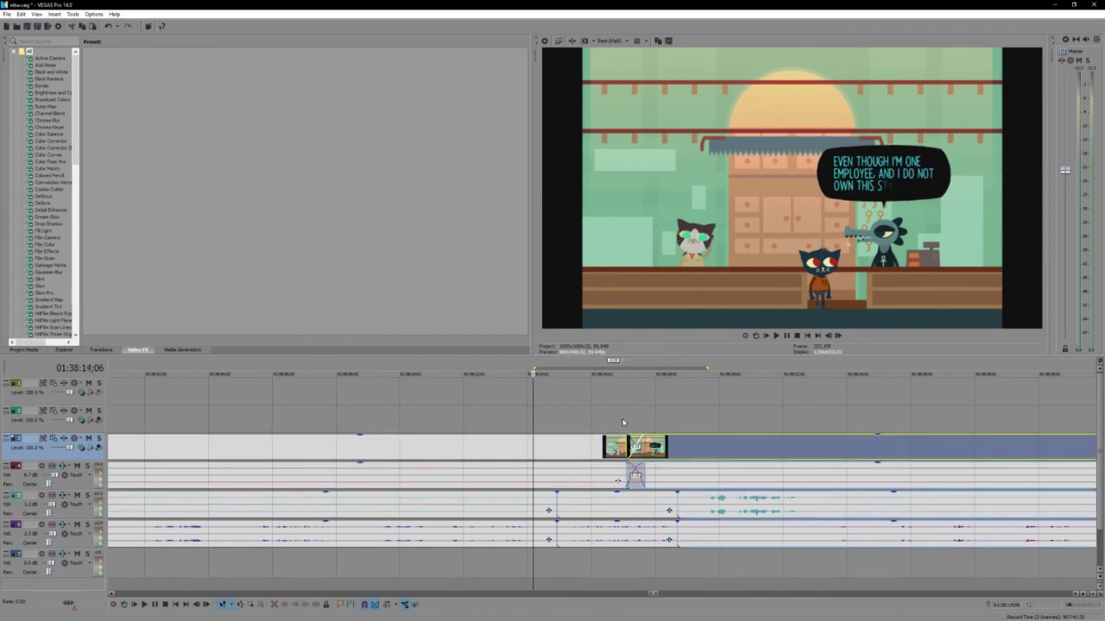
Replay the cut and move the video and red audio crossfade about half a second later, to around 01:38:18
{"action": "double_click", "coordinate": [605, 423]}
{"action": "left_click", "coordinate": [605, 423]}
{"action": "key", "text": "space"}
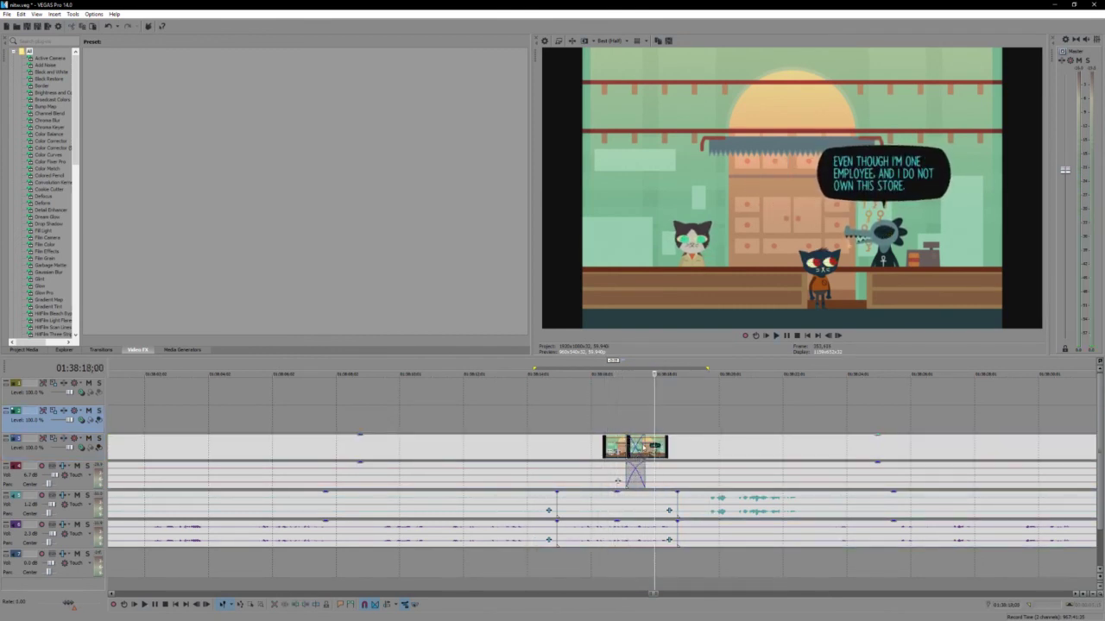
{"action": "left_click", "coordinate": [639, 448]}
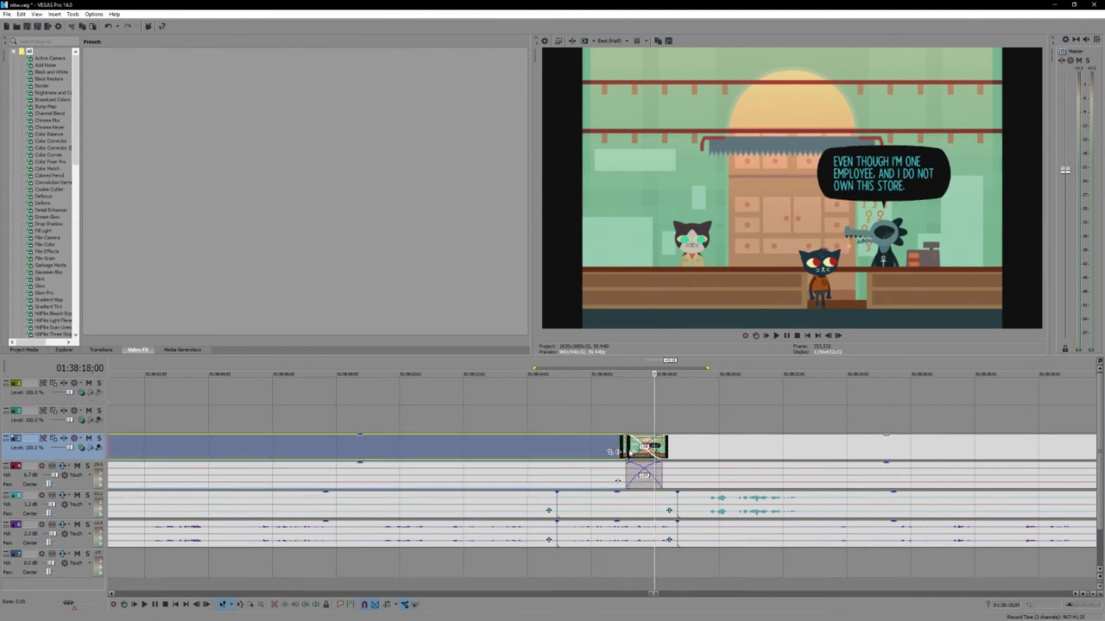
{"action": "left_click_drag", "start_coordinate": [640, 447], "coordinate": [655, 447]}
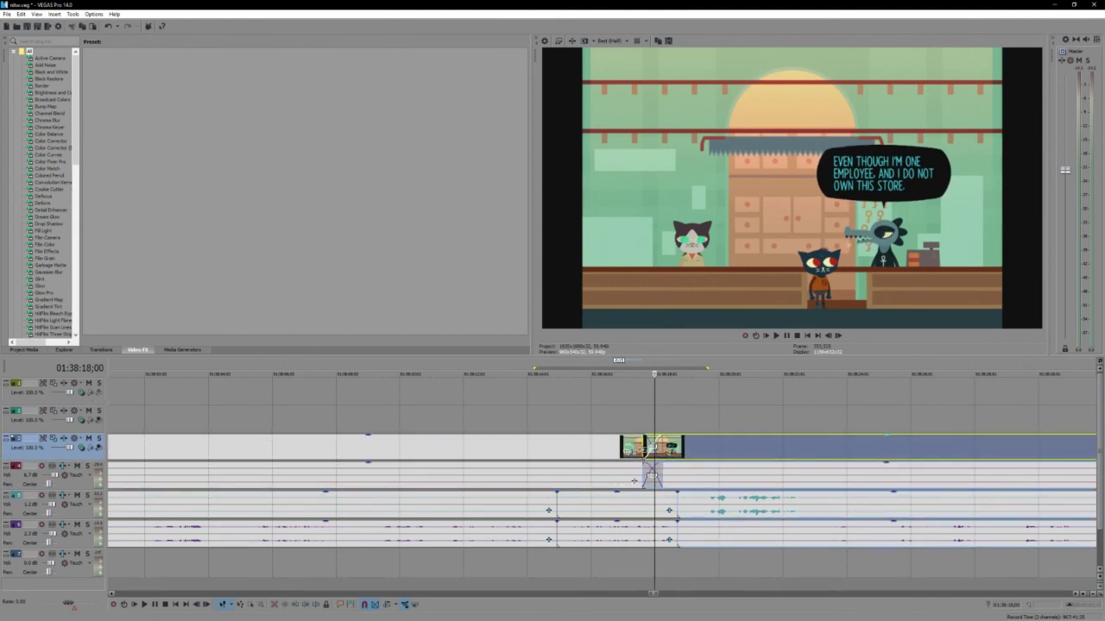
Play the adjusted crossfade around 01:38:18 several times from different starting points to check the transition
{"action": "left_click", "coordinate": [630, 414]}
{"action": "key", "text": "space"}
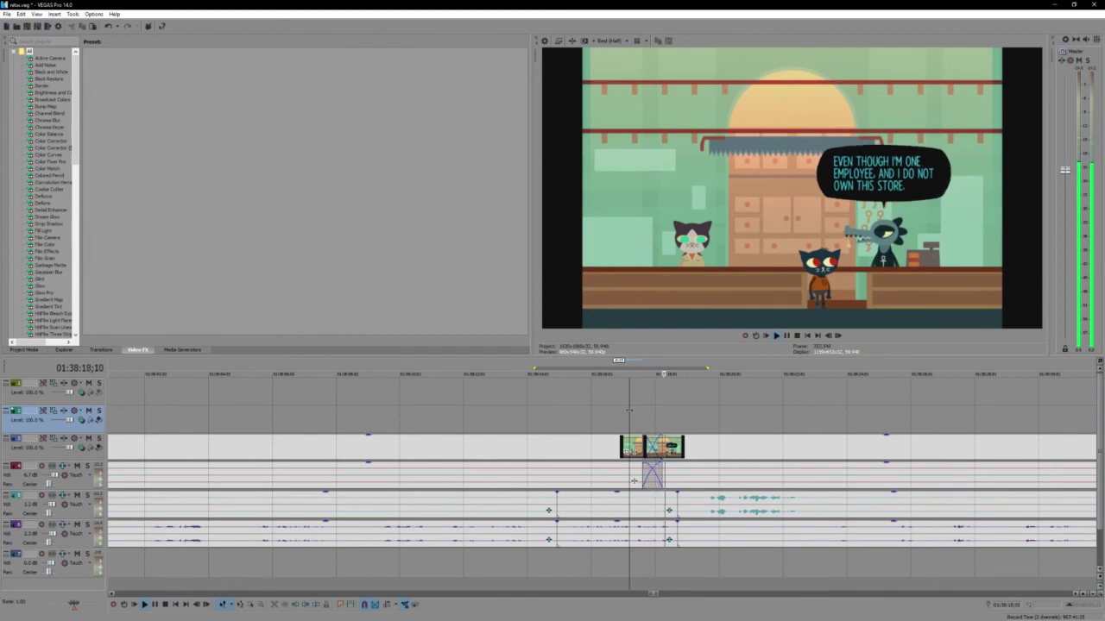
{"action": "left_click", "coordinate": [592, 407]}
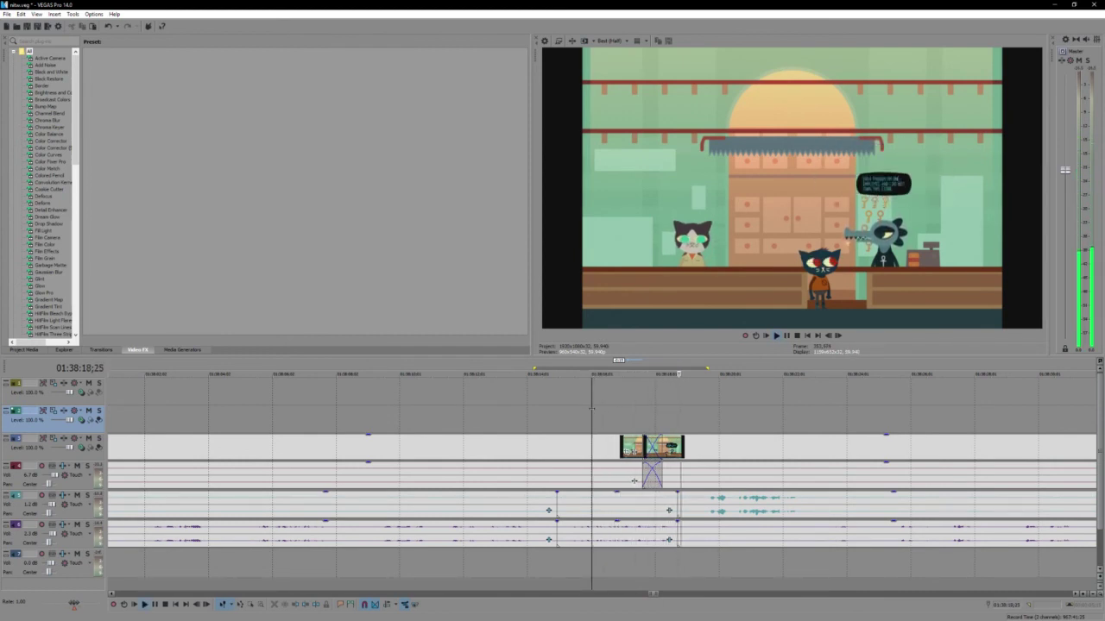
{"action": "key", "text": "Return"}
{"action": "left_click", "coordinate": [634, 429]}
{"action": "key", "text": "Return"}
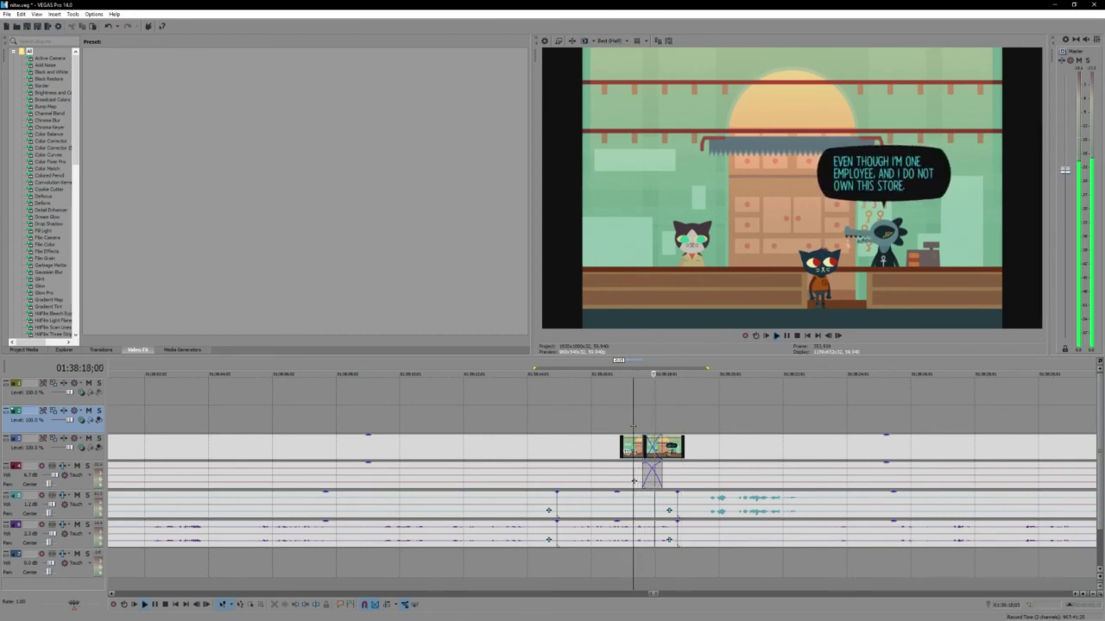
{"action": "key", "text": "Return"}
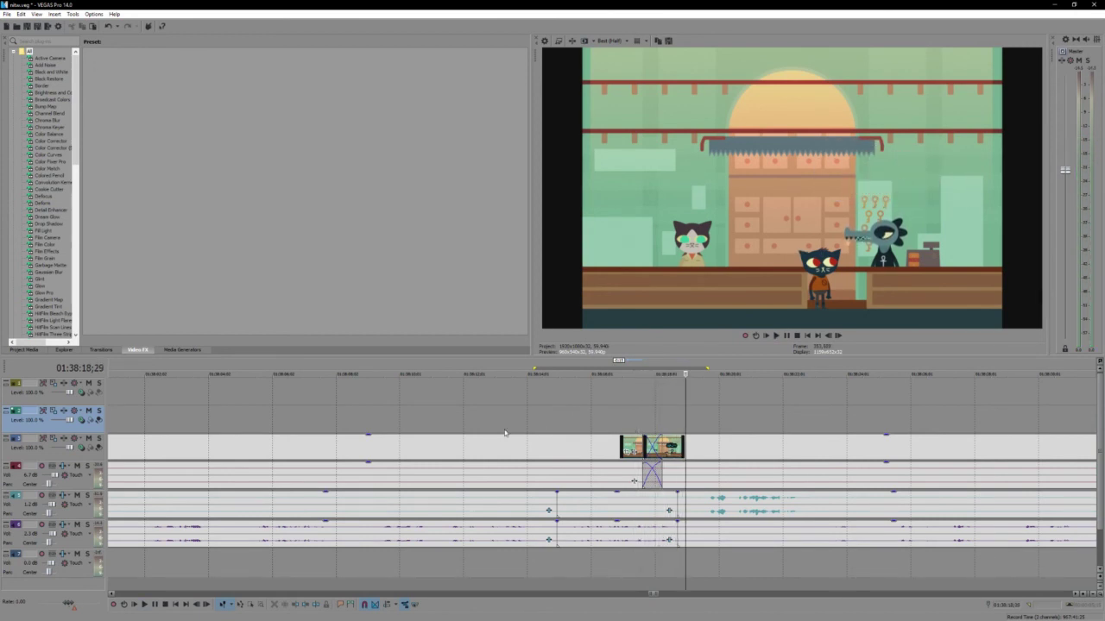
{"action": "left_click", "coordinate": [532, 429]}
{"action": "key", "text": "Return"}
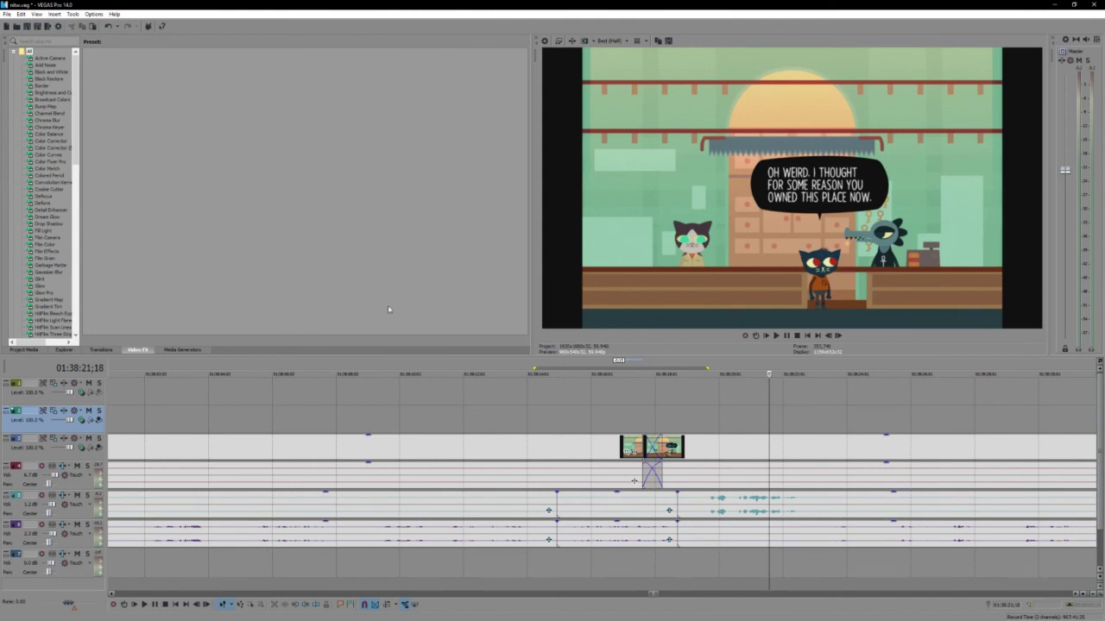
Review the footage and audio waveforms after the cut, playing on to about 01:38:43 to look for further unwanted sections
{"action": "scroll", "coordinate": [711, 398], "scroll_direction": "down", "scroll_amount": 5}
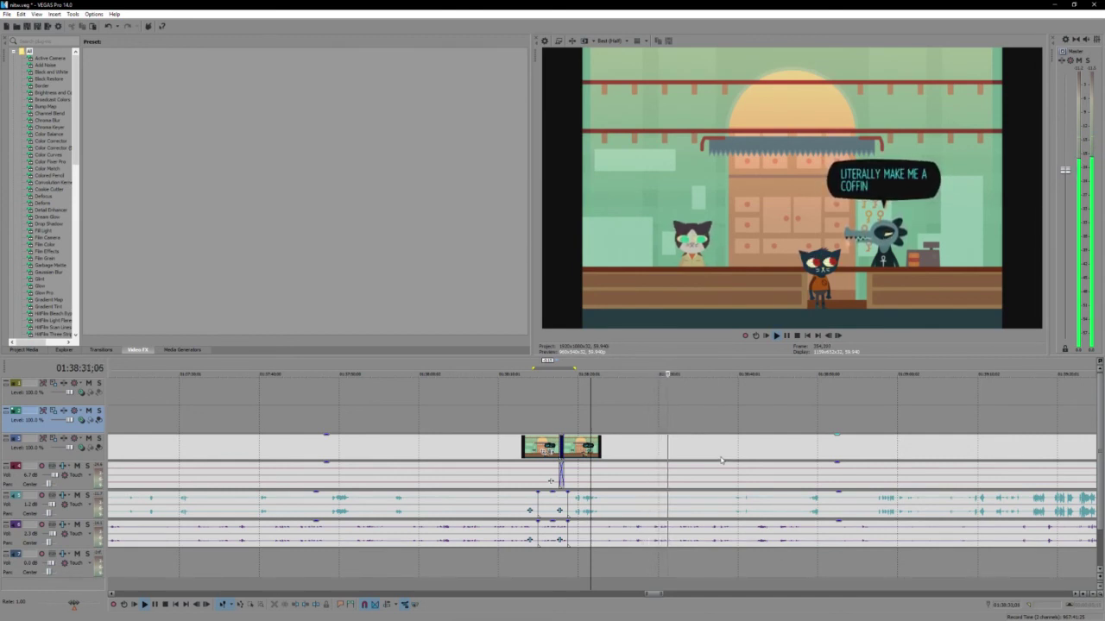
{"action": "key", "text": "Return"}
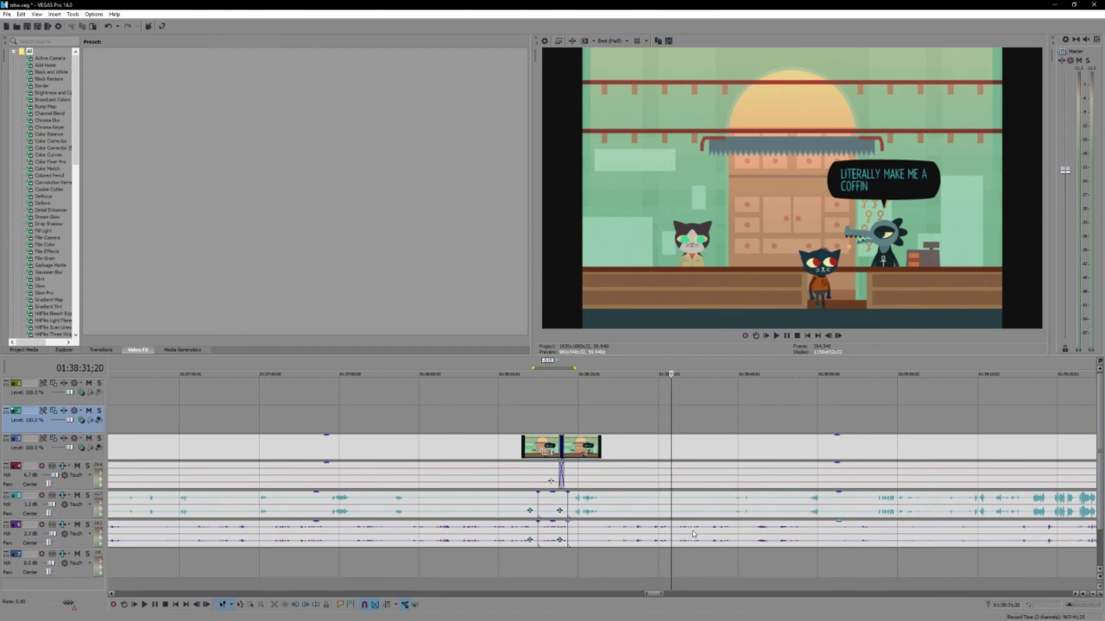
{"action": "key", "text": "space"}
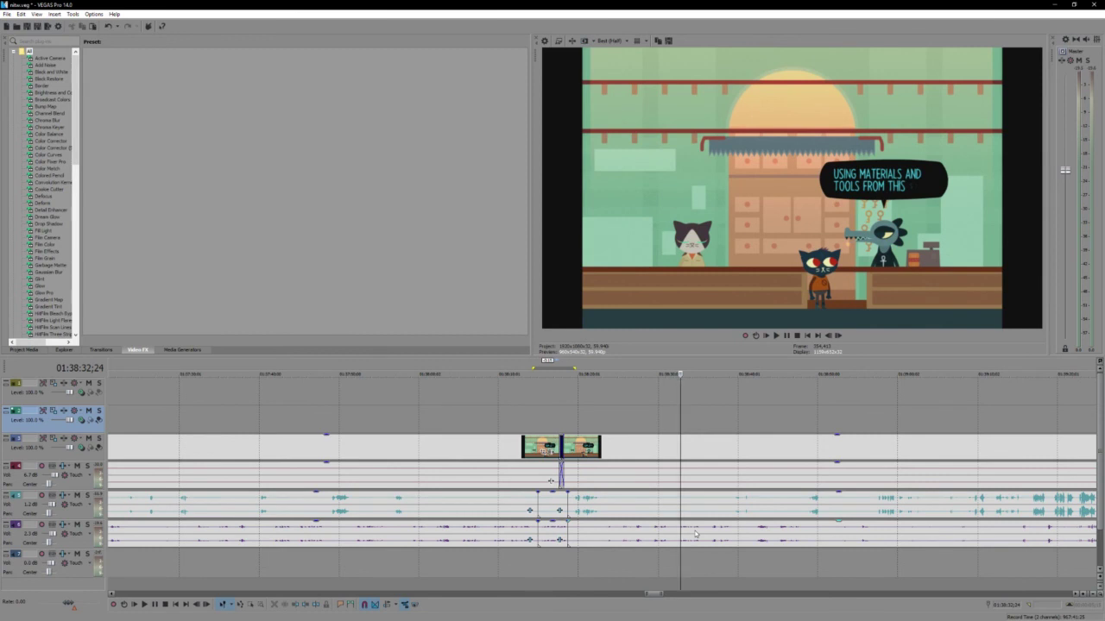
{"action": "key", "text": "space"}
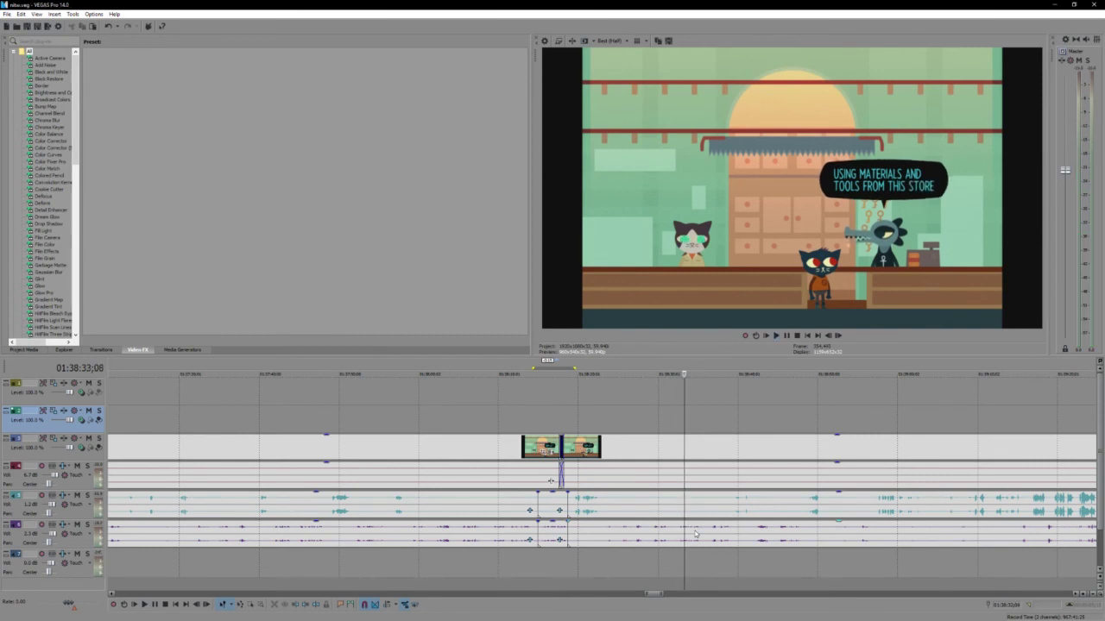
{"action": "scroll", "coordinate": [695, 533], "scroll_direction": "down", "scroll_amount": 2}
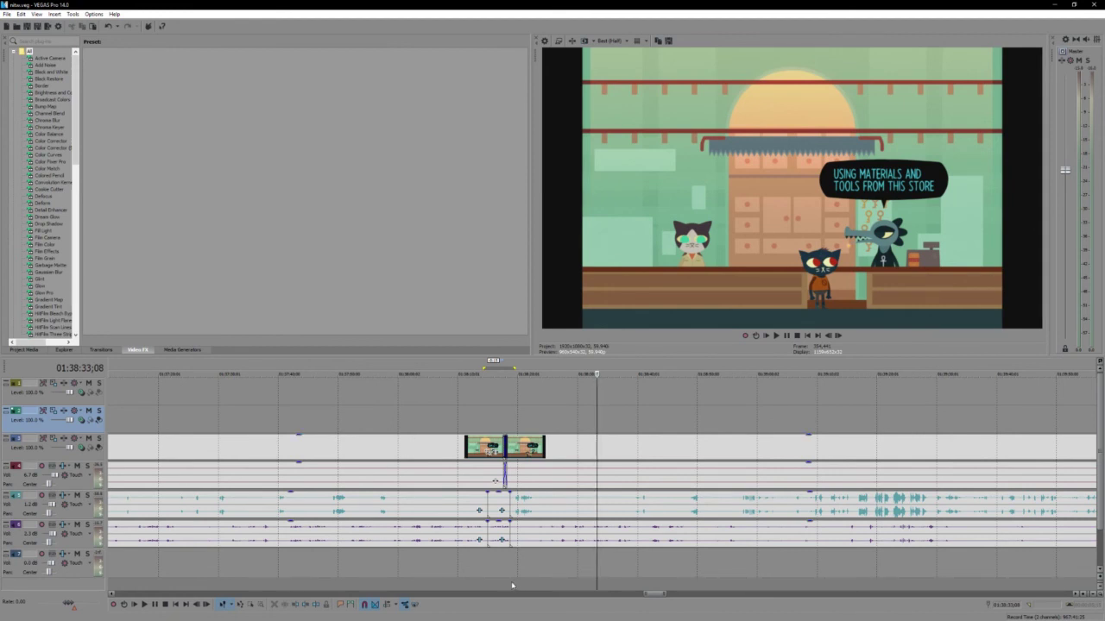
{"action": "scroll", "coordinate": [553, 484], "scroll_direction": "right", "scroll_amount": 3}
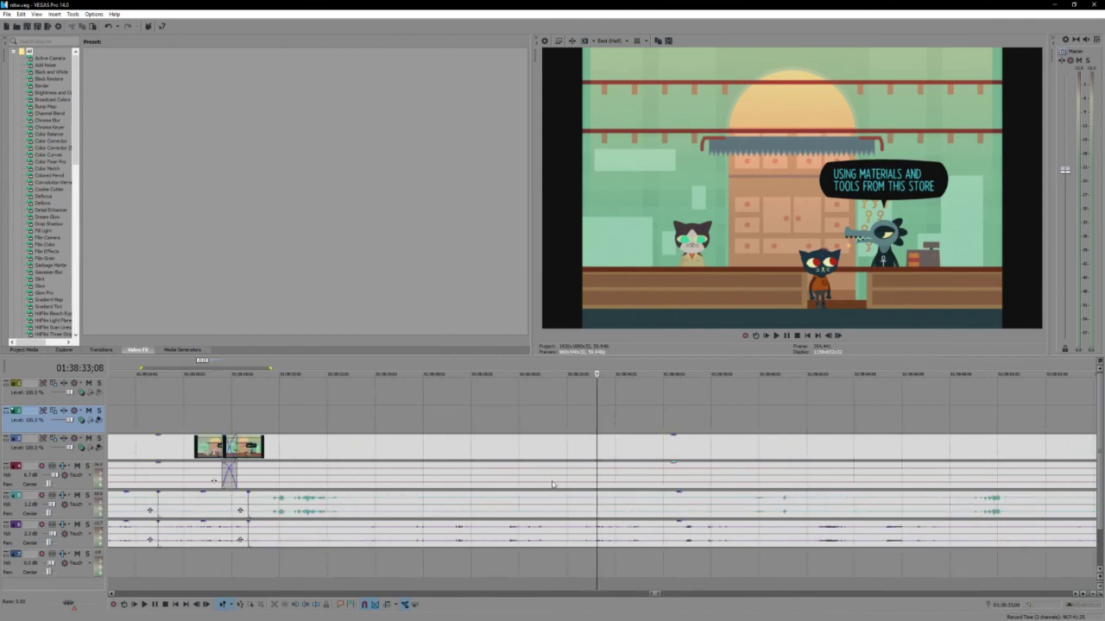
{"action": "key", "text": "space"}
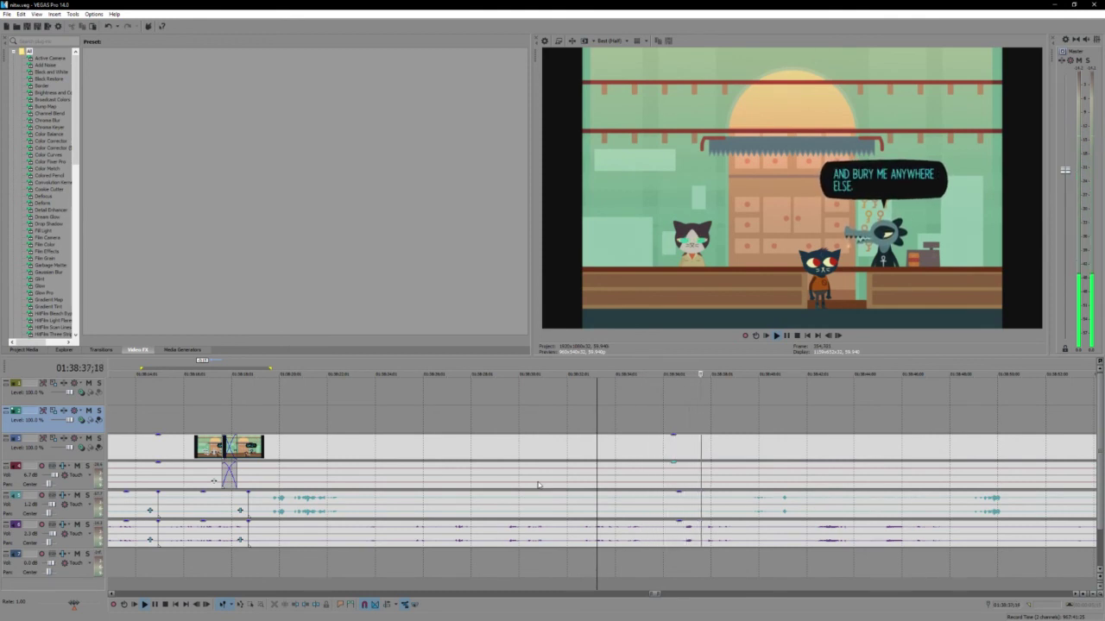
{"action": "scroll", "coordinate": [538, 485], "scroll_direction": "down", "scroll_amount": 1}
{"action": "scroll", "coordinate": [538, 484], "scroll_direction": "up", "scroll_amount": 2}
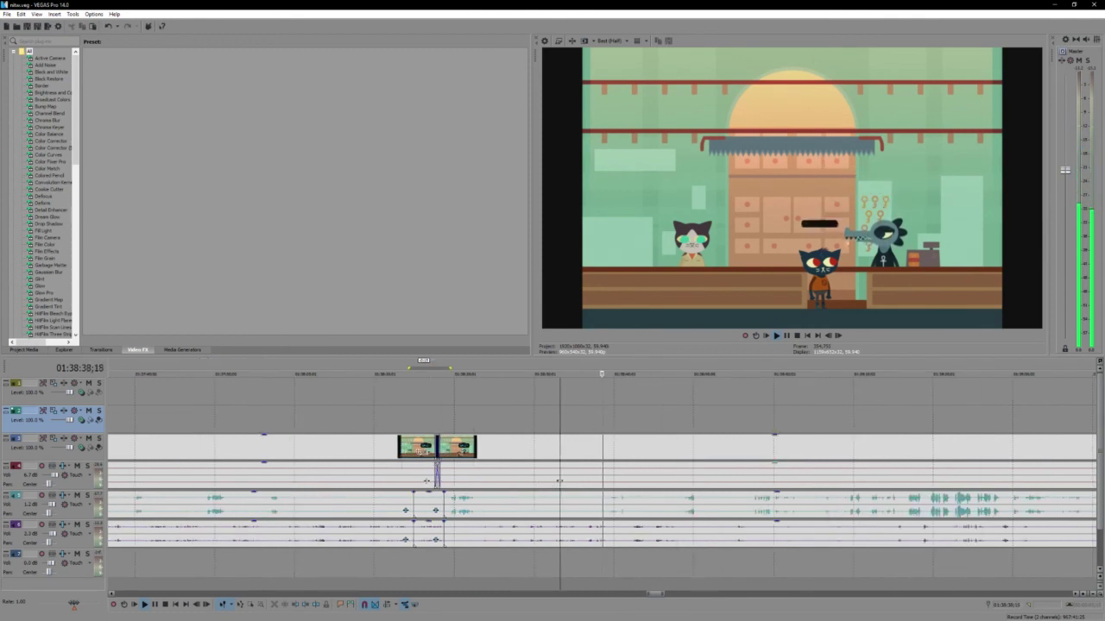
{"action": "left_click", "coordinate": [672, 537]}
{"action": "scroll", "coordinate": [647, 526], "scroll_direction": "down", "scroll_amount": 2}
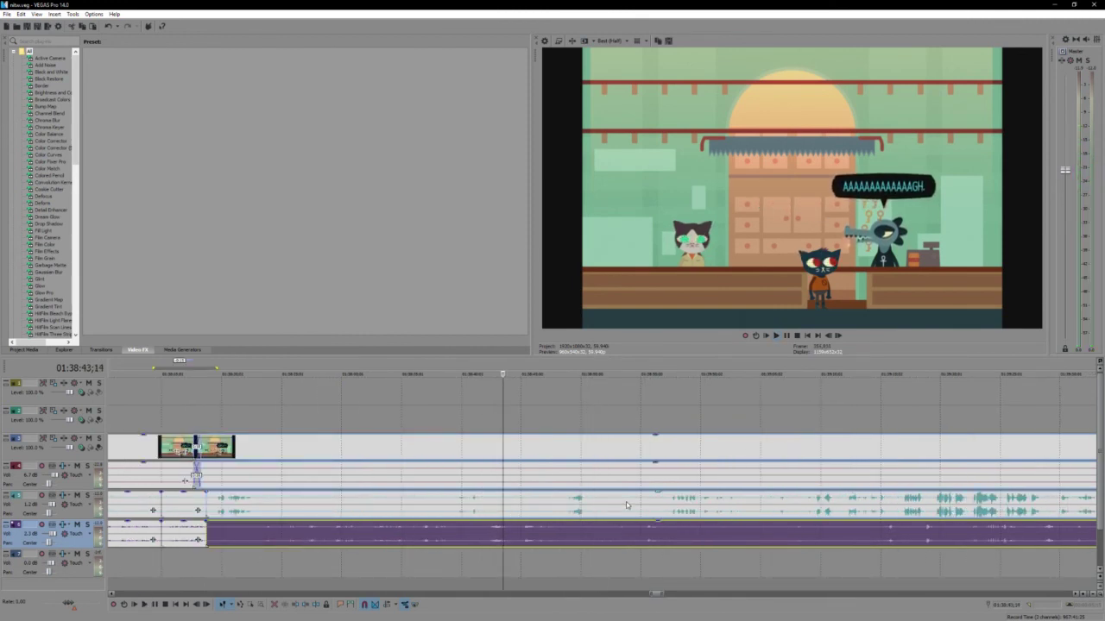
{"action": "key", "text": "Return"}
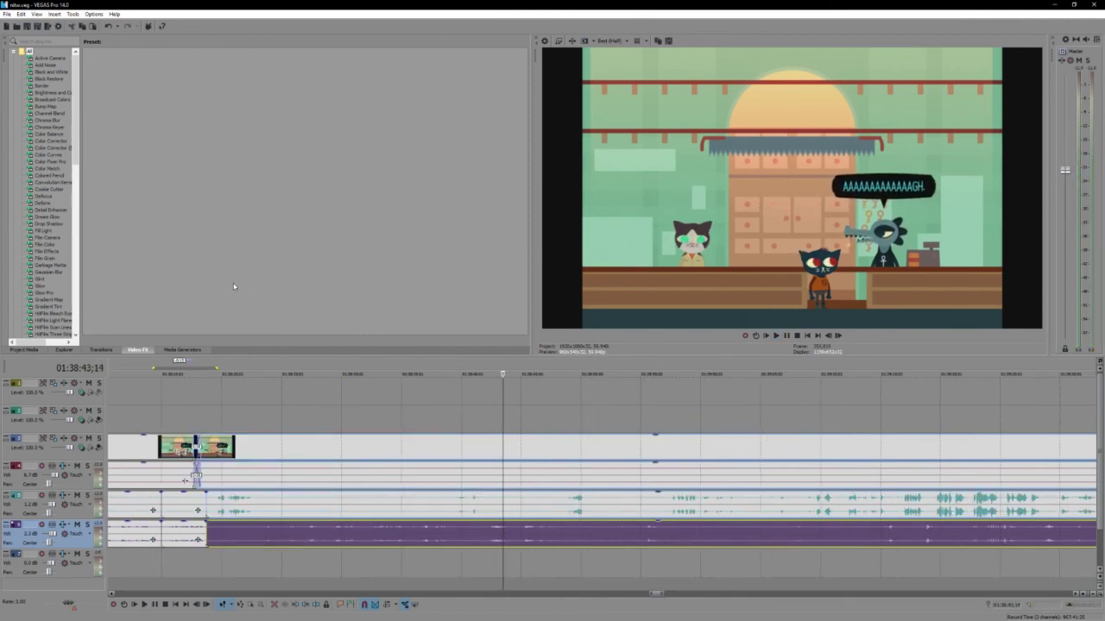